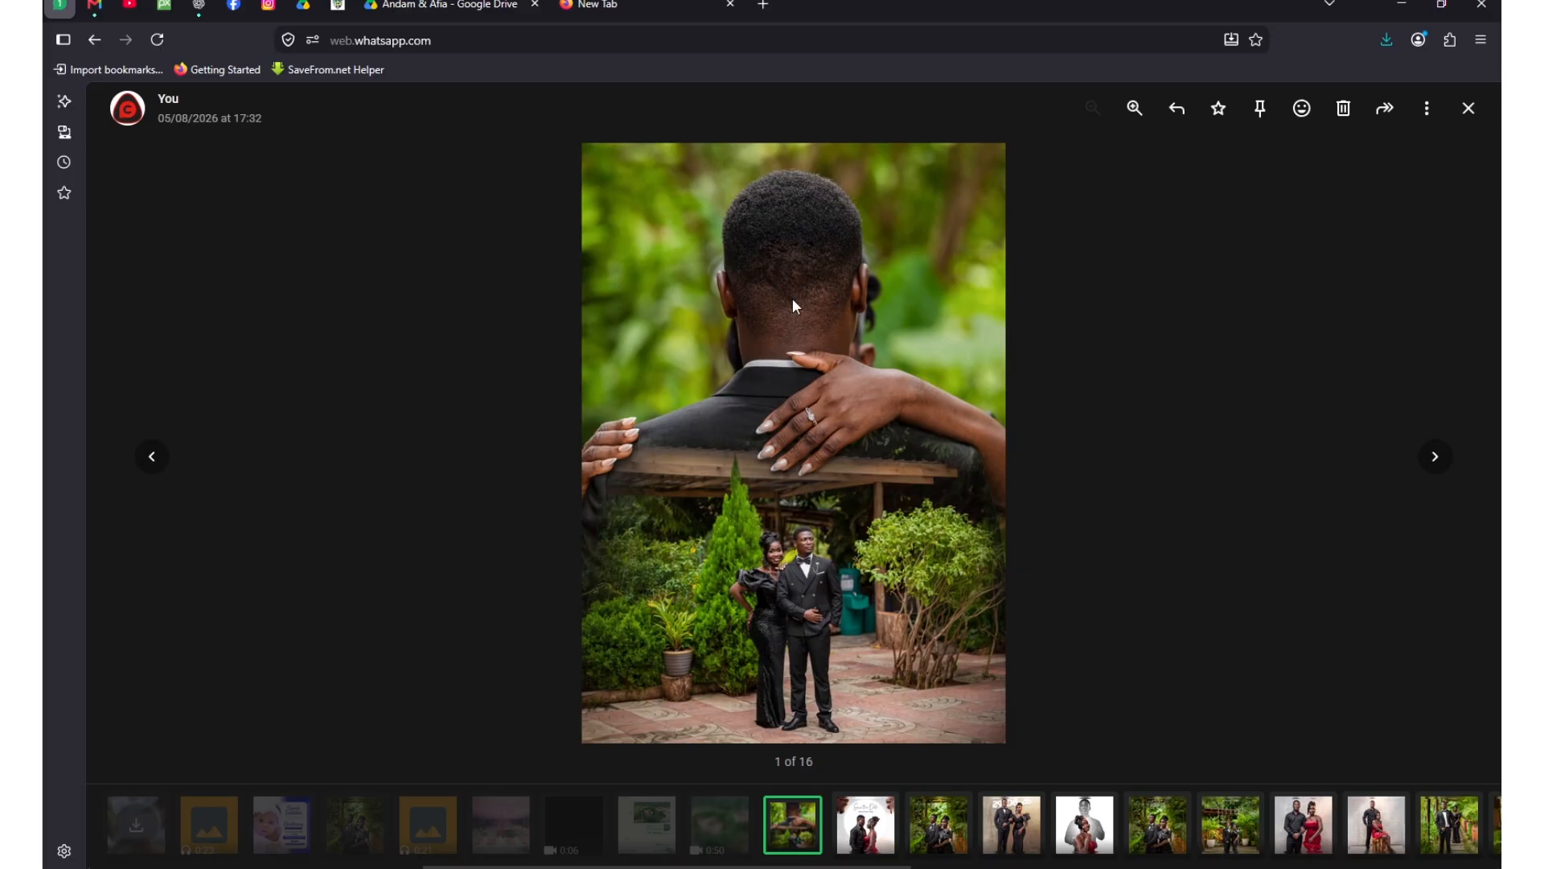
pyautogui.click(441, 5)
pyautogui.scroll(10, 774, 513)
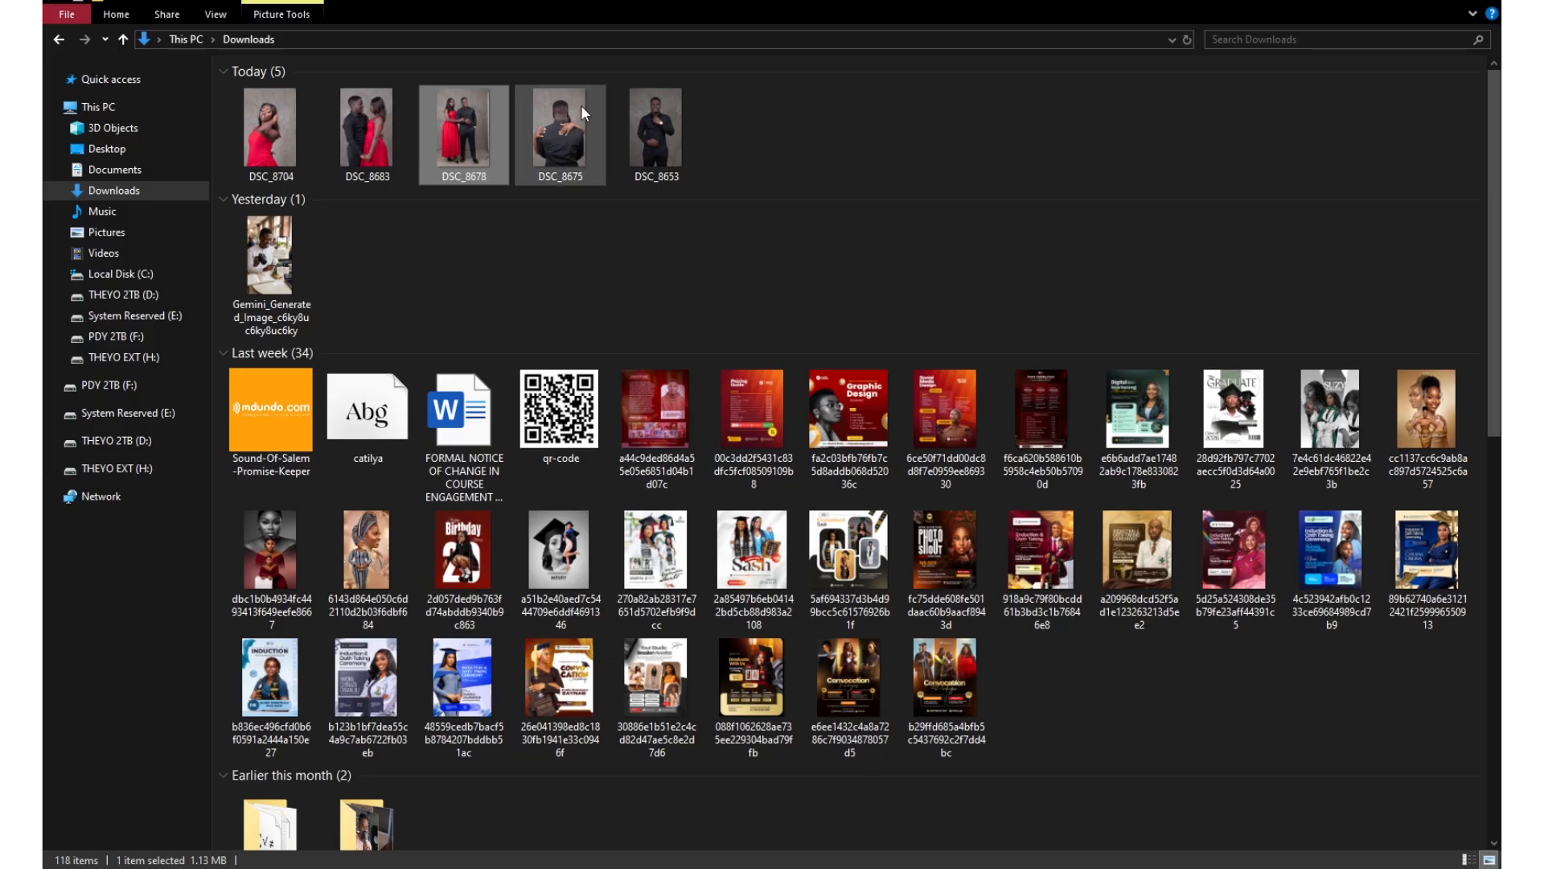
# Open the photo DSC_8678 from the Downloads folder in Adobe Photoshop.
pyautogui.doubleClick(438, 118)
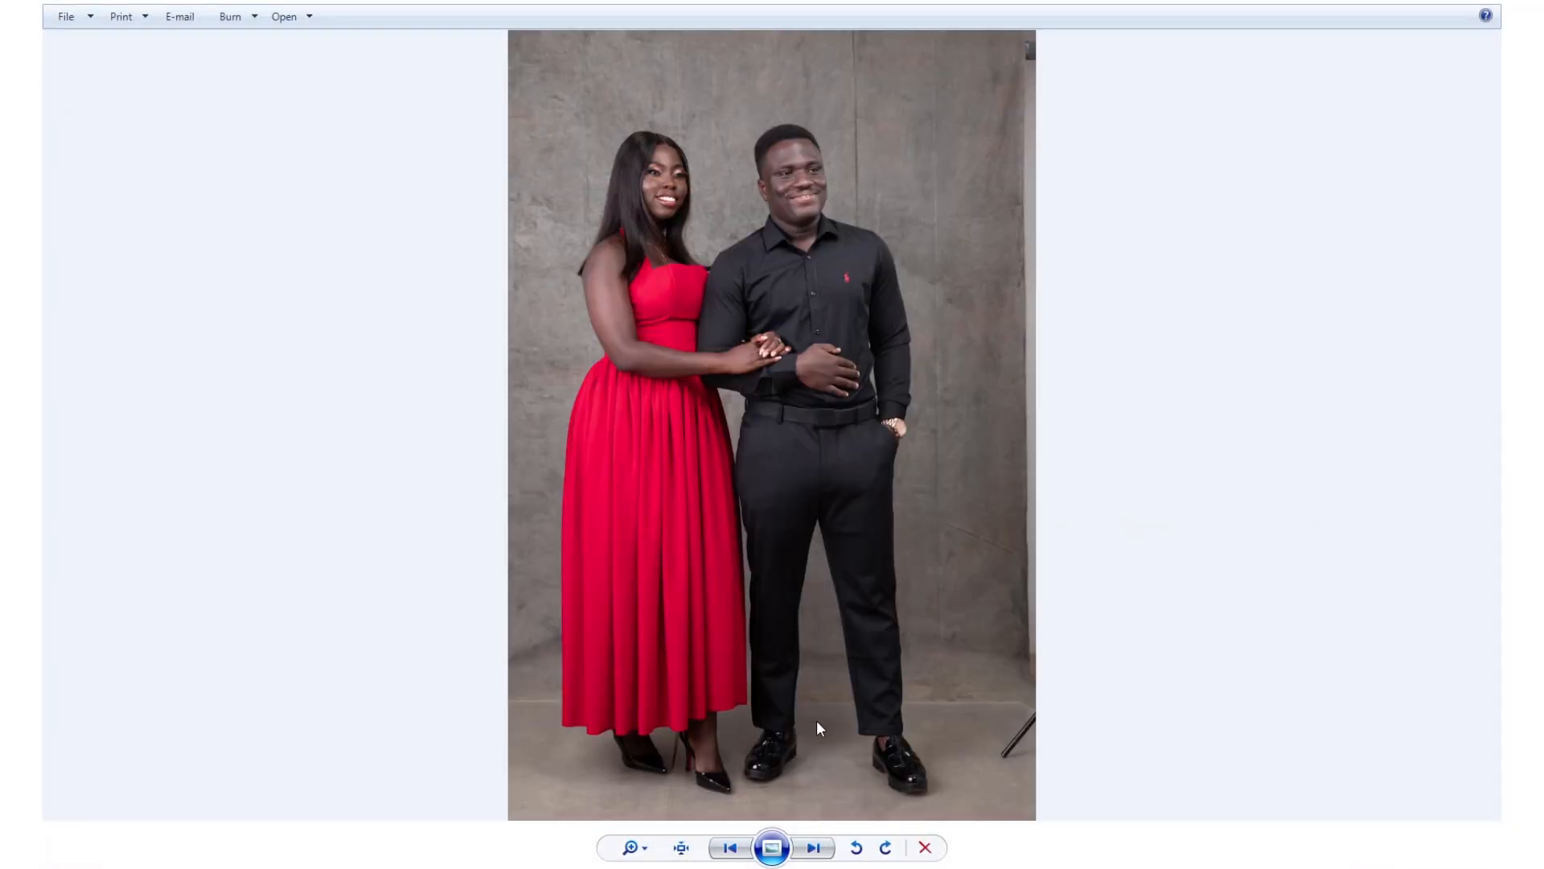
pyautogui.click(817, 856)
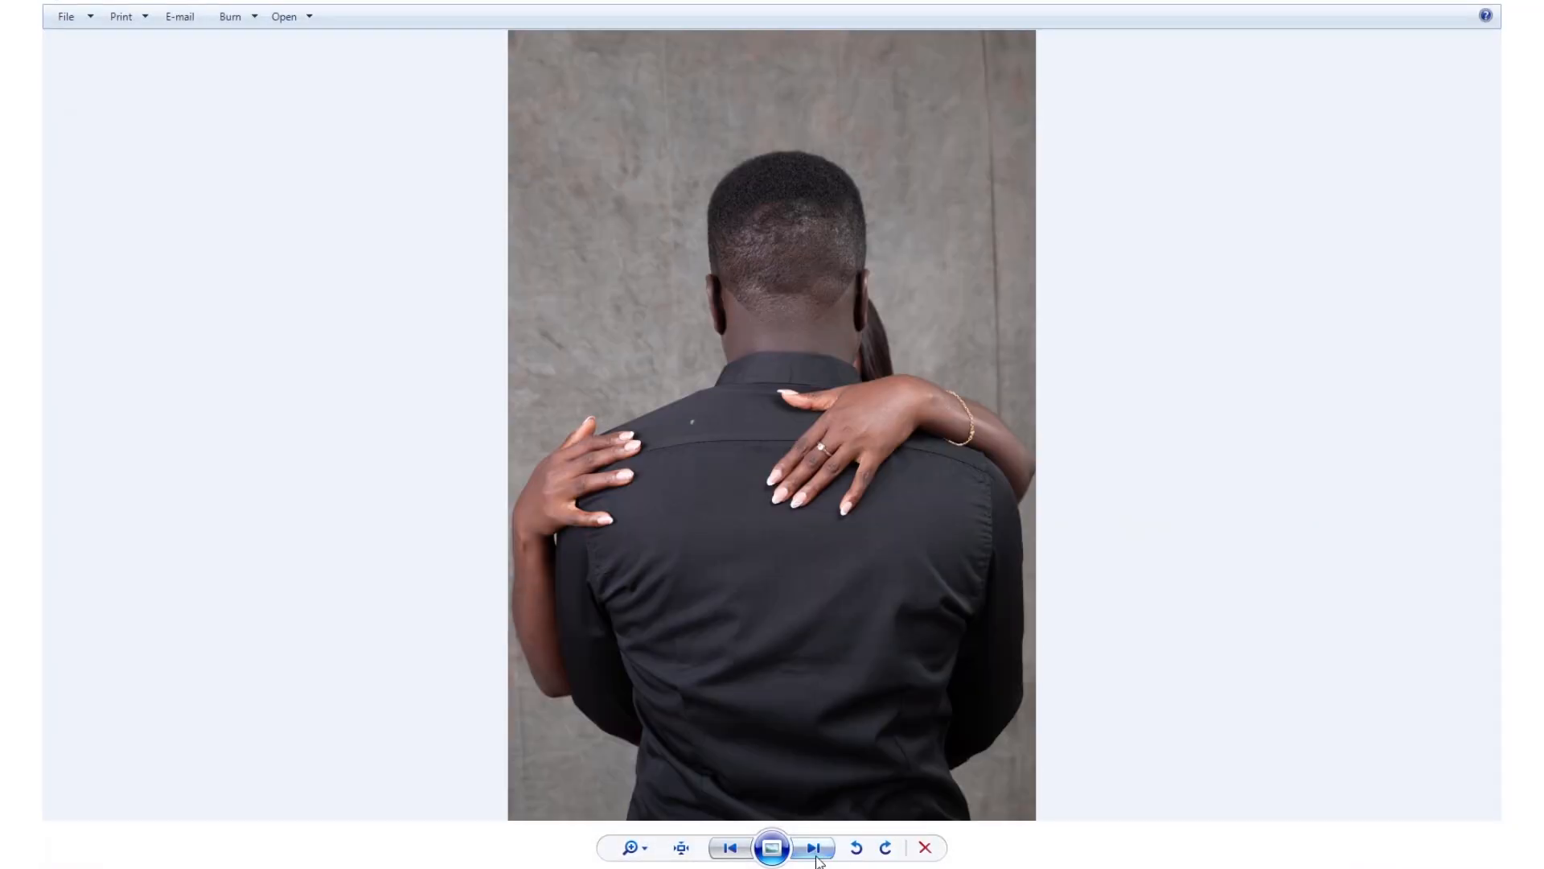
pyautogui.click(730, 848)
pyautogui.rightClick(741, 194)
pyautogui.moveTo(891, 205)
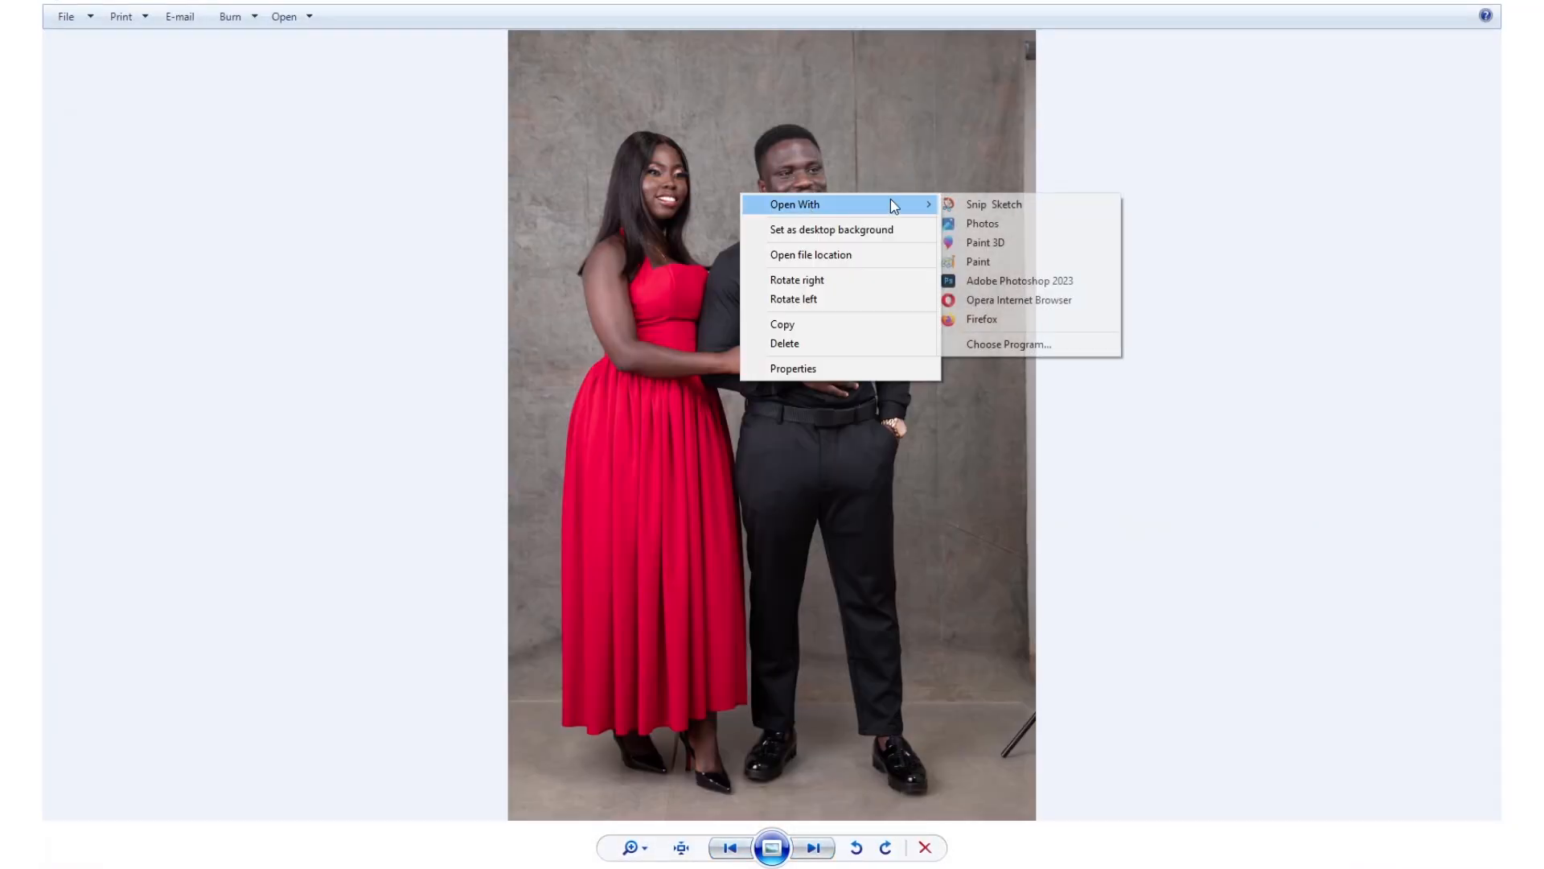
pyautogui.click(1064, 280)
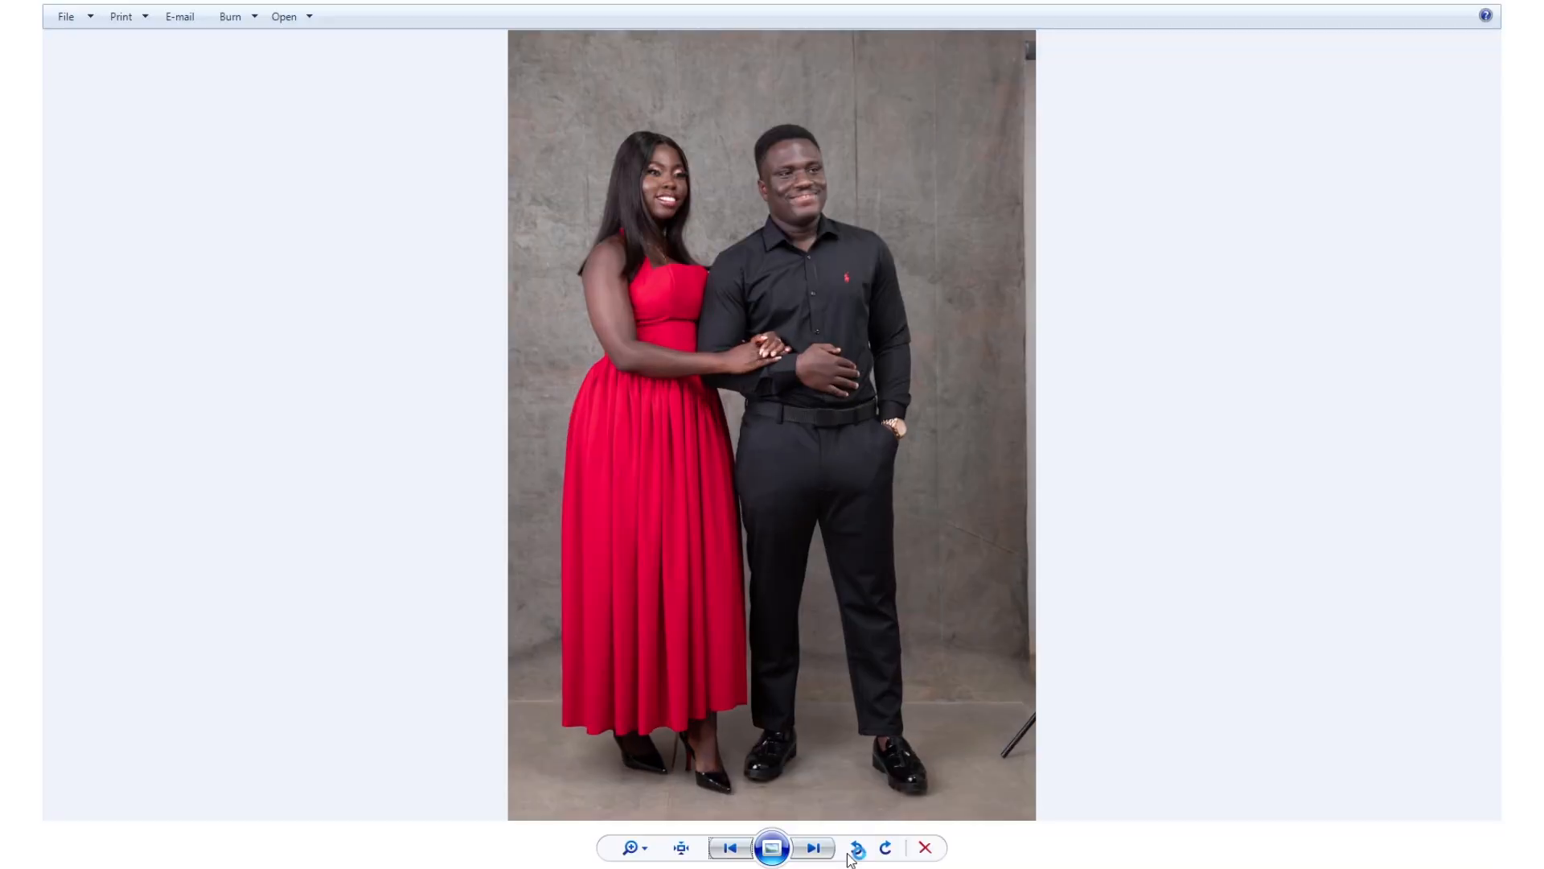
# Open the photo DSC_8675 of the man seen from behind in Adobe Photoshop.
pyautogui.click(815, 848)
pyautogui.rightClick(797, 400)
pyautogui.moveTo(934, 412)
pyautogui.click(1118, 488)
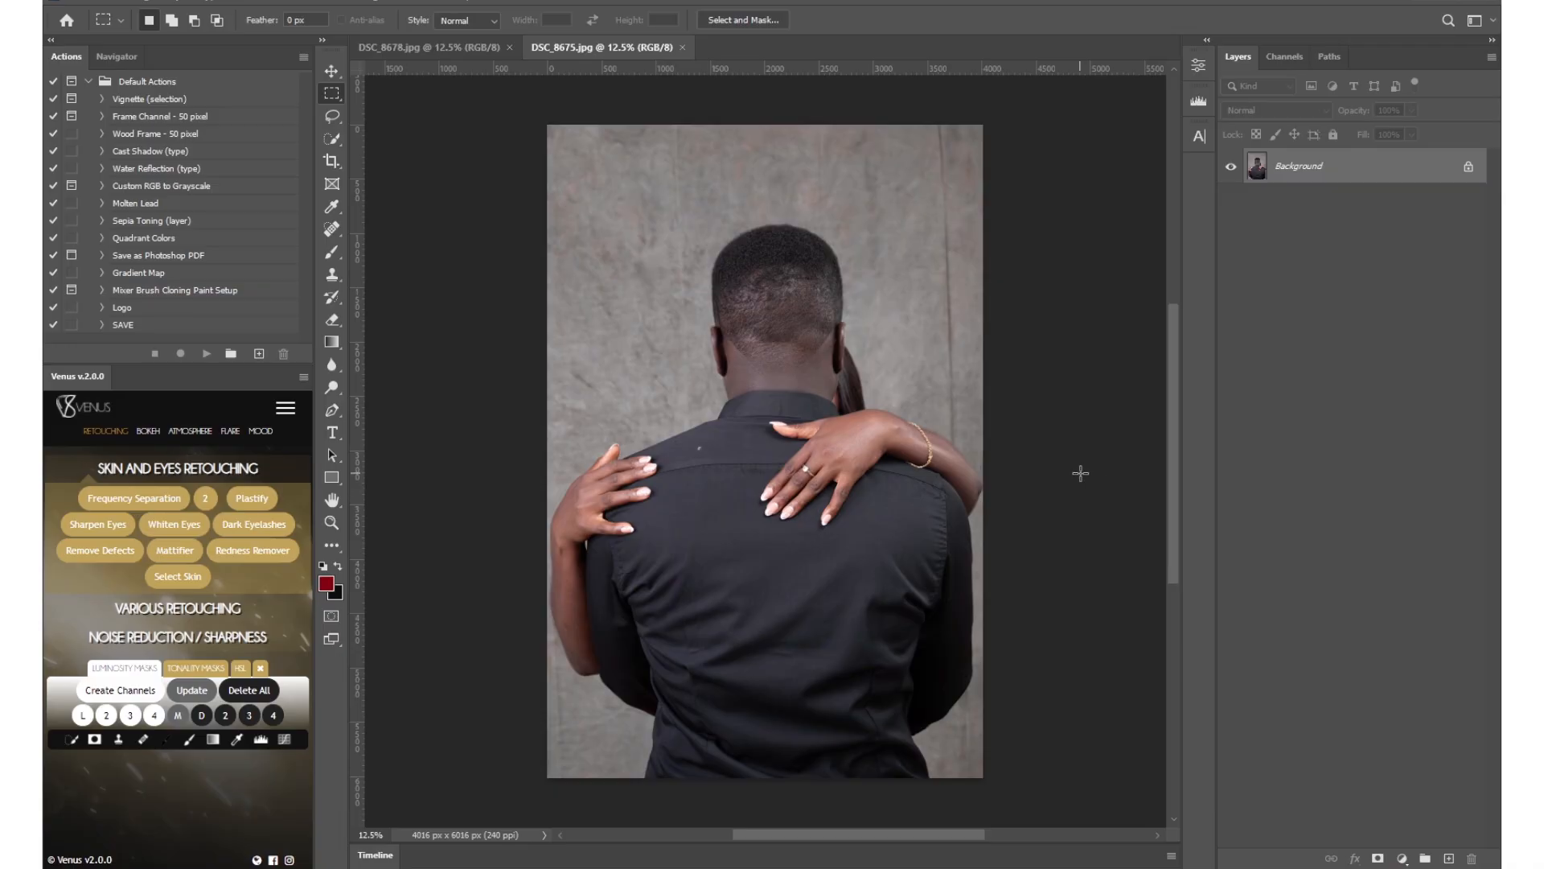
# Resize the DSC_8675 image to a width of 2500 pixels, keeping its proportions.
pyautogui.hotkey('ctrl', 'alt', 'i')
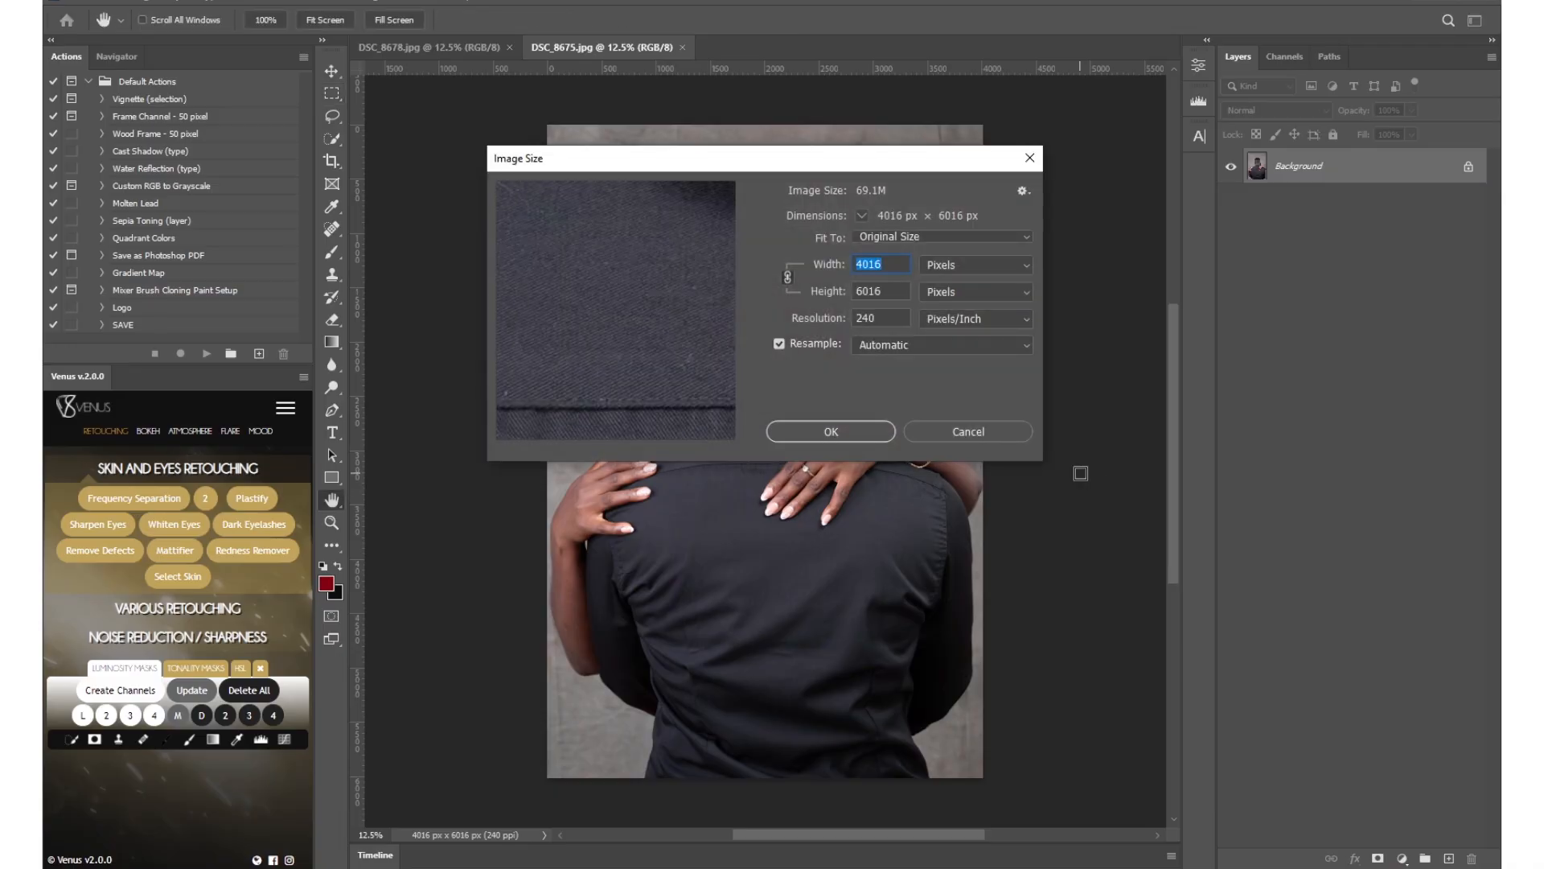
pyautogui.write('2500')
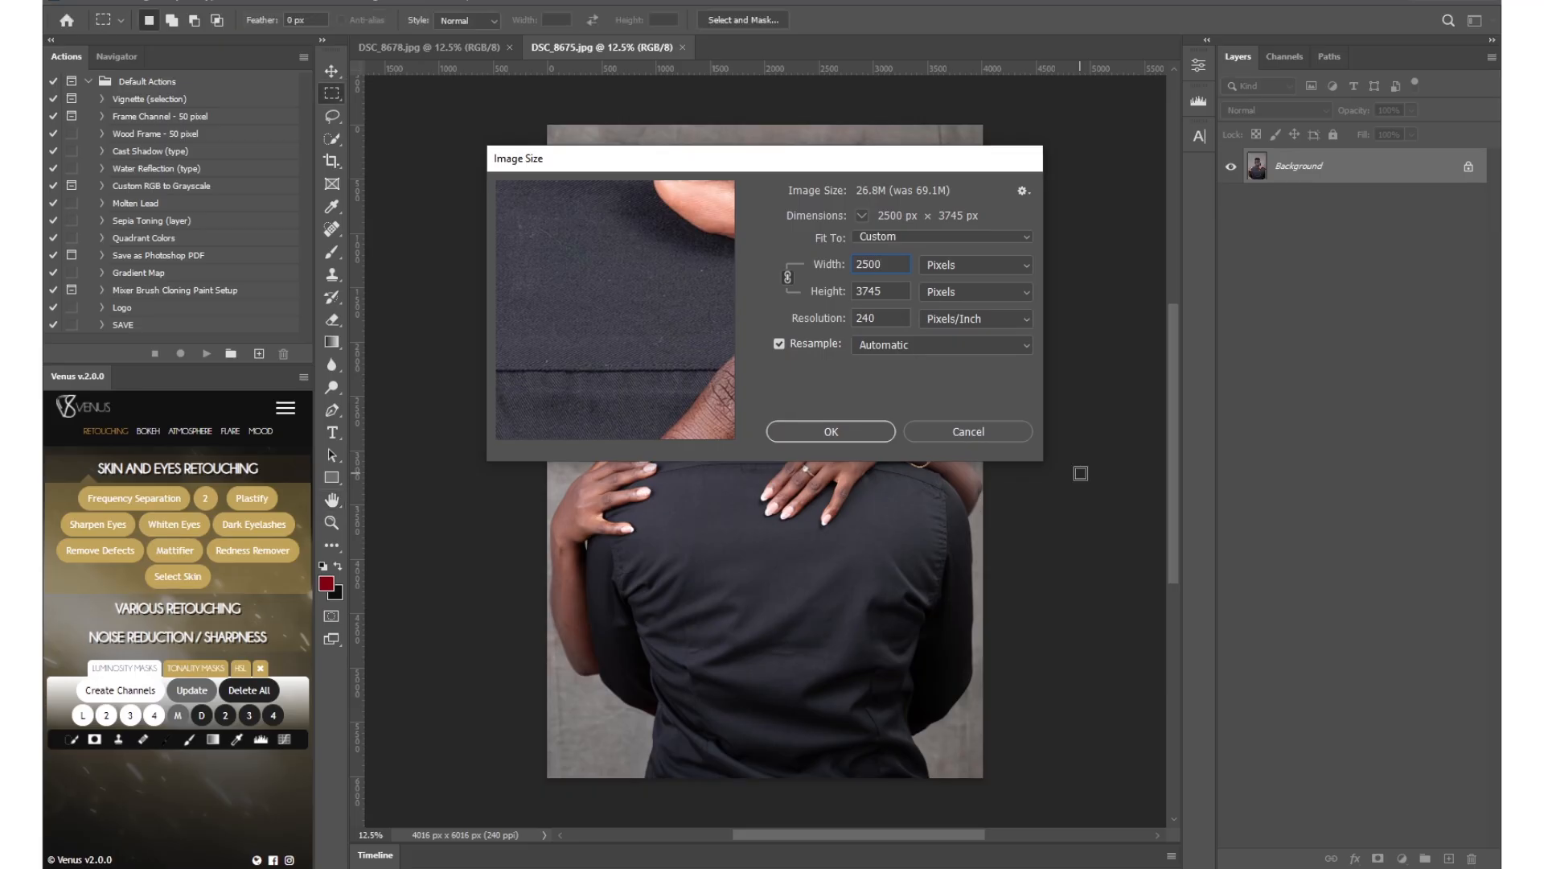
pyautogui.press('Return')
# Resize the DSC_8678 image to a width of 2000 pixels, keeping its proportions.
pyautogui.hotkey('ctrl', 'Tab')
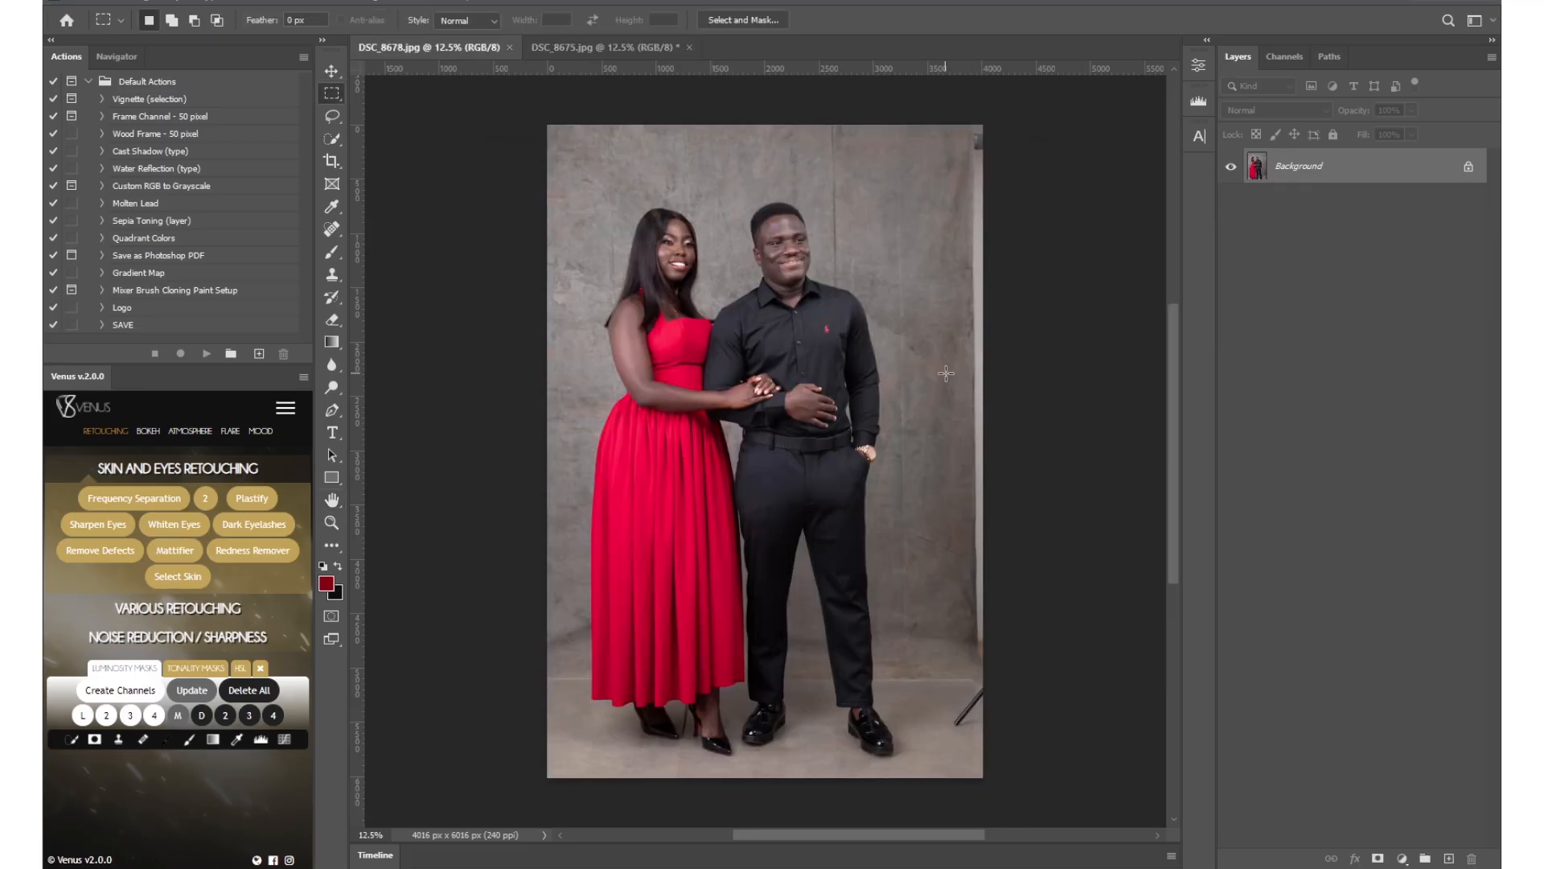
pyautogui.hotkey('ctrl', 'alt', 'i')
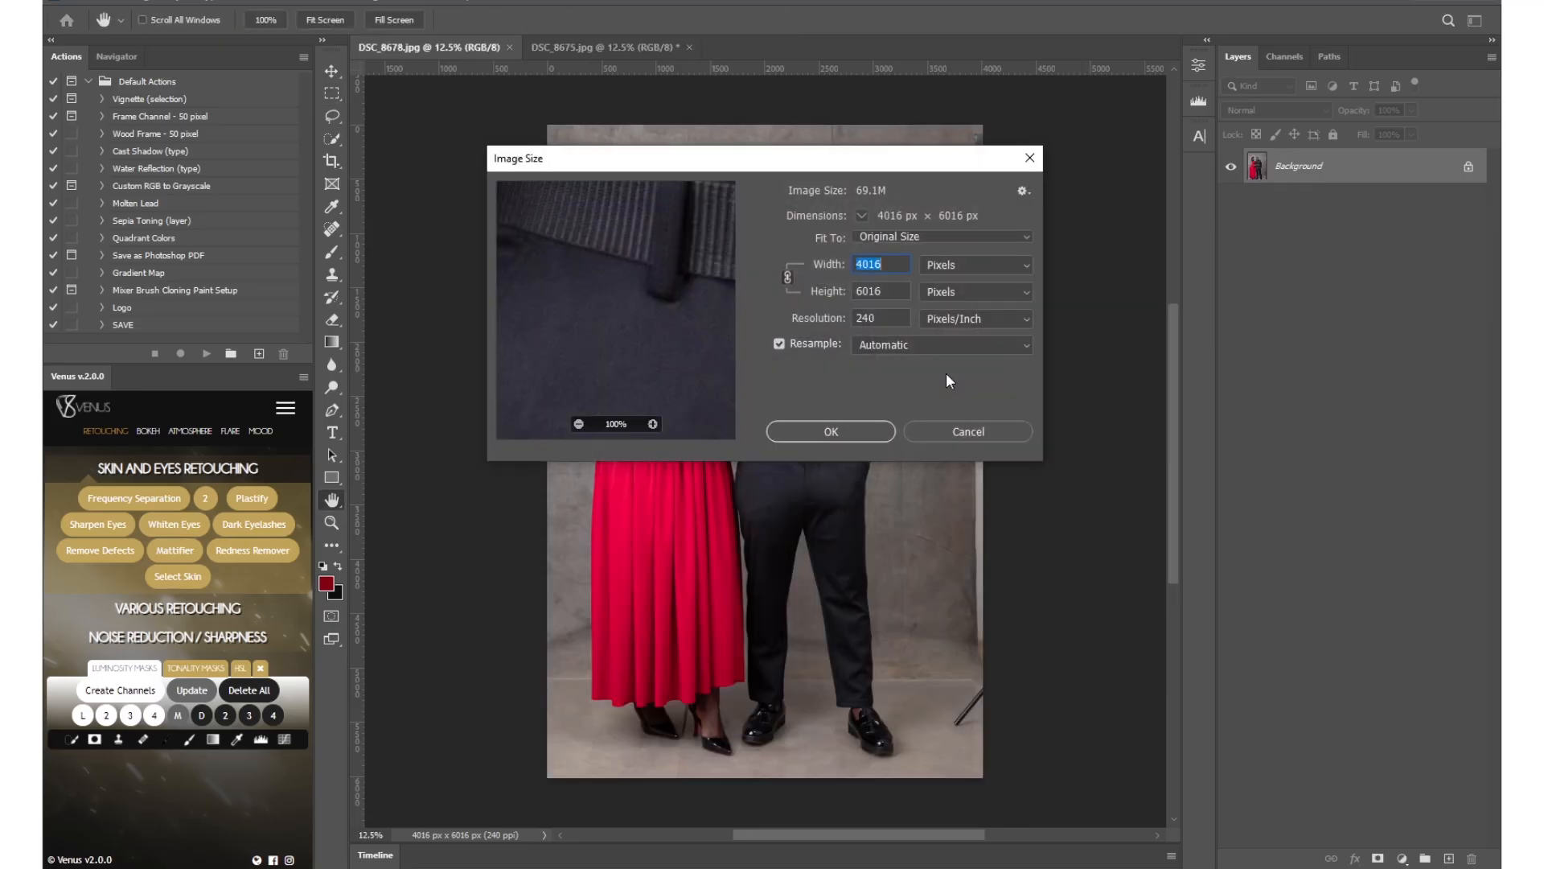
pyautogui.write('2000')
pyautogui.press('Return')
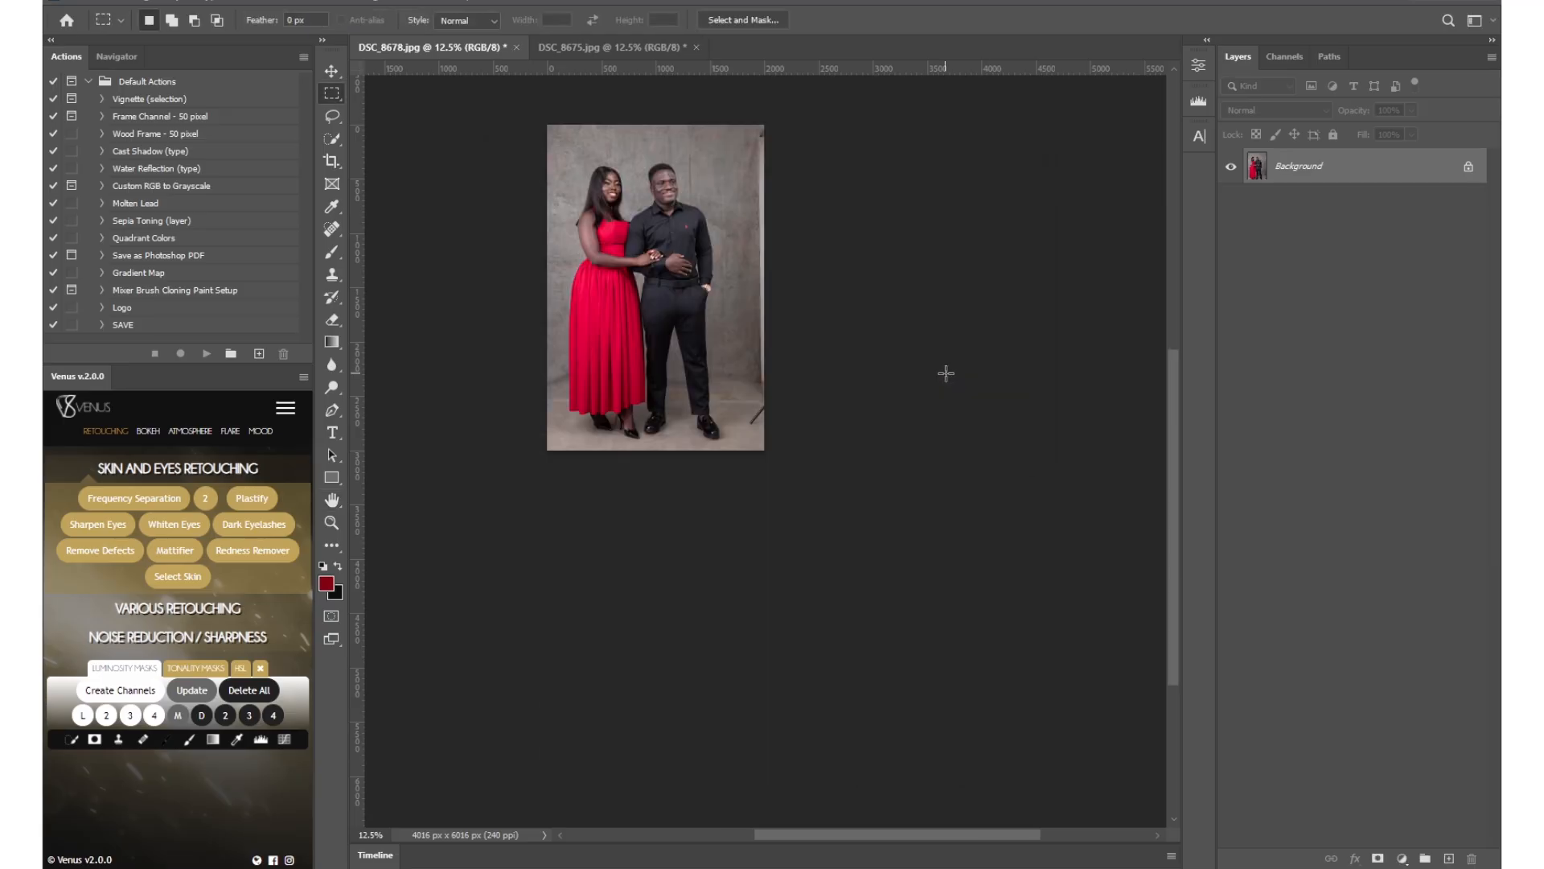
# Extend the DSC_8678 canvas on both sides of the couple with the Crop tool, to about 4922 px wide.
pyautogui.moveTo(706, 256); pyautogui.dragTo(757, 381)
pyautogui.press('z')
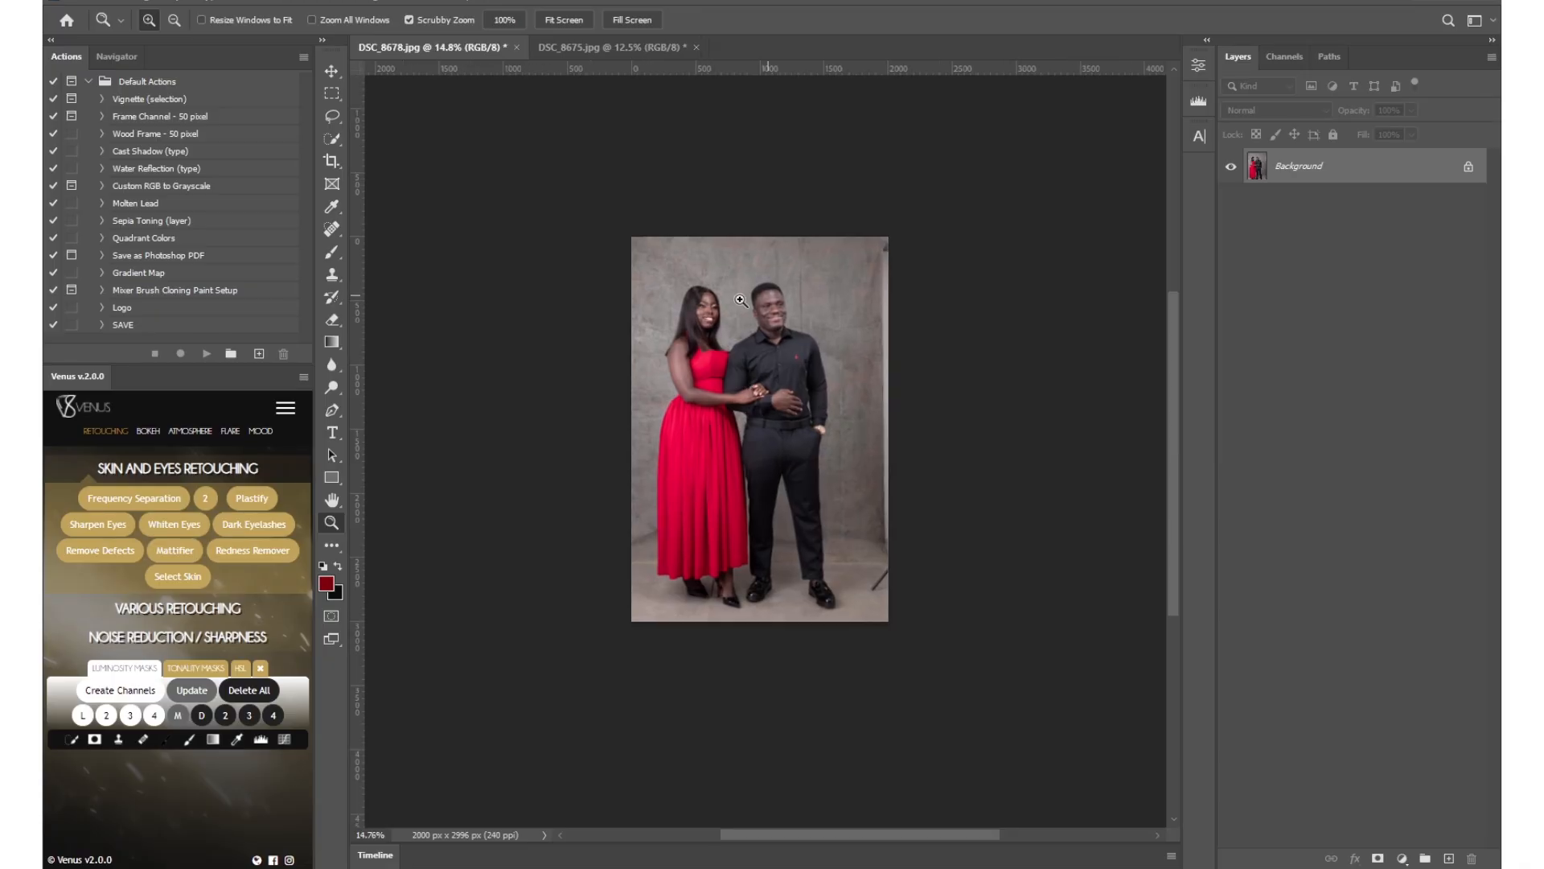
pyautogui.click(325, 162)
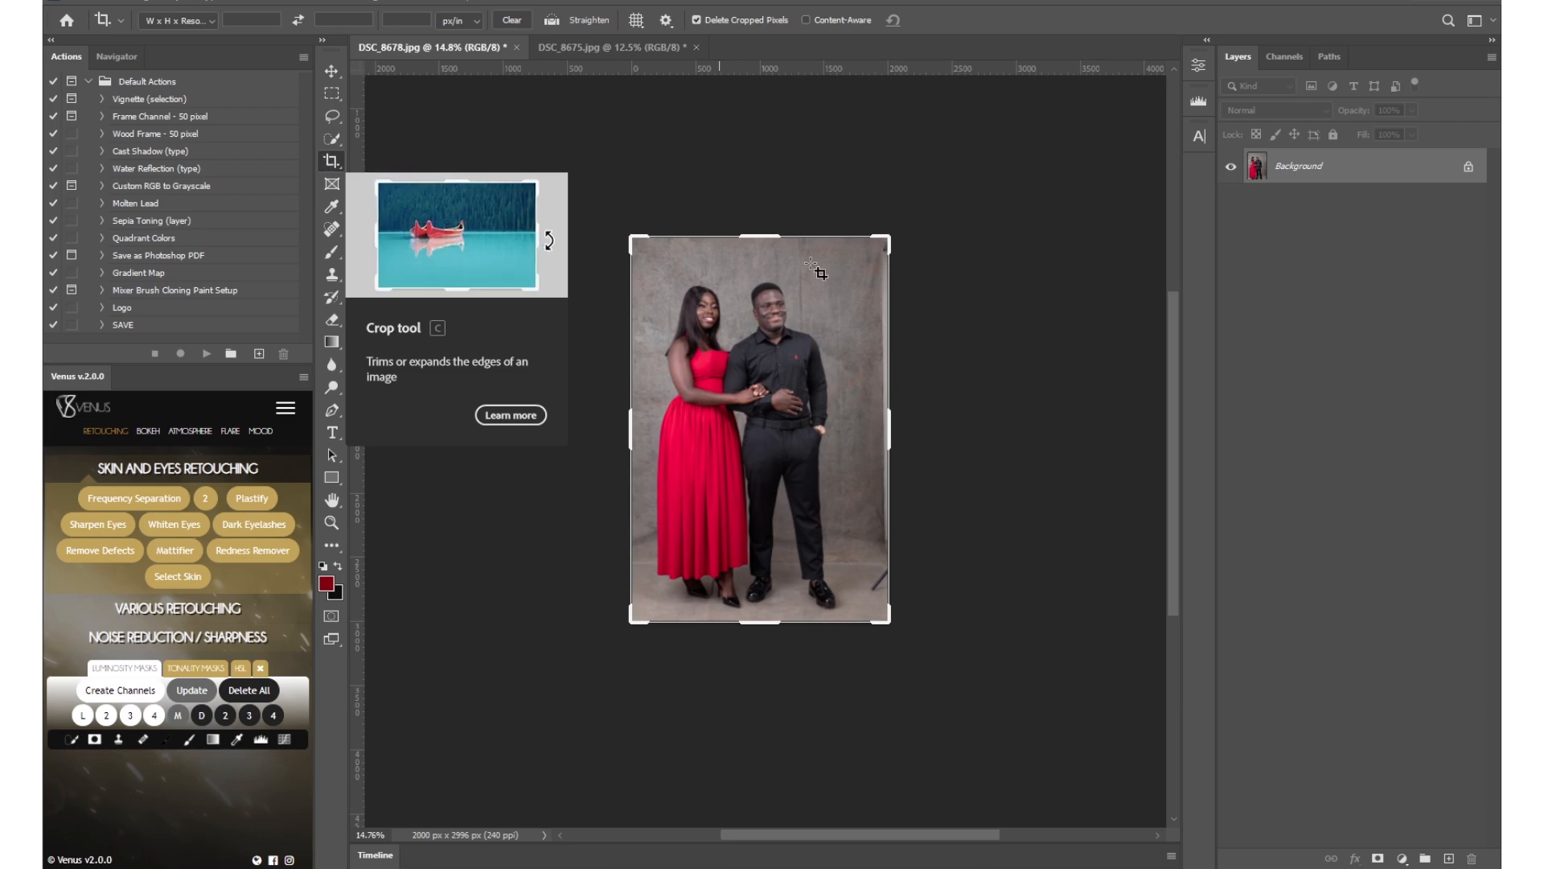
pyautogui.moveTo(630, 428); pyautogui.dragTo(536, 429)
pyautogui.moveTo(988, 430); pyautogui.dragTo(1078, 430)
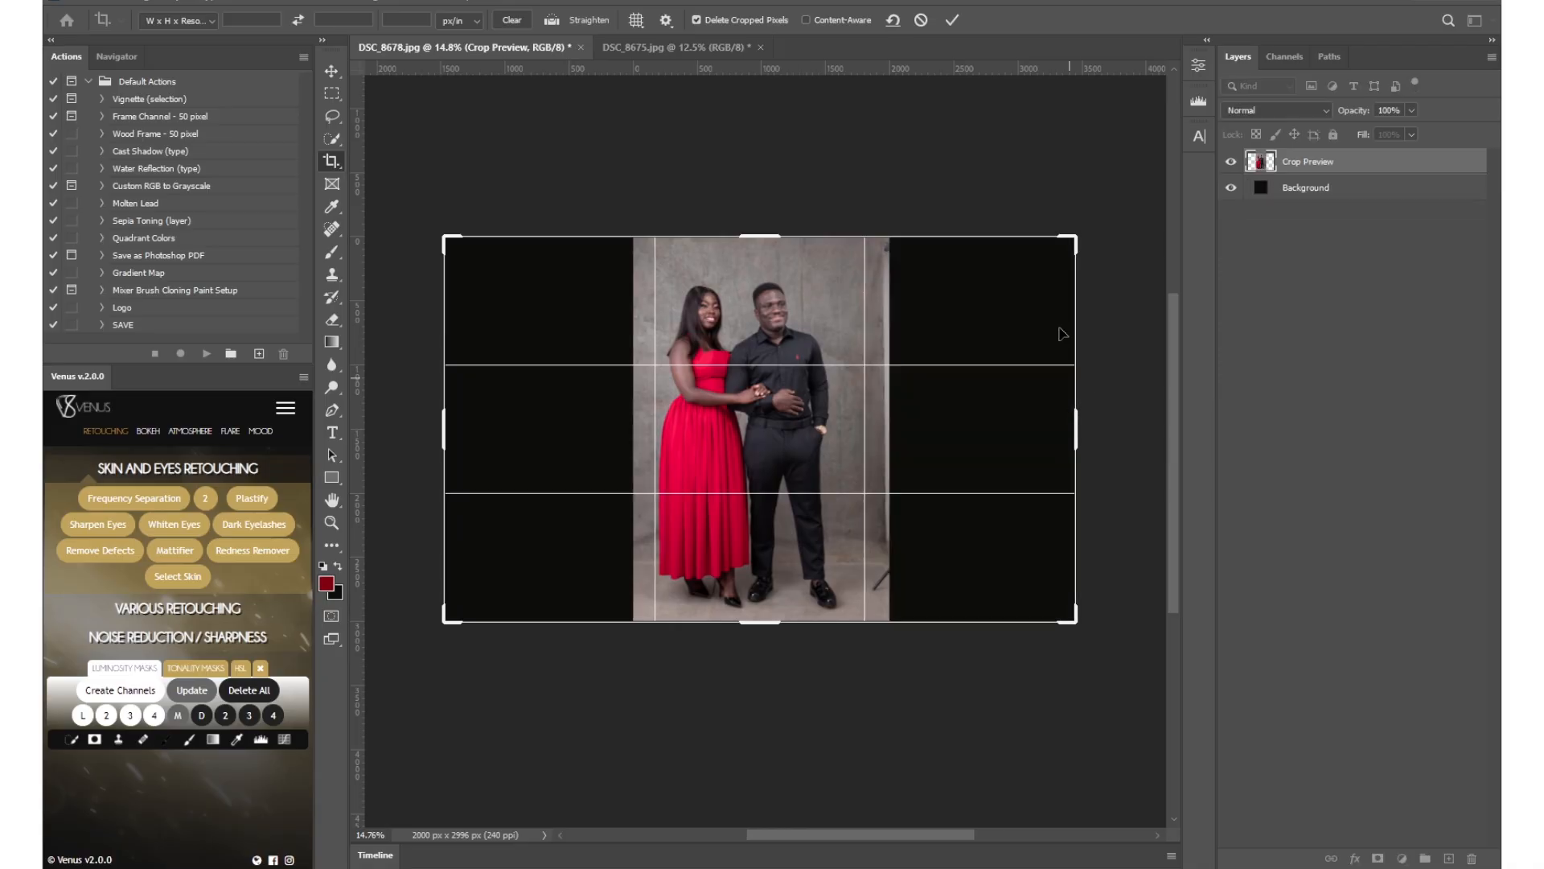
pyautogui.click(952, 20)
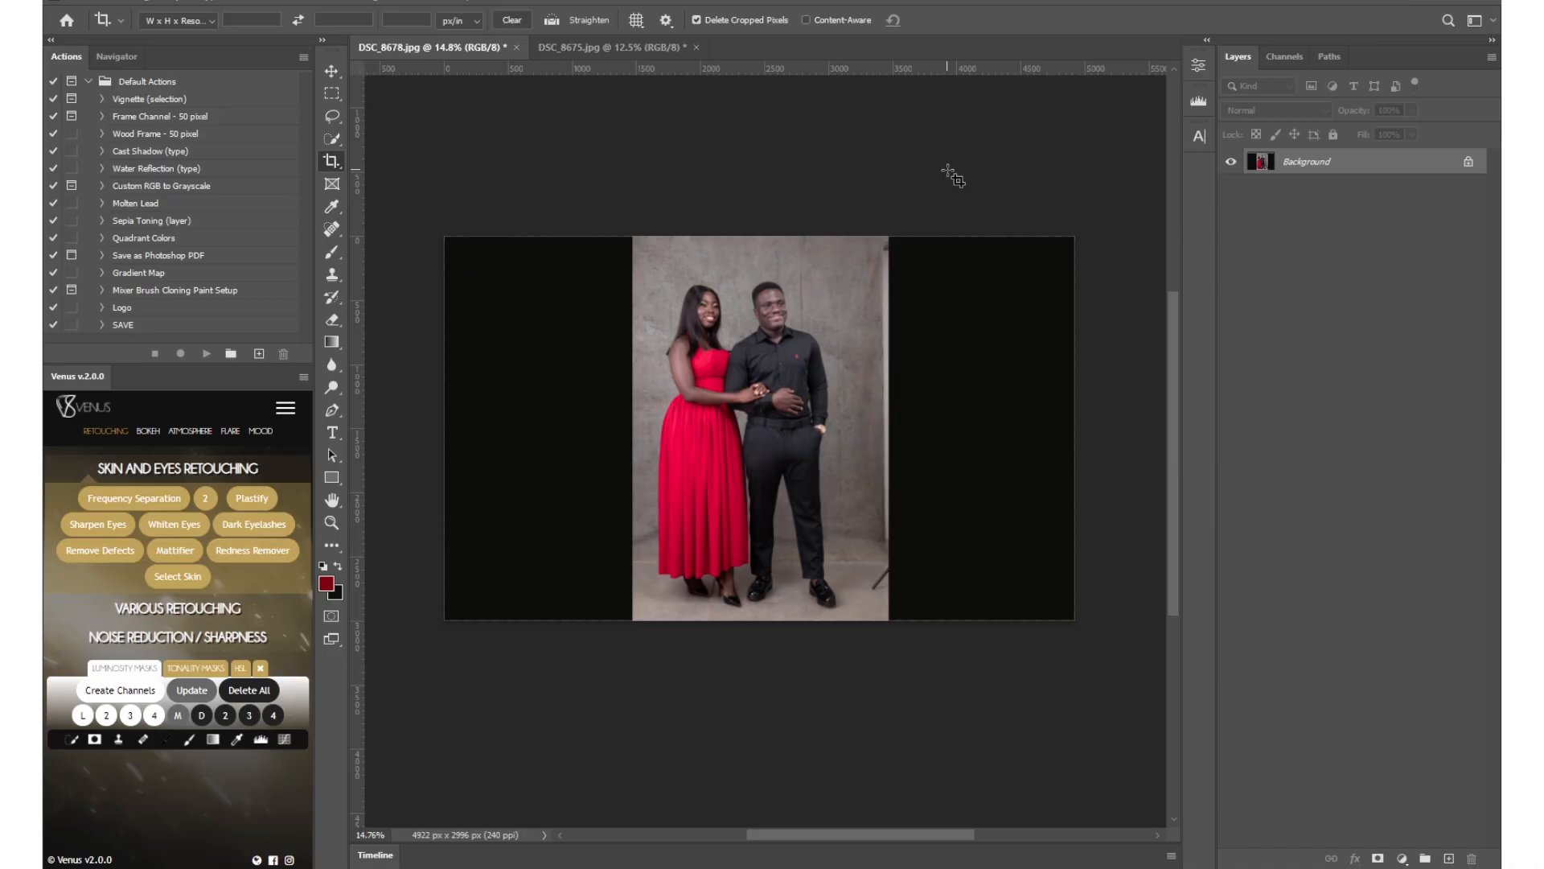
# Select both empty side areas with rectangular marquees, including the photo's edge strips and the stand leg near the floor.
pyautogui.press('m')
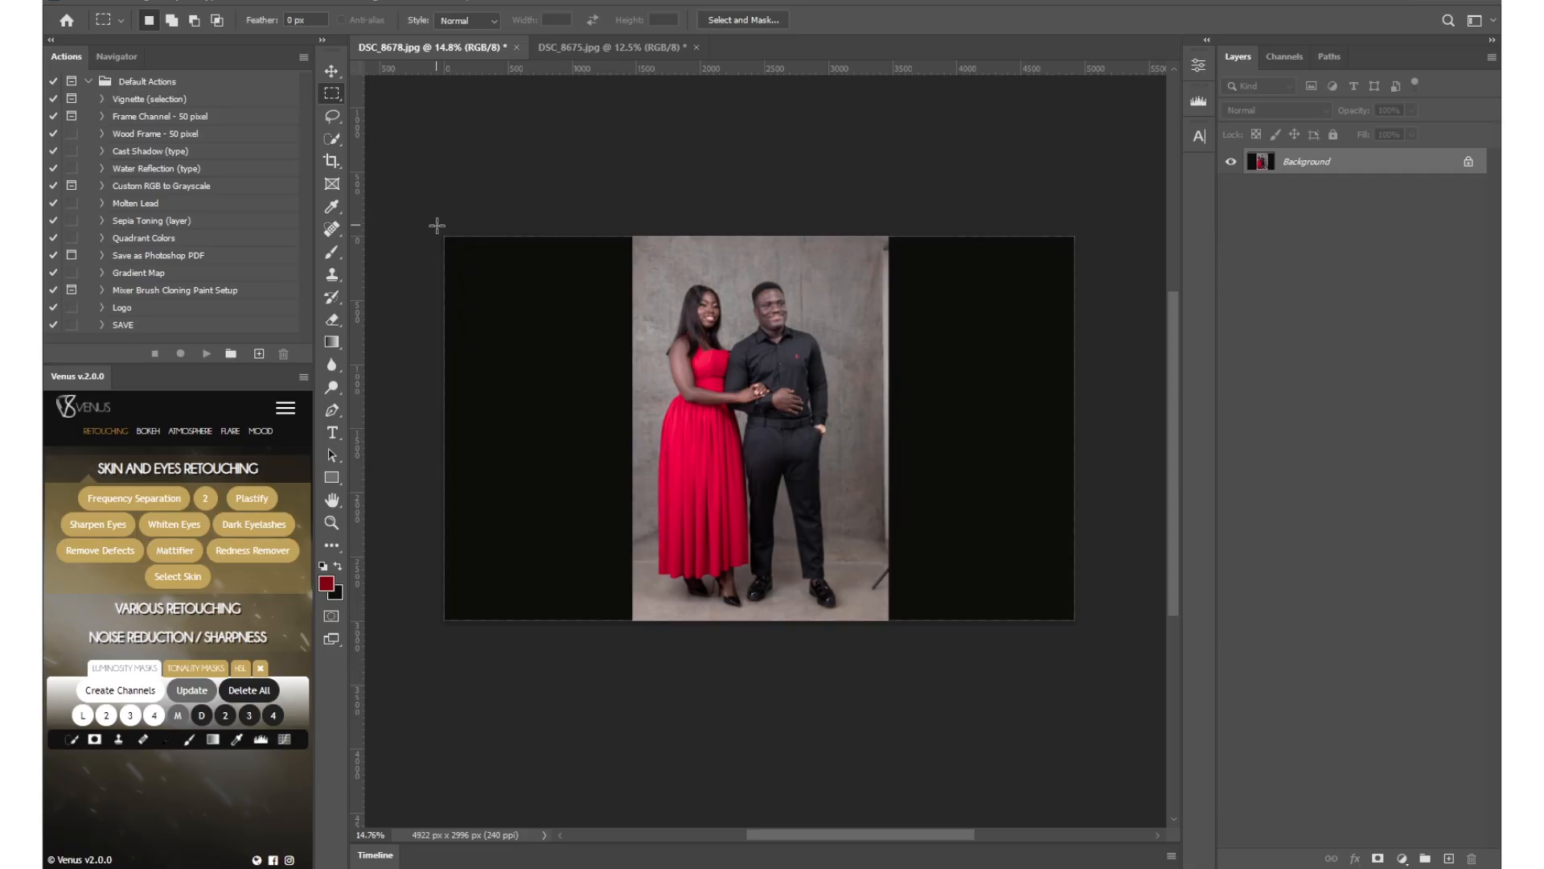
pyautogui.rightClick(331, 93)
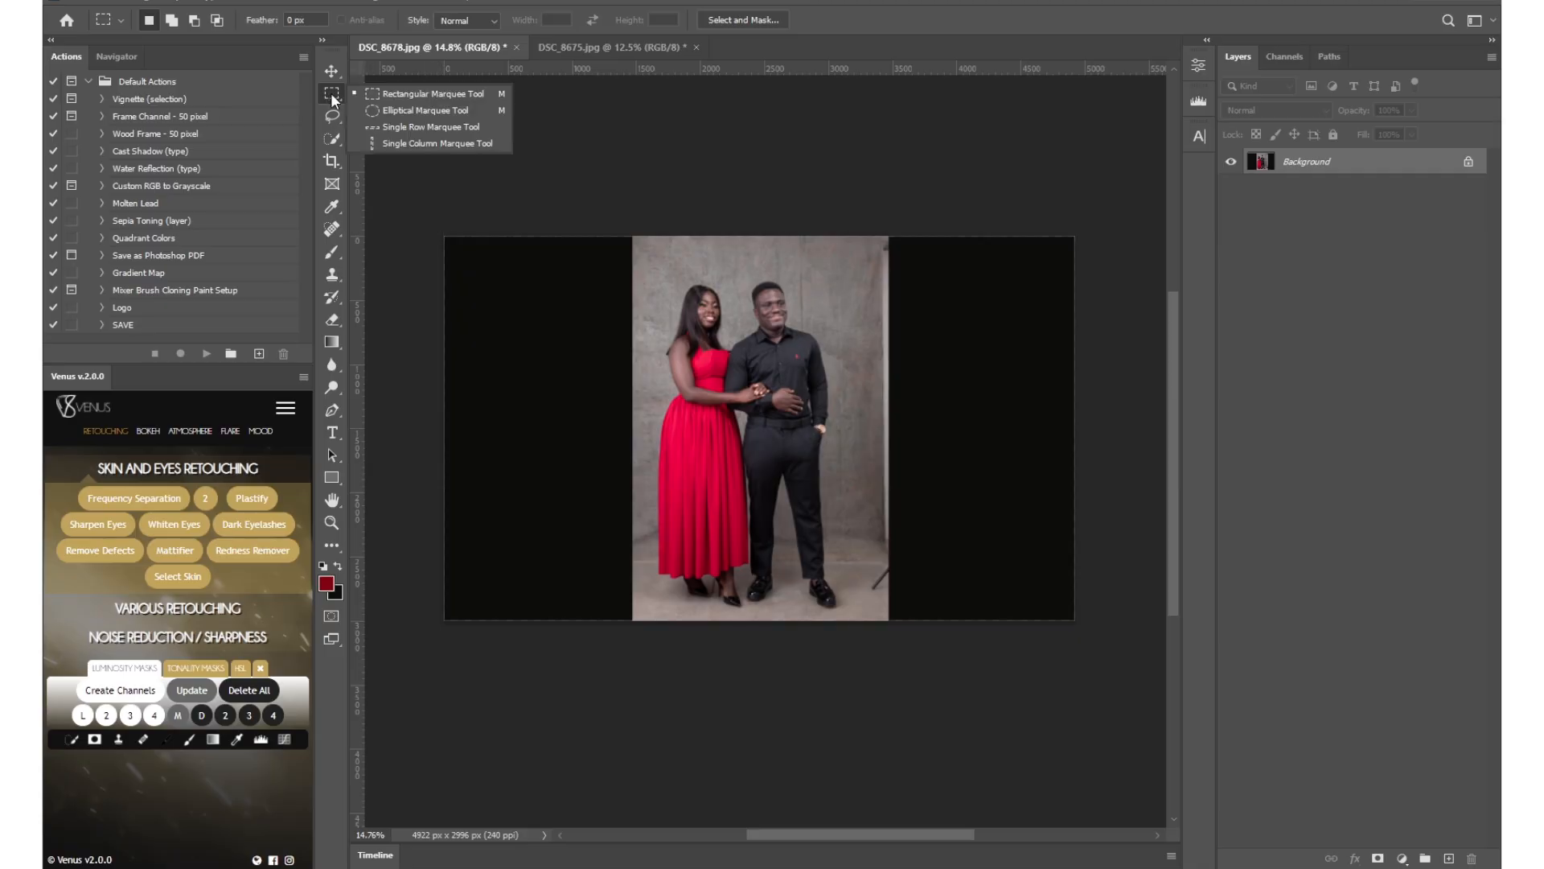
pyautogui.click(416, 96)
pyautogui.moveTo(444, 237); pyautogui.dragTo(638, 630)
pyautogui.moveTo(880, 235); pyautogui.dragTo(1114, 639)
pyautogui.moveTo(863, 567); pyautogui.dragTo(907, 593)
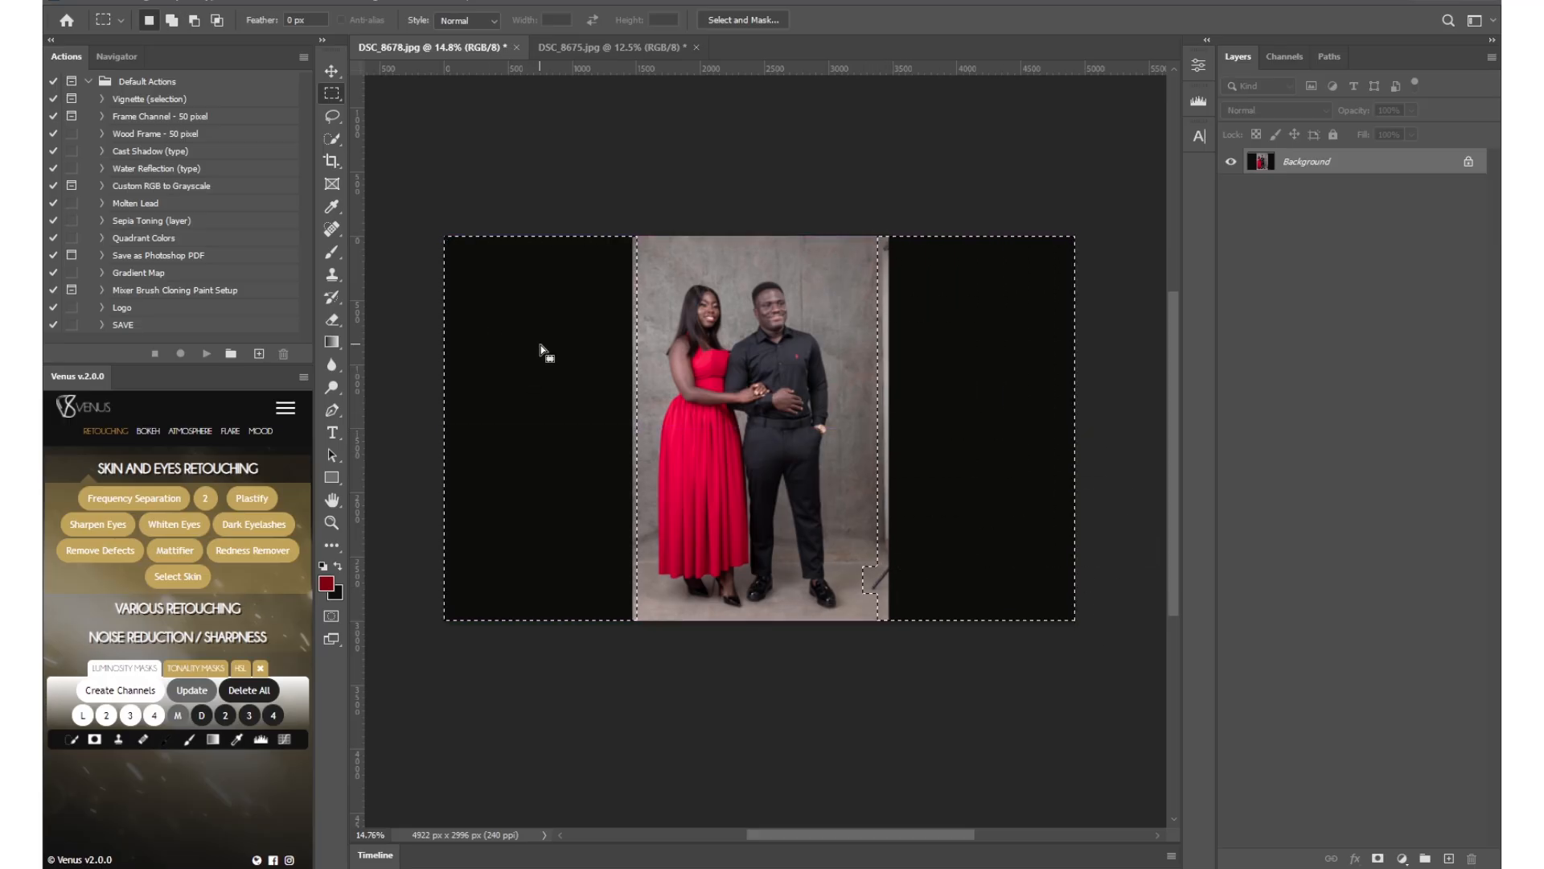
pyautogui.press('shift')
# Fill the selected sides with Content-Aware Fill on a new layer, excluding the man's head from the sampling area, and clear the selection.
pyautogui.rightClick(943, 319)
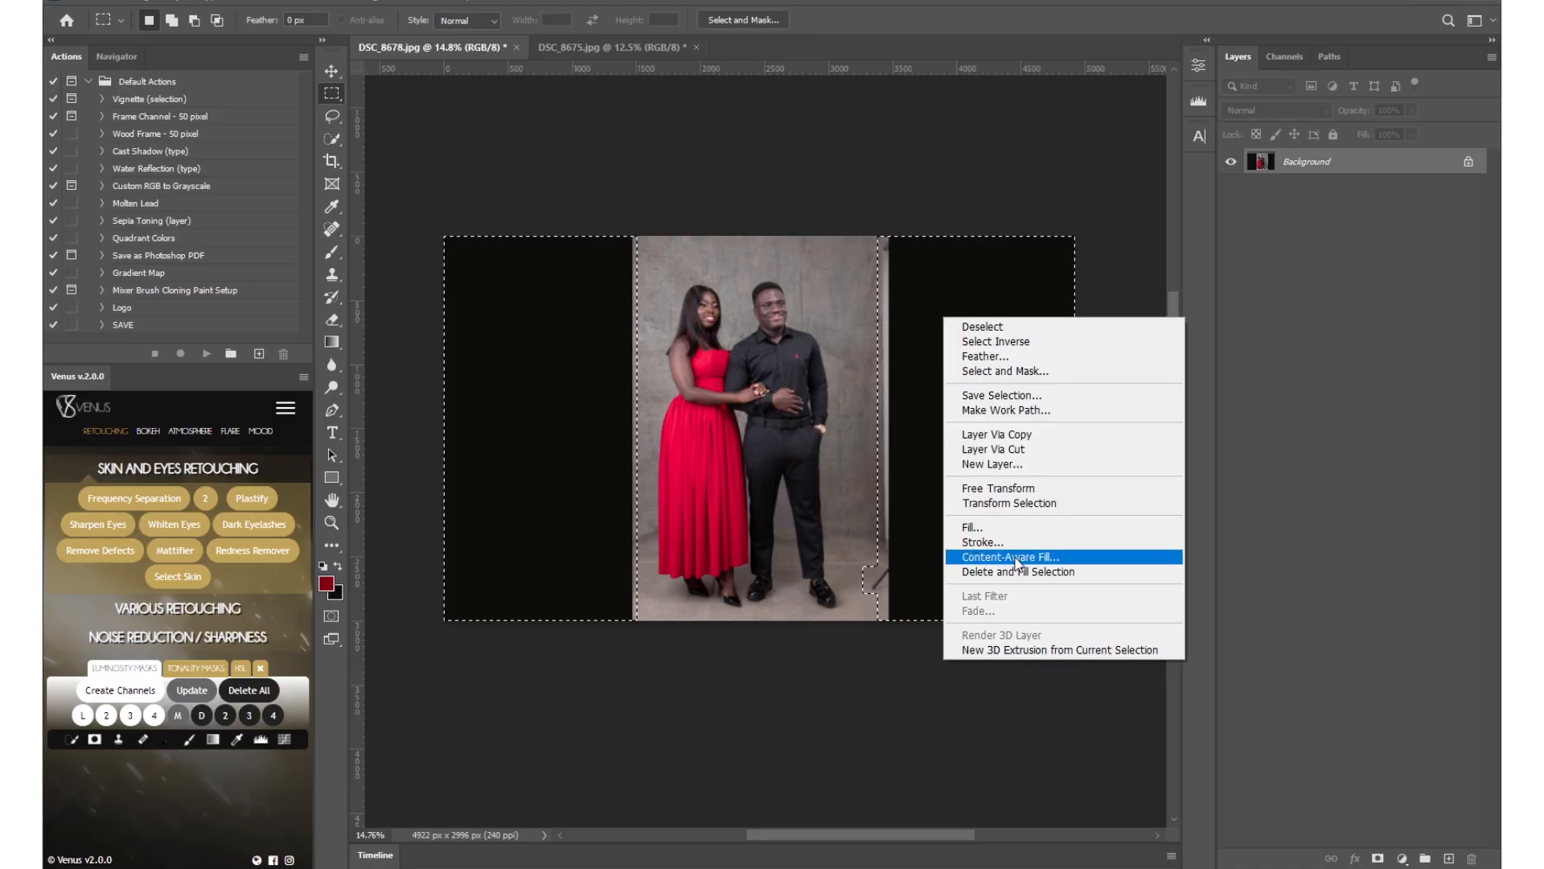
pyautogui.click(1060, 558)
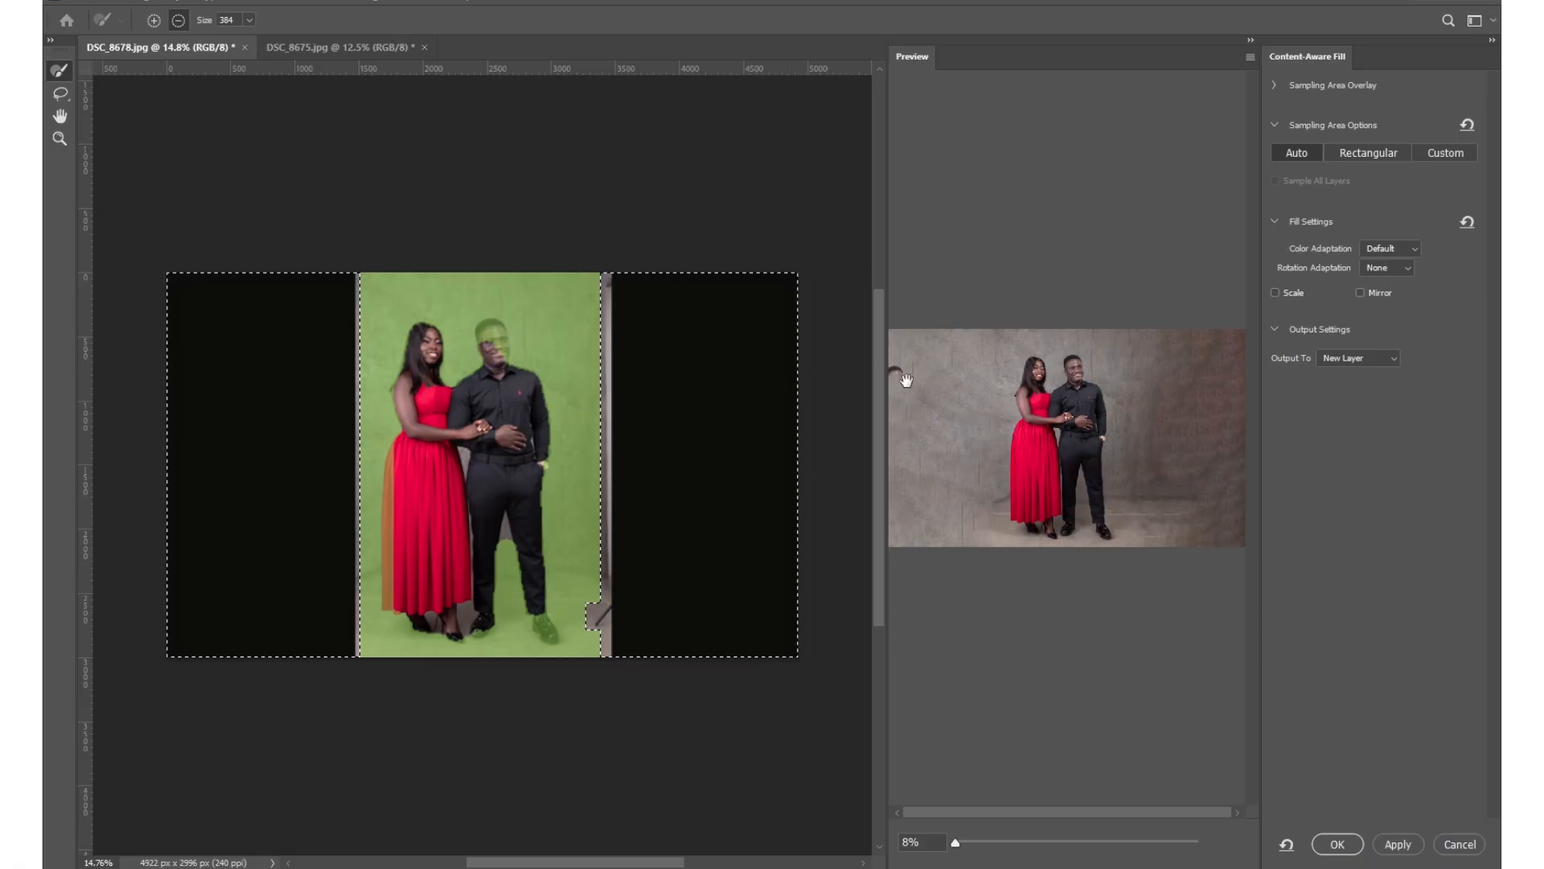
pyautogui.moveTo(499, 362); pyautogui.dragTo(497, 342)
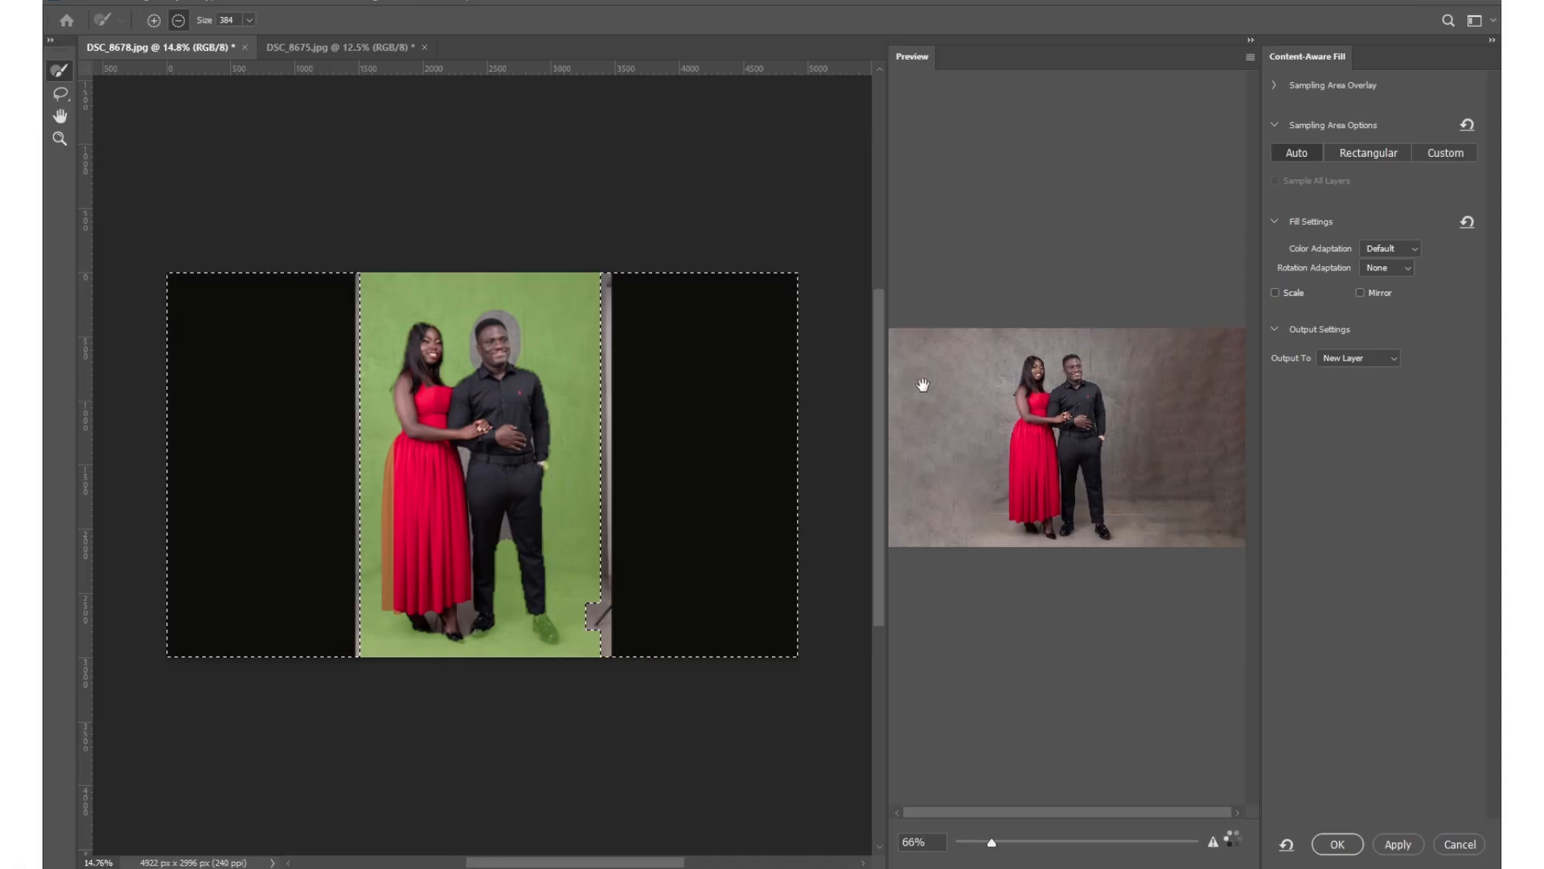
pyautogui.click(1390, 850)
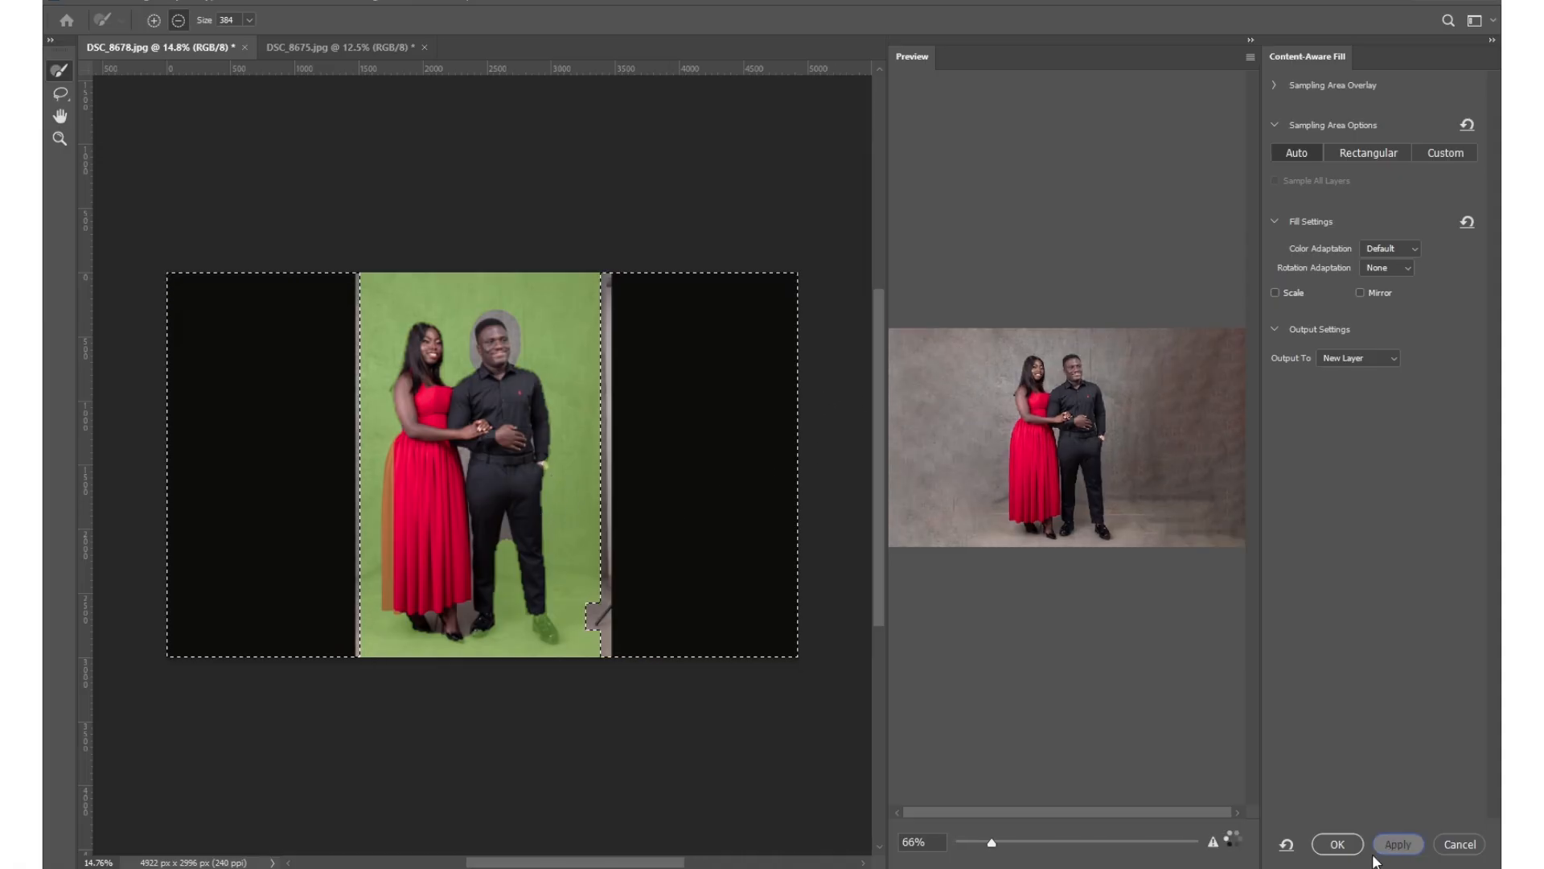
pyautogui.click(1338, 845)
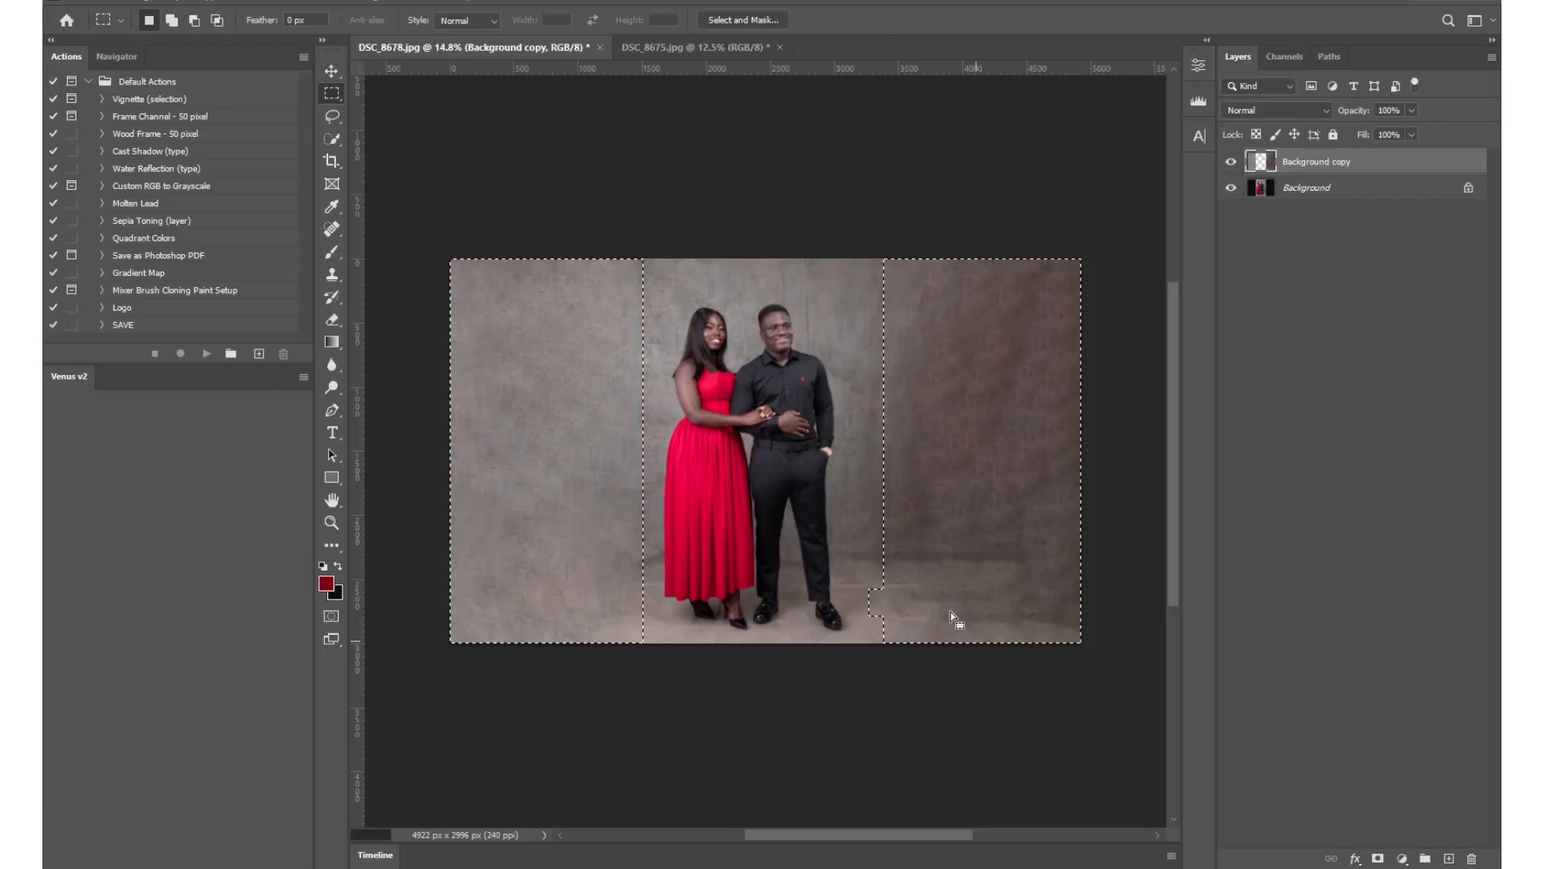
pyautogui.hotkey('ctrl', 'd')
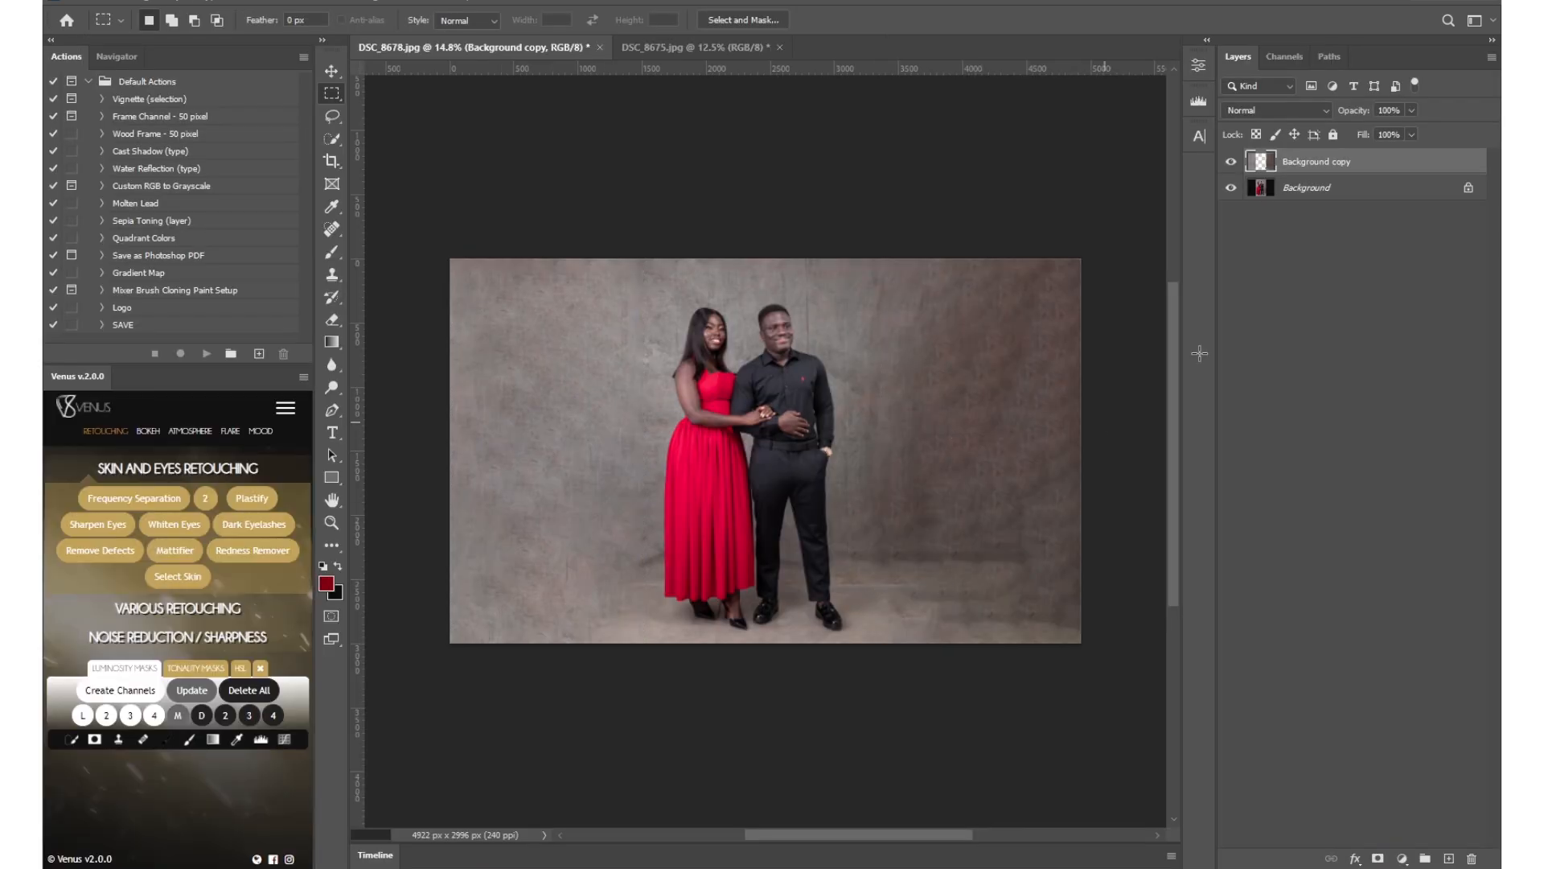
# Merge the content-aware fill layer with the Background layer.
pyautogui.keyDown('shift'); pyautogui.click(1337, 190); pyautogui.keyUp('shift')
pyautogui.rightClick(1332, 167)
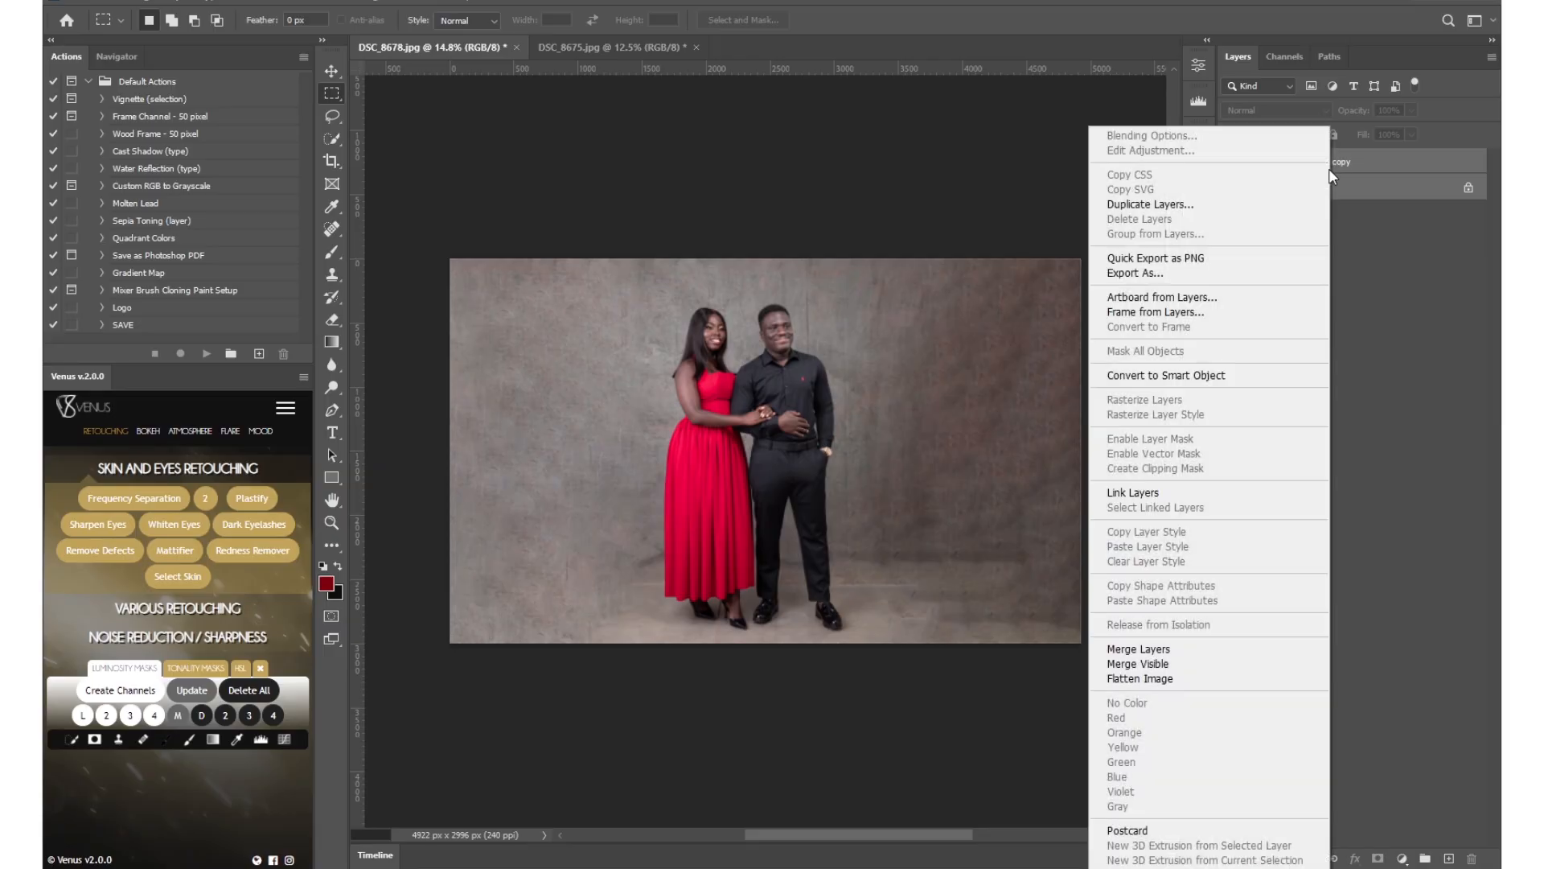
pyautogui.click(1166, 653)
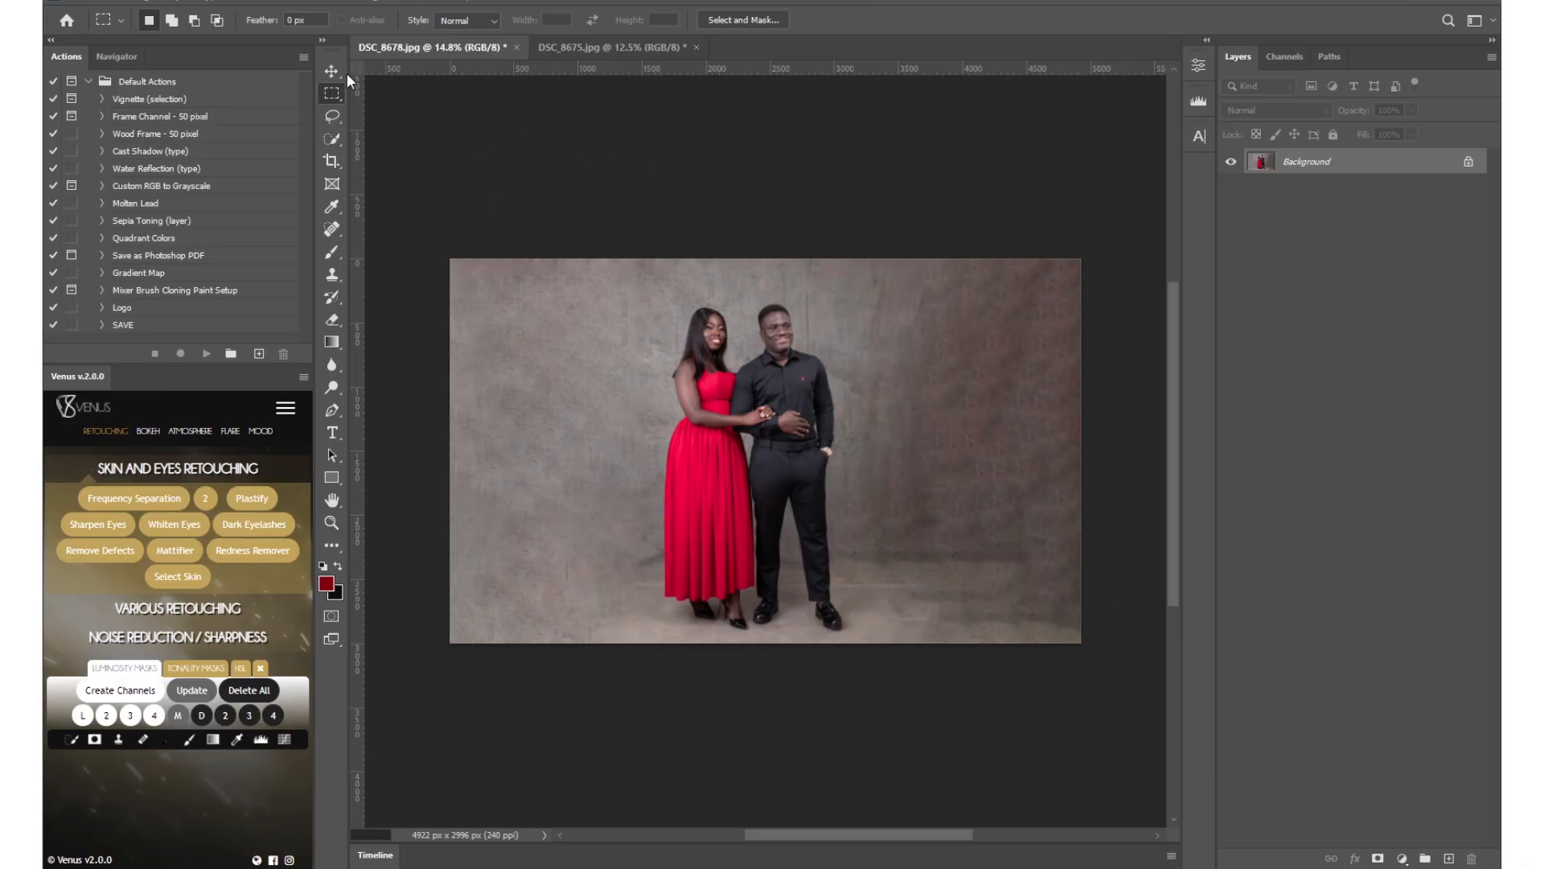
# In DSC_8675, select the woman's ringed hand up to the bracelet with the Quick Selection tool.
pyautogui.click(595, 46)
pyautogui.press('z')
pyautogui.moveTo(667, 415); pyautogui.dragTo(755, 449)
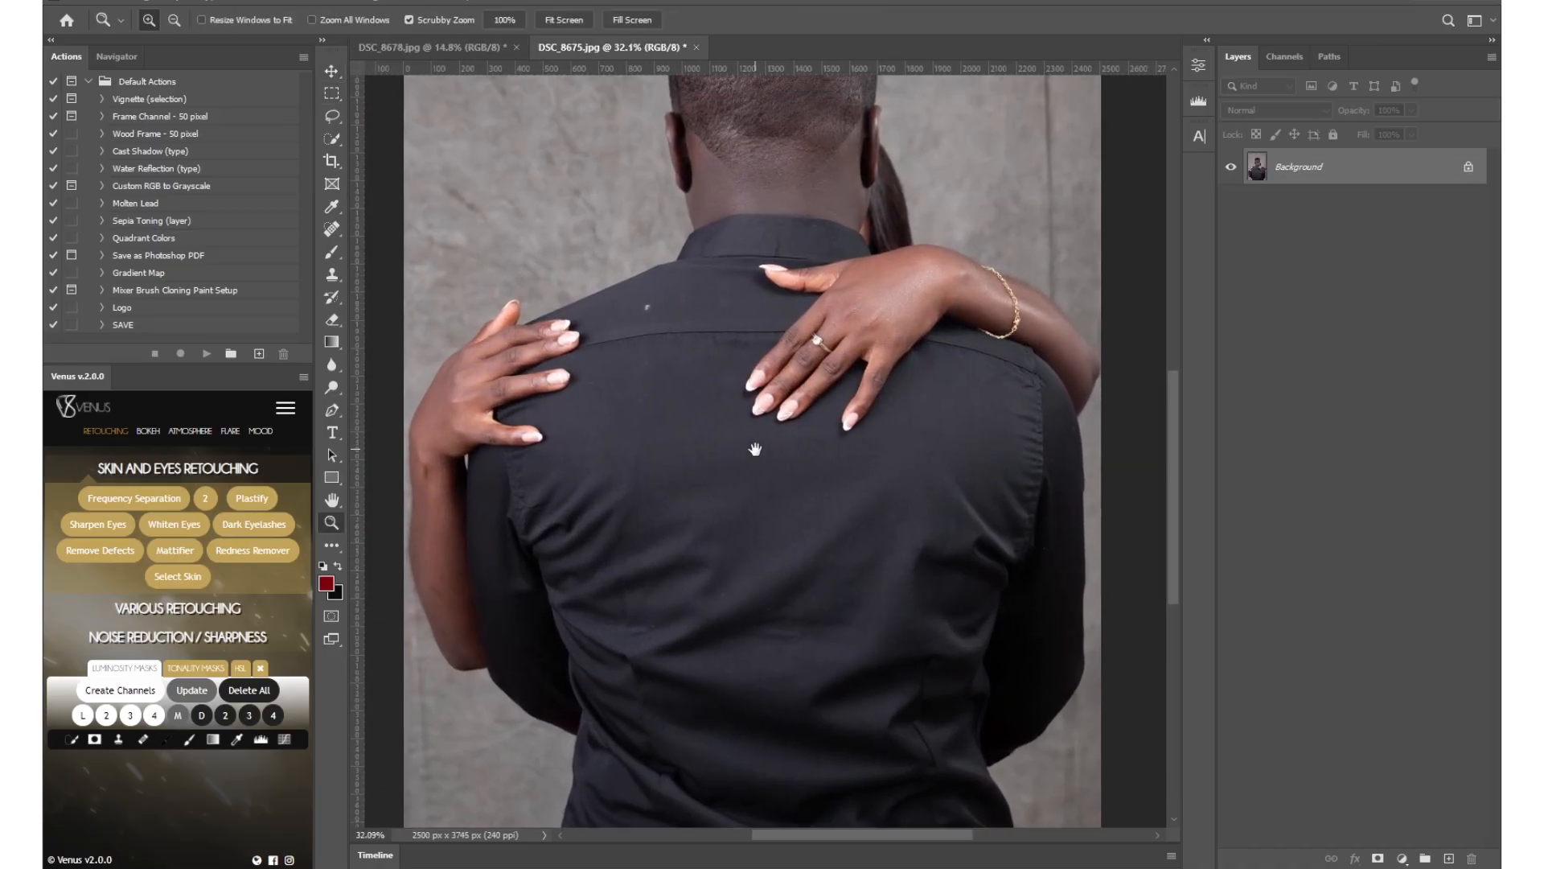
pyautogui.moveTo(755, 393); pyautogui.dragTo(773, 395)
pyautogui.press('w')
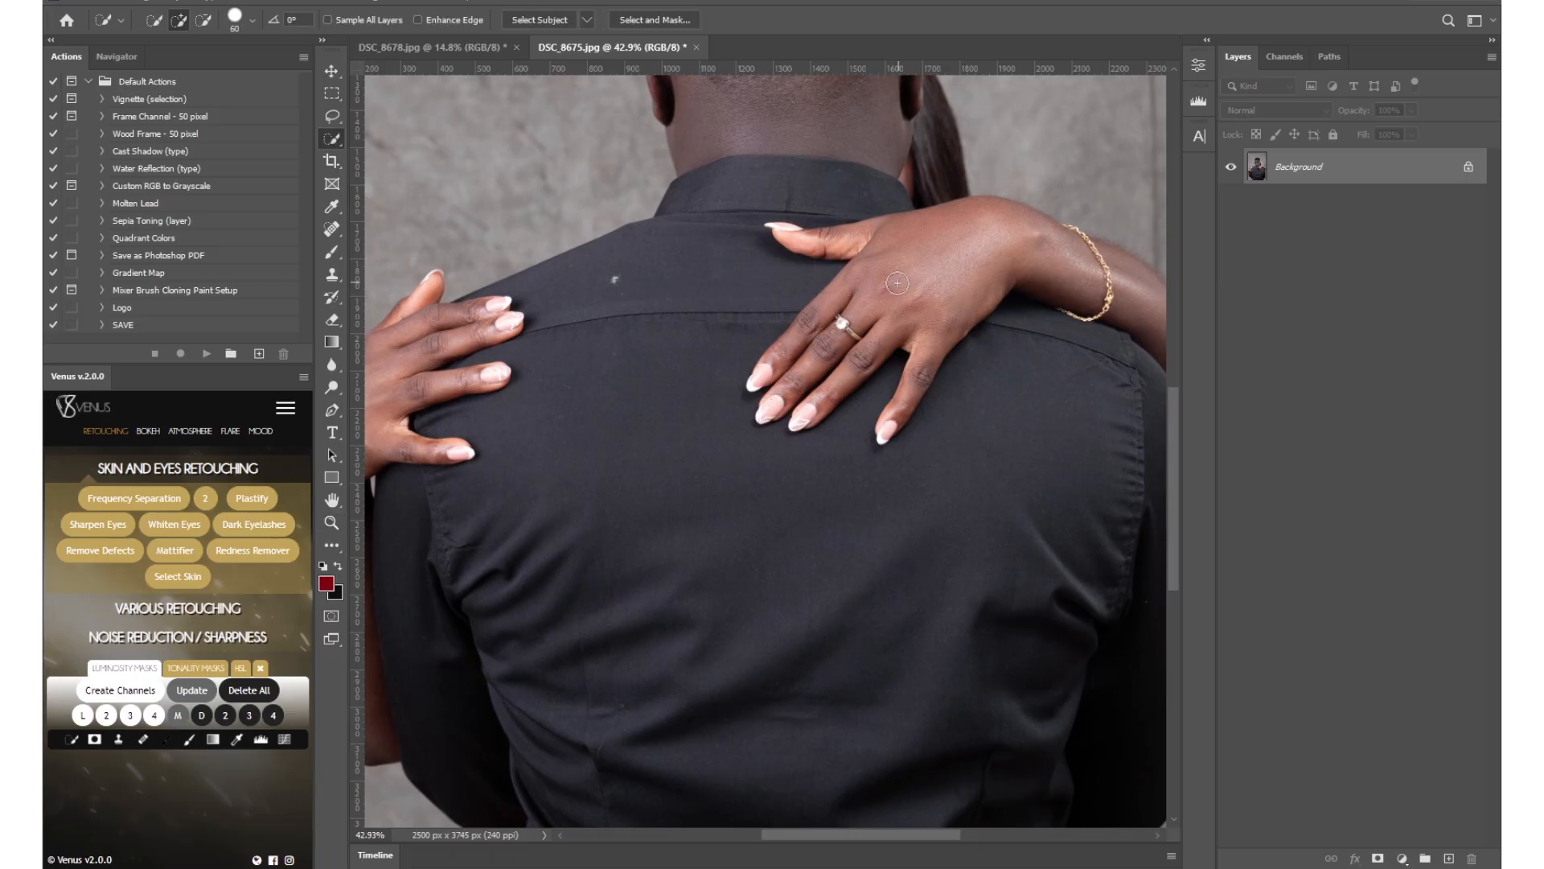
pyautogui.moveTo(849, 320); pyautogui.dragTo(827, 374)
pyautogui.rightClick(332, 139)
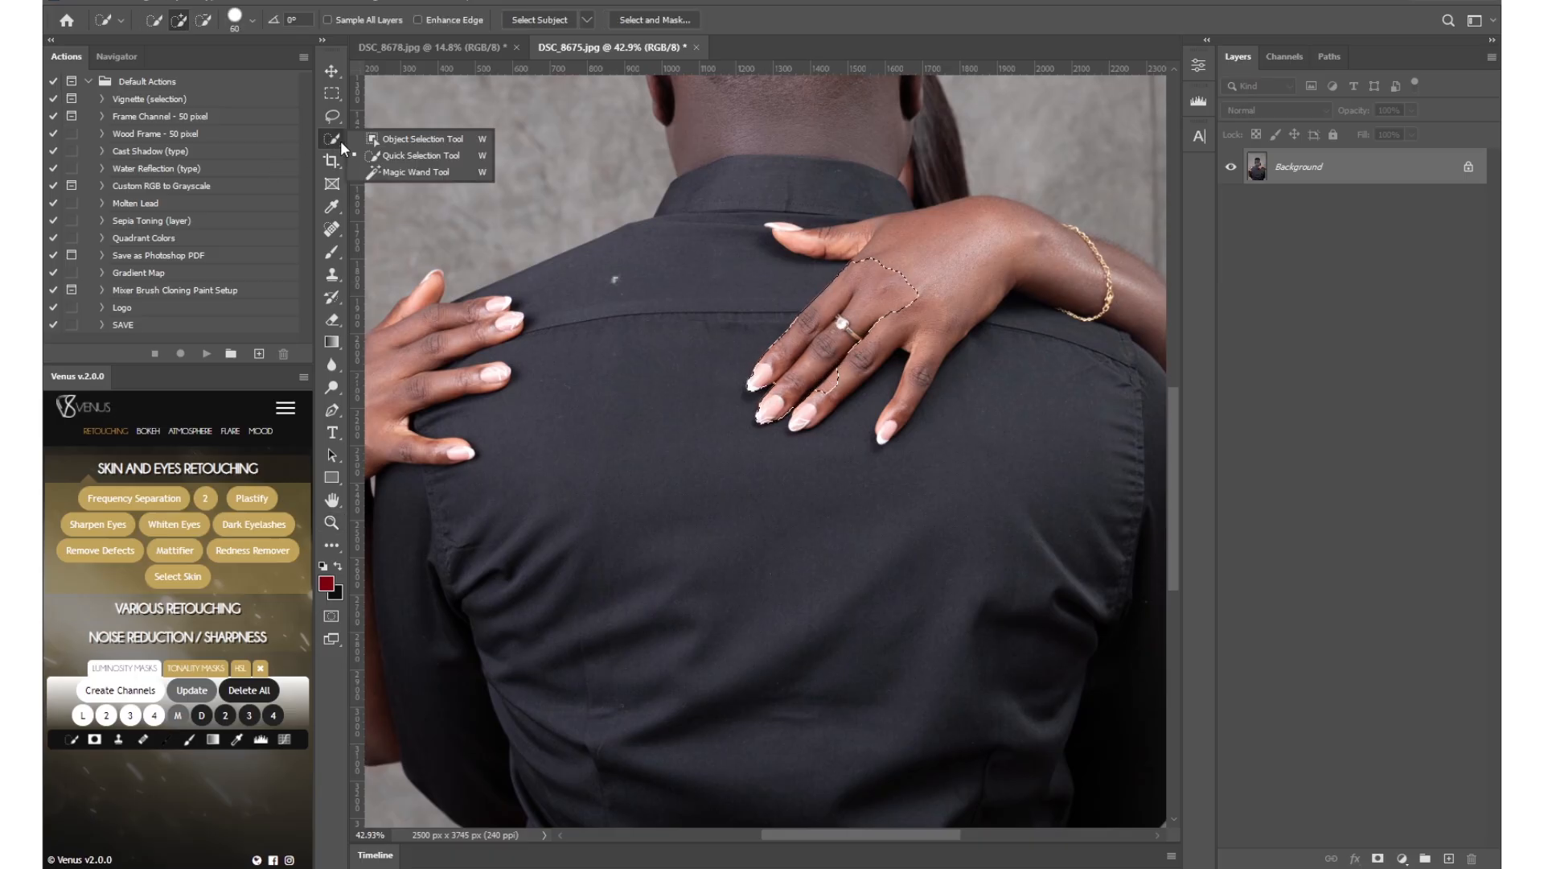
pyautogui.click(414, 155)
pyautogui.moveTo(877, 278)
pyautogui.mouseDown()
pyautogui.moveTo(878, 242)
pyautogui.moveTo(973, 255)
pyautogui.moveTo(898, 344)
pyautogui.mouseUp()
pyautogui.moveTo(1028, 321)
pyautogui.mouseDown()
pyautogui.moveTo(1011, 321)
pyautogui.moveTo(1041, 316)
pyautogui.moveTo(1010, 302)
pyautogui.mouseUp()
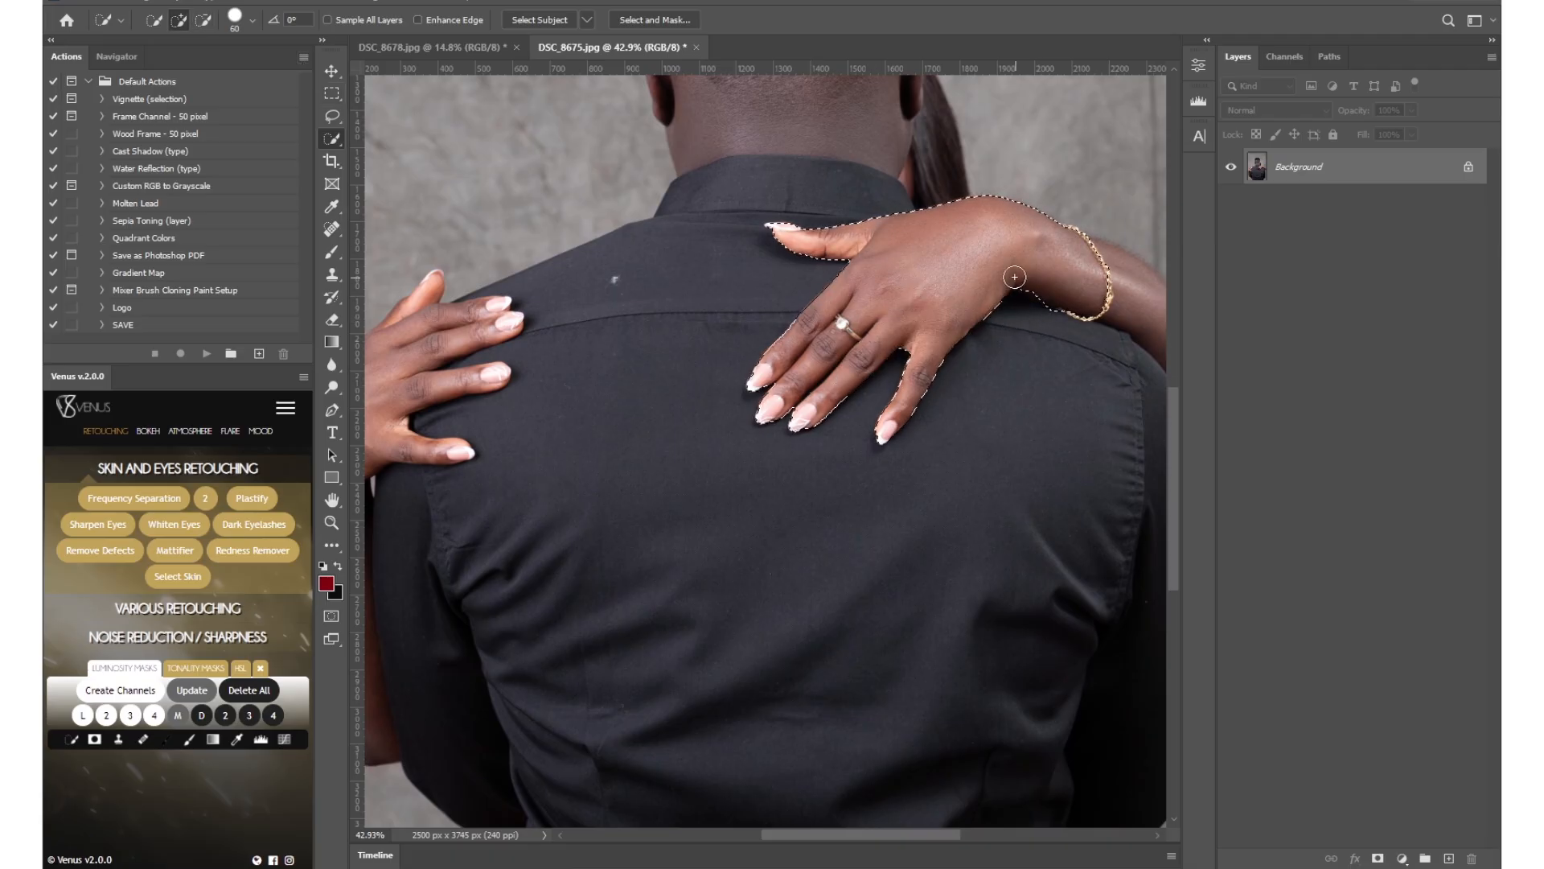
# Add the woman's other hand, from fingertips to wrist, to the selection.
pyautogui.moveTo(492, 422); pyautogui.dragTo(741, 440)
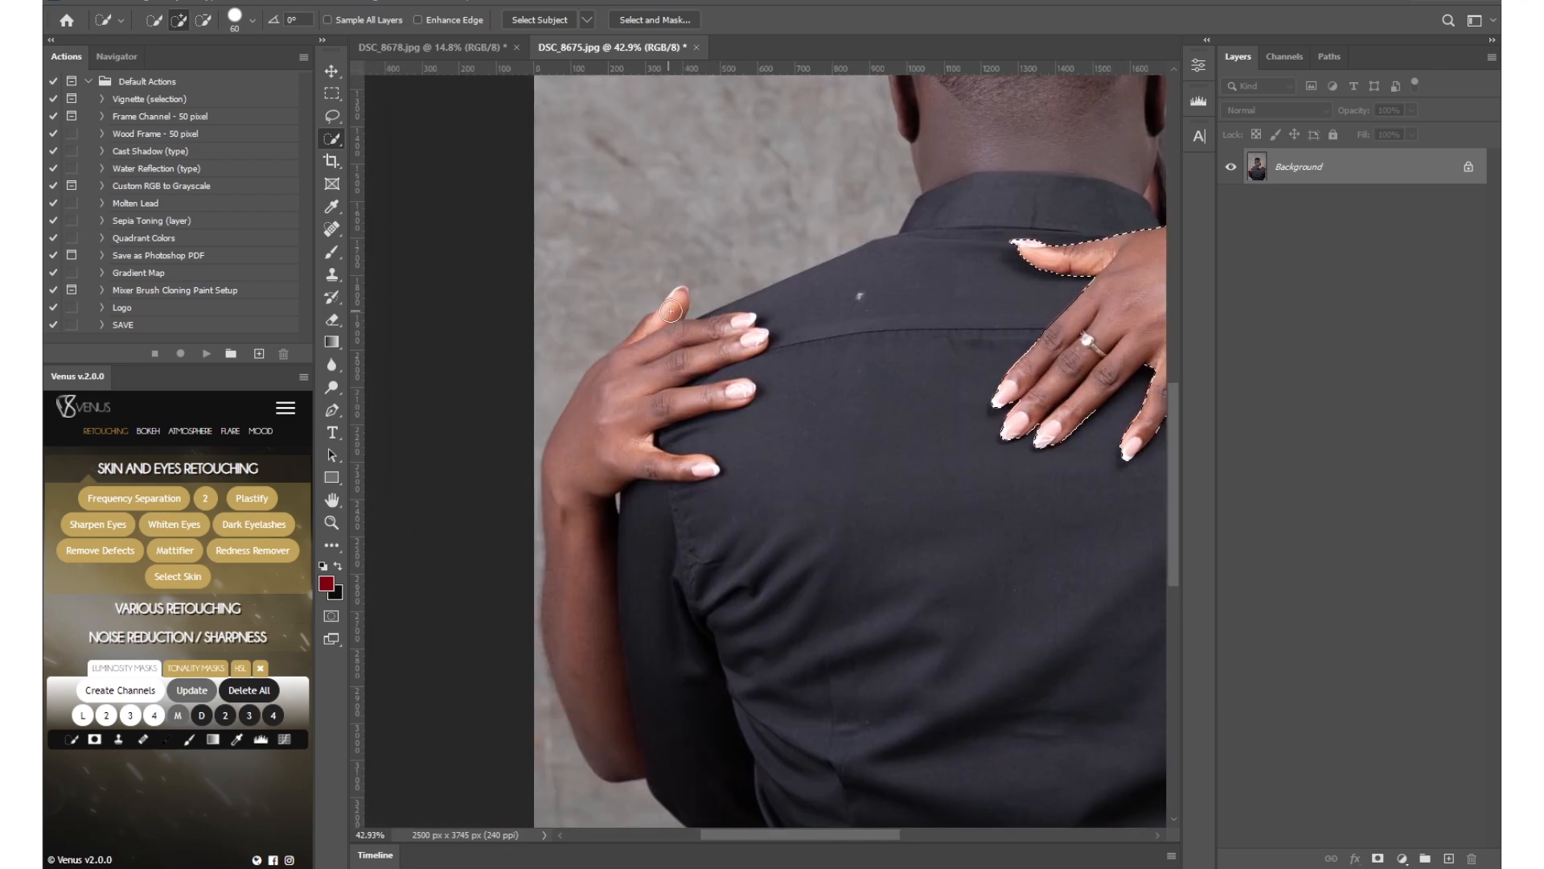
pyautogui.moveTo(666, 313)
pyautogui.mouseDown()
pyautogui.moveTo(652, 352)
pyautogui.moveTo(707, 347)
pyautogui.moveTo(664, 397)
pyautogui.moveTo(742, 391)
pyautogui.moveTo(639, 427)
pyautogui.moveTo(704, 471)
pyautogui.mouseUp()
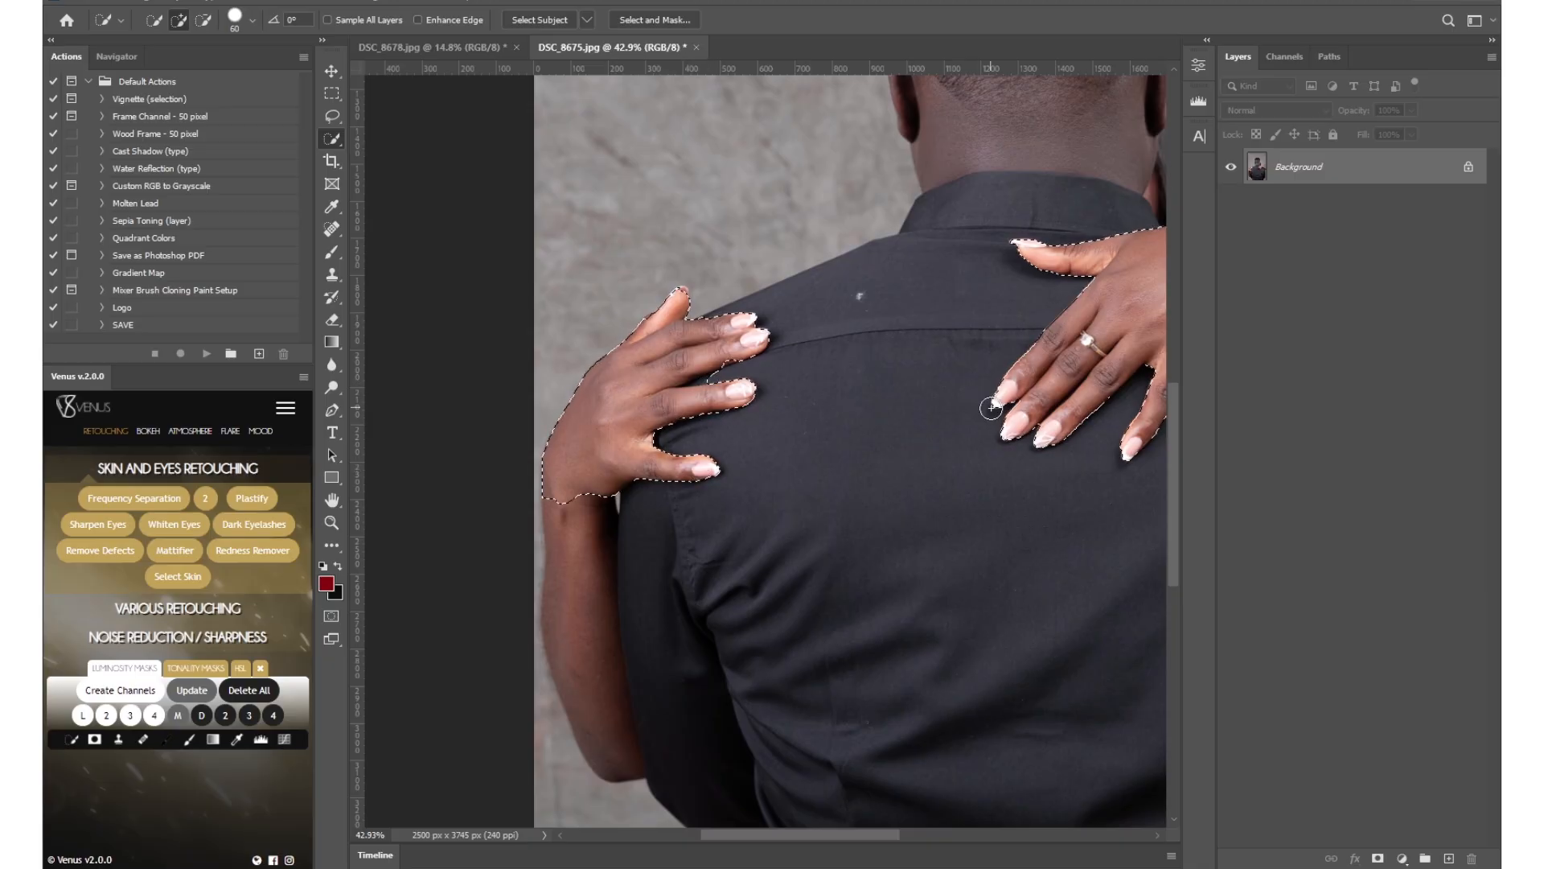
pyautogui.hscroll(5, 990, 409)
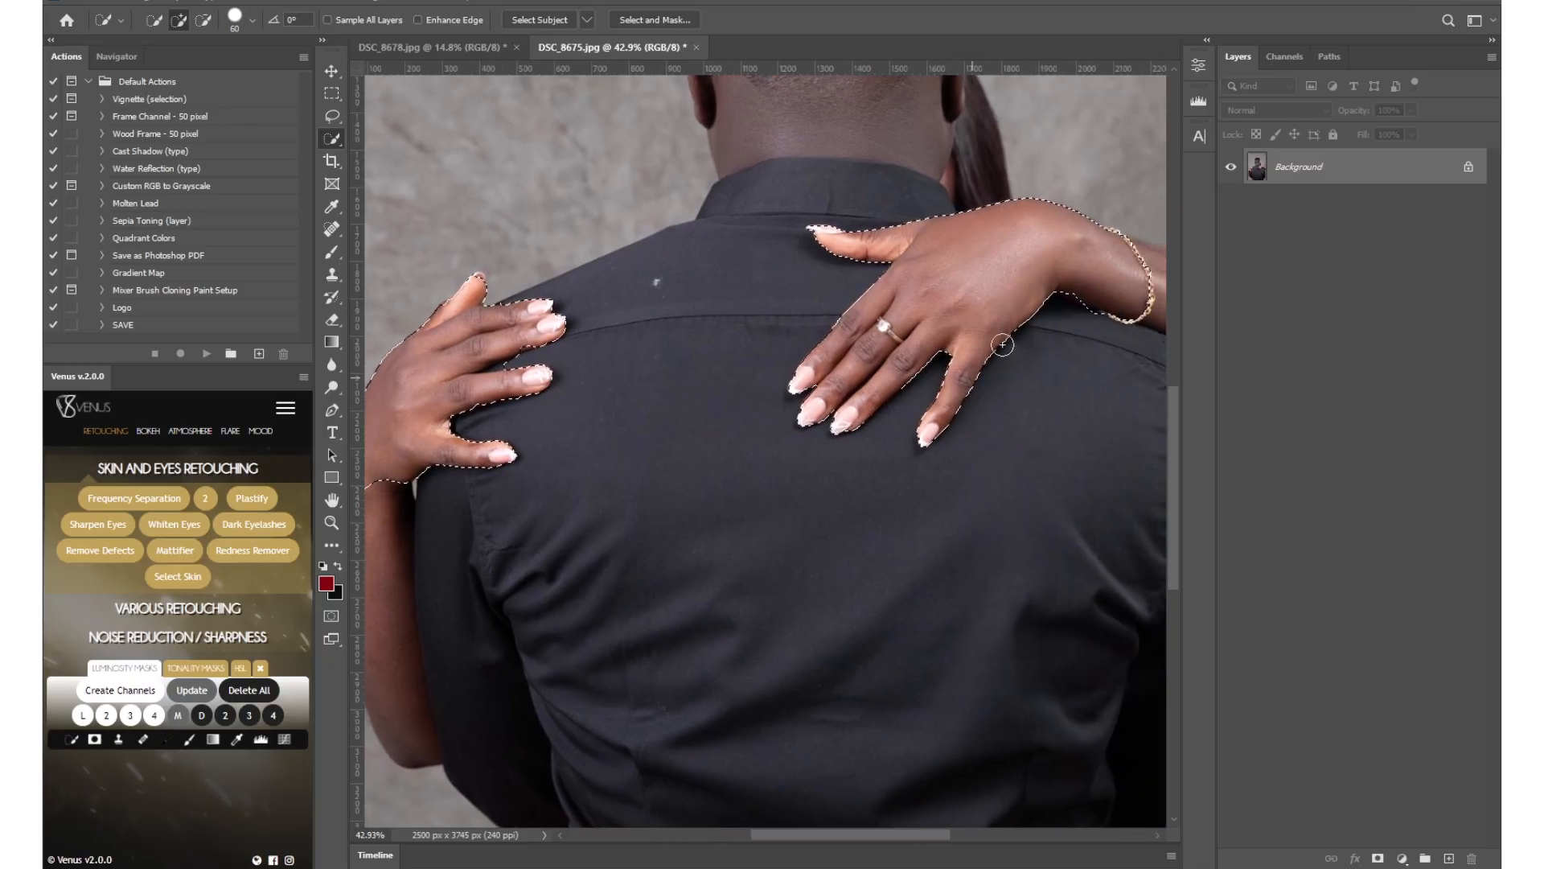
# Copy the two selected hands to a new layer.
pyautogui.rightClick(873, 347)
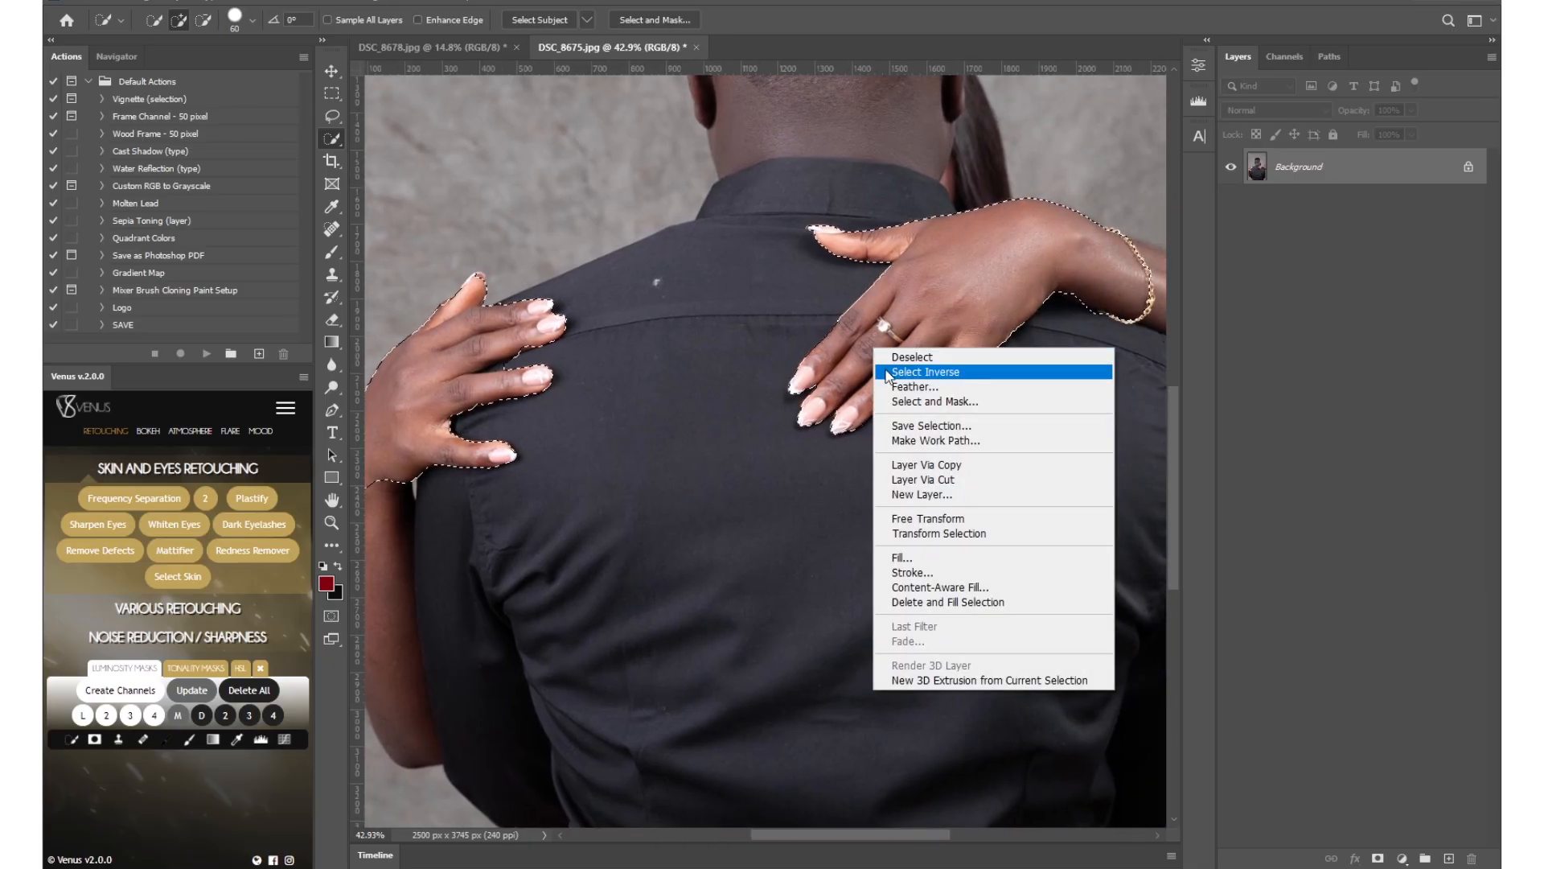
pyautogui.click(936, 466)
pyautogui.press('z')
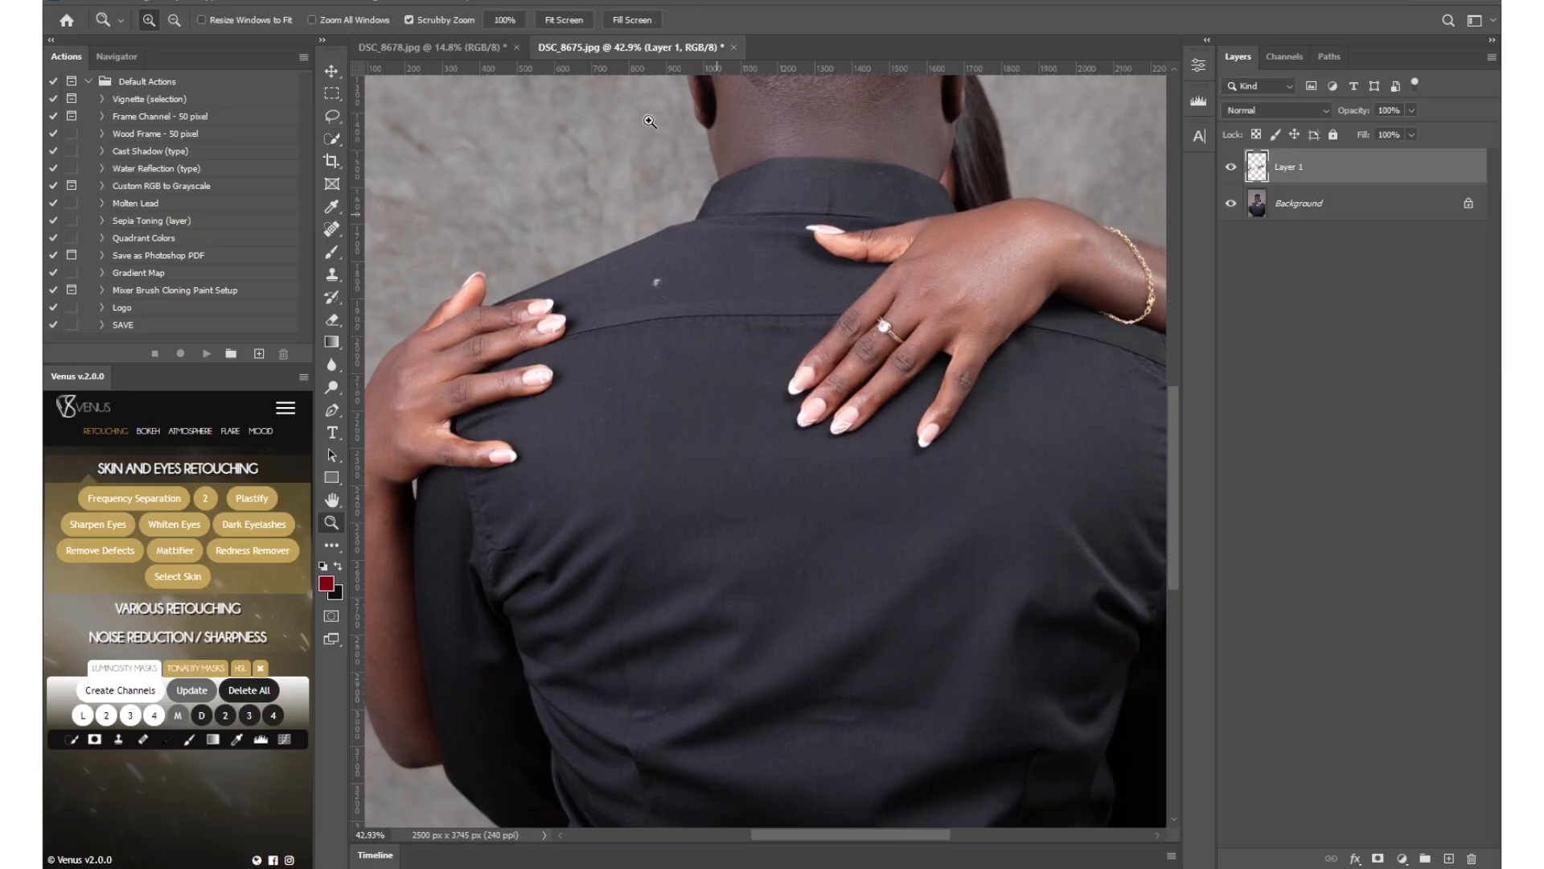
# Check the cut-out hands on Layer 1 by toggling the visibility of the Background and Layer 1.
pyautogui.click(564, 20)
pyautogui.moveTo(841, 357)
pyautogui.mouseDown()
pyautogui.moveTo(803, 354)
pyautogui.moveTo(832, 358)
pyautogui.mouseUp()
pyautogui.click(1231, 204)
pyautogui.click(1231, 168)
pyautogui.click(1232, 168)
pyautogui.click(1232, 168)
pyautogui.click(1232, 168)
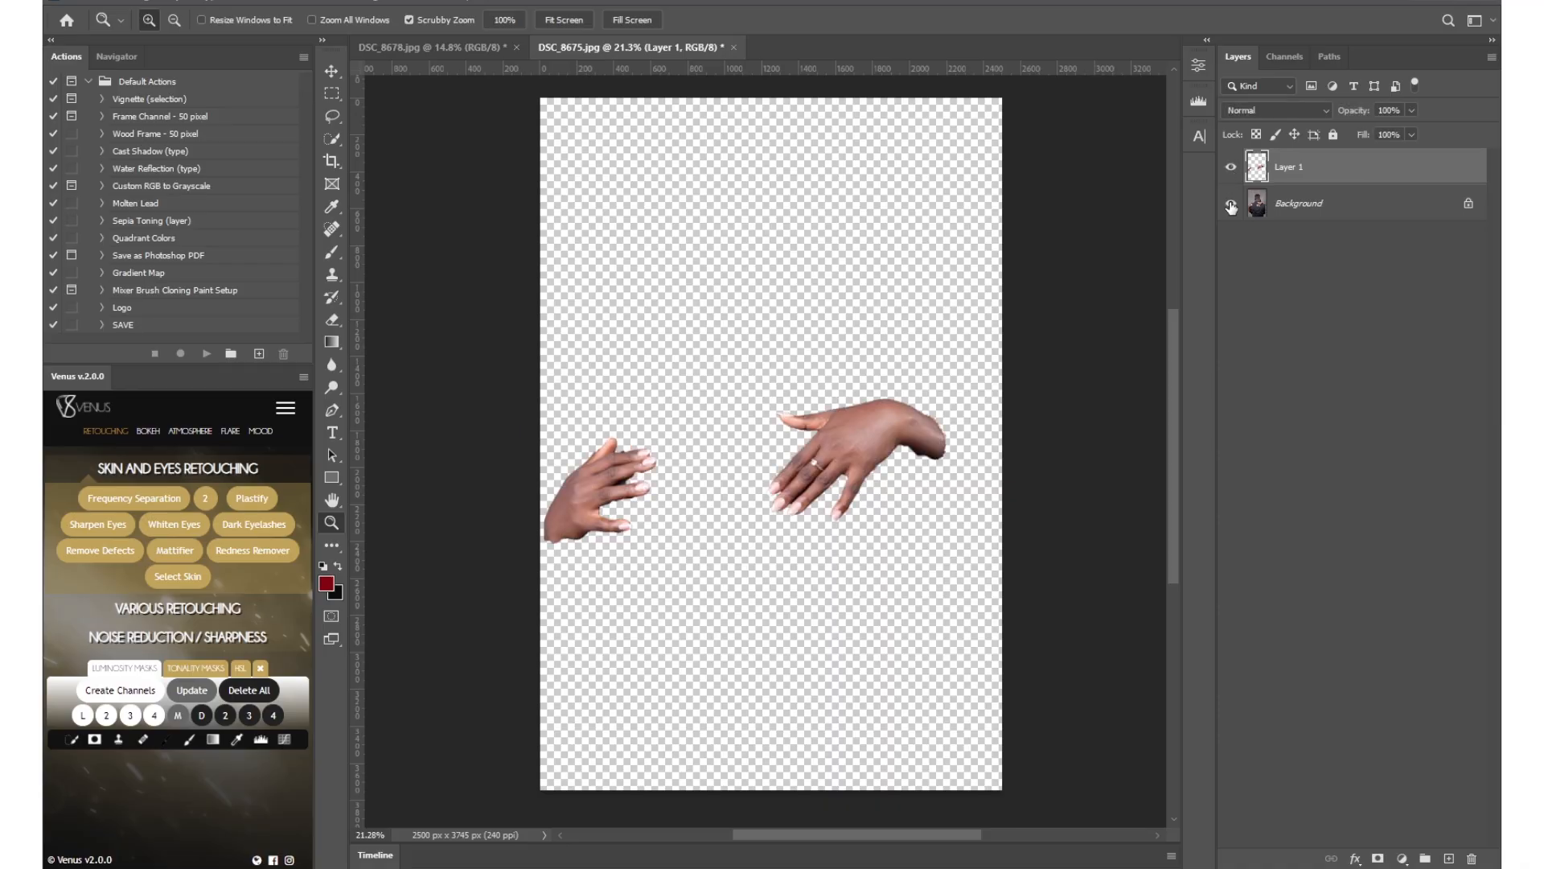
pyautogui.click(1231, 206)
# Make the Background the active layer in DSC_8675 and cut the entire couple photo from DSC_8678.
pyautogui.click(1348, 193)
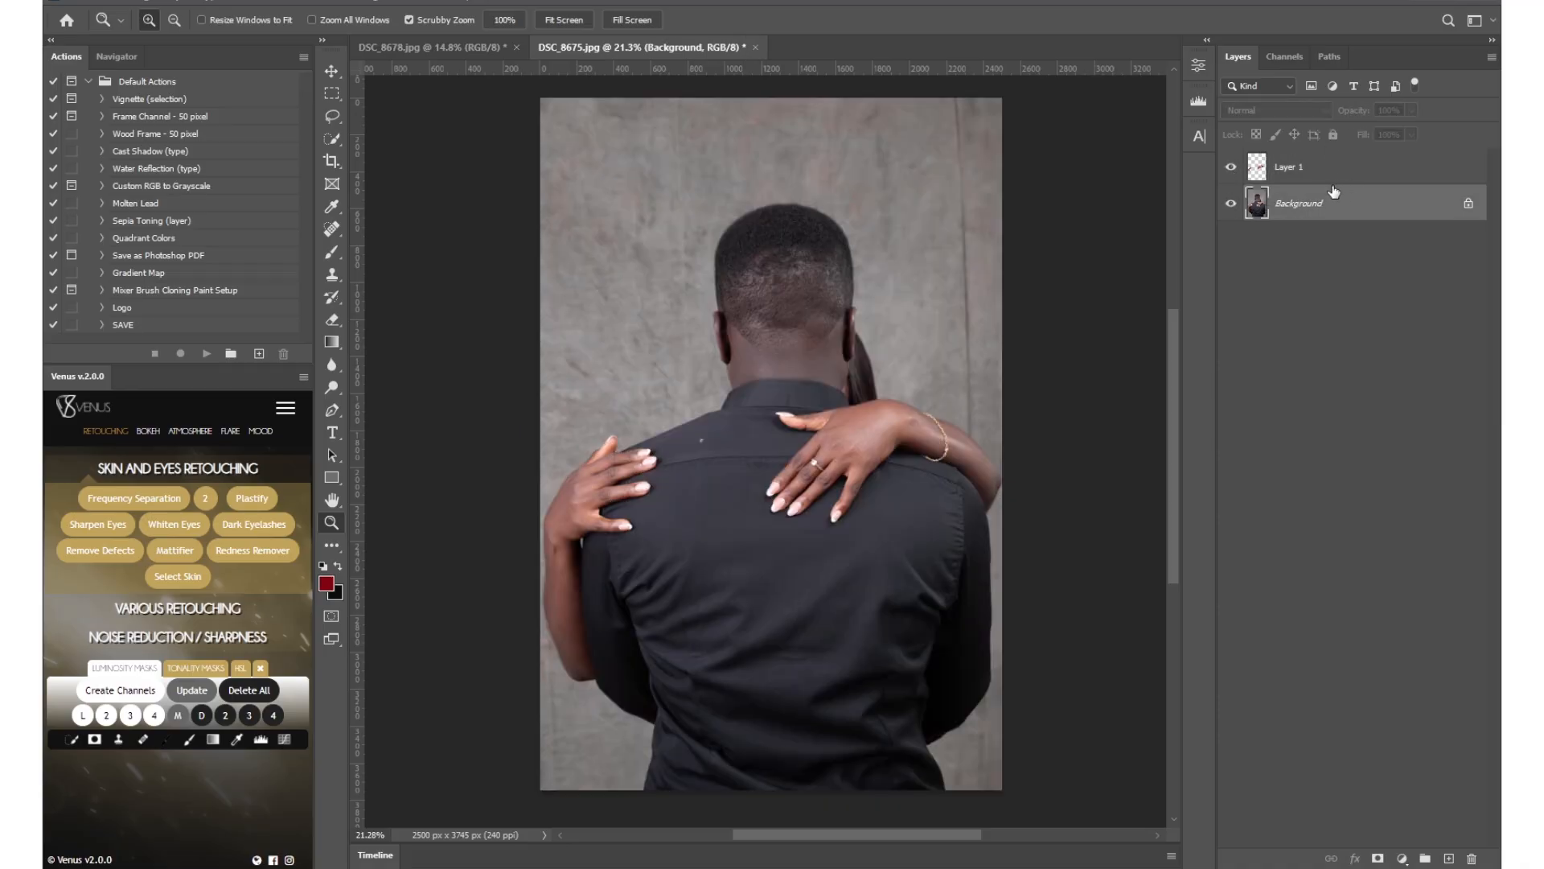
pyautogui.click(478, 49)
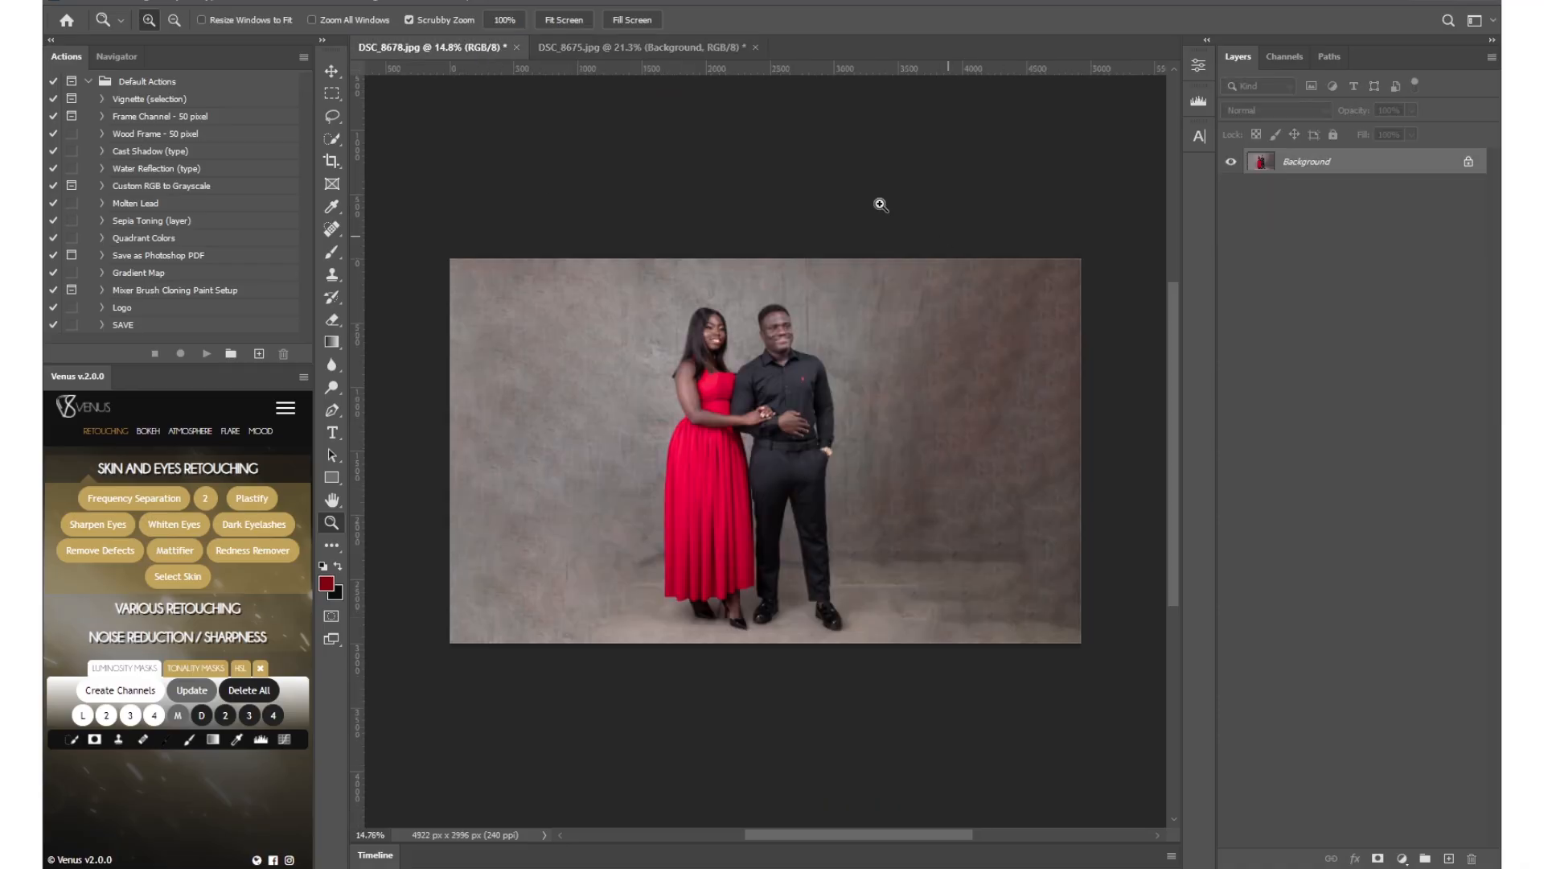
pyautogui.click(605, 45)
pyautogui.click(476, 46)
pyautogui.hotkey('ctrl', 'a')
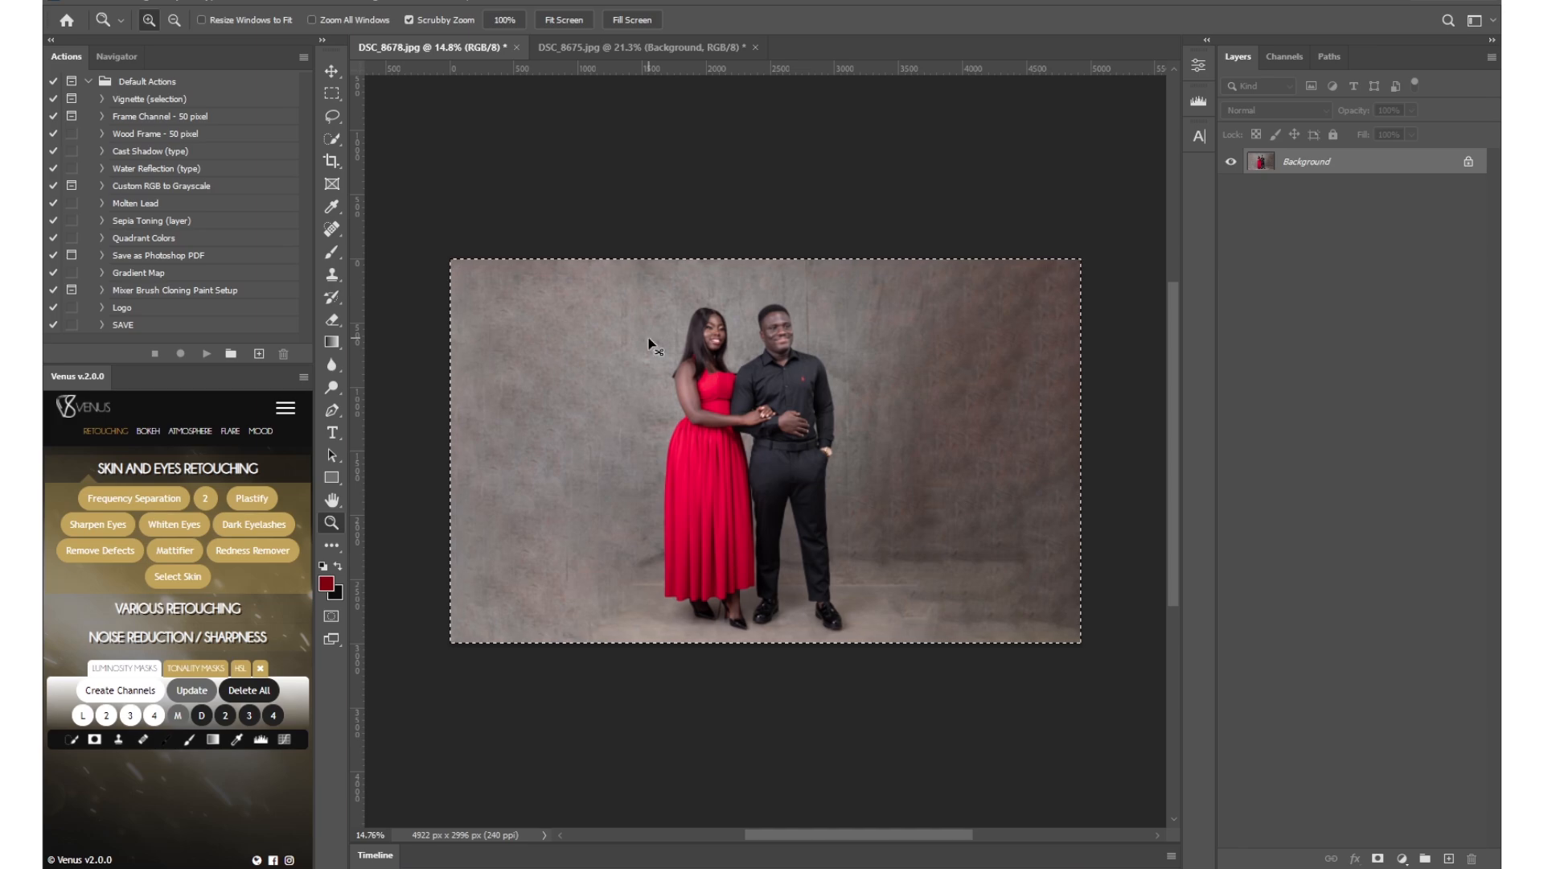
pyautogui.hotkey('ctrl', 'BackSpace')
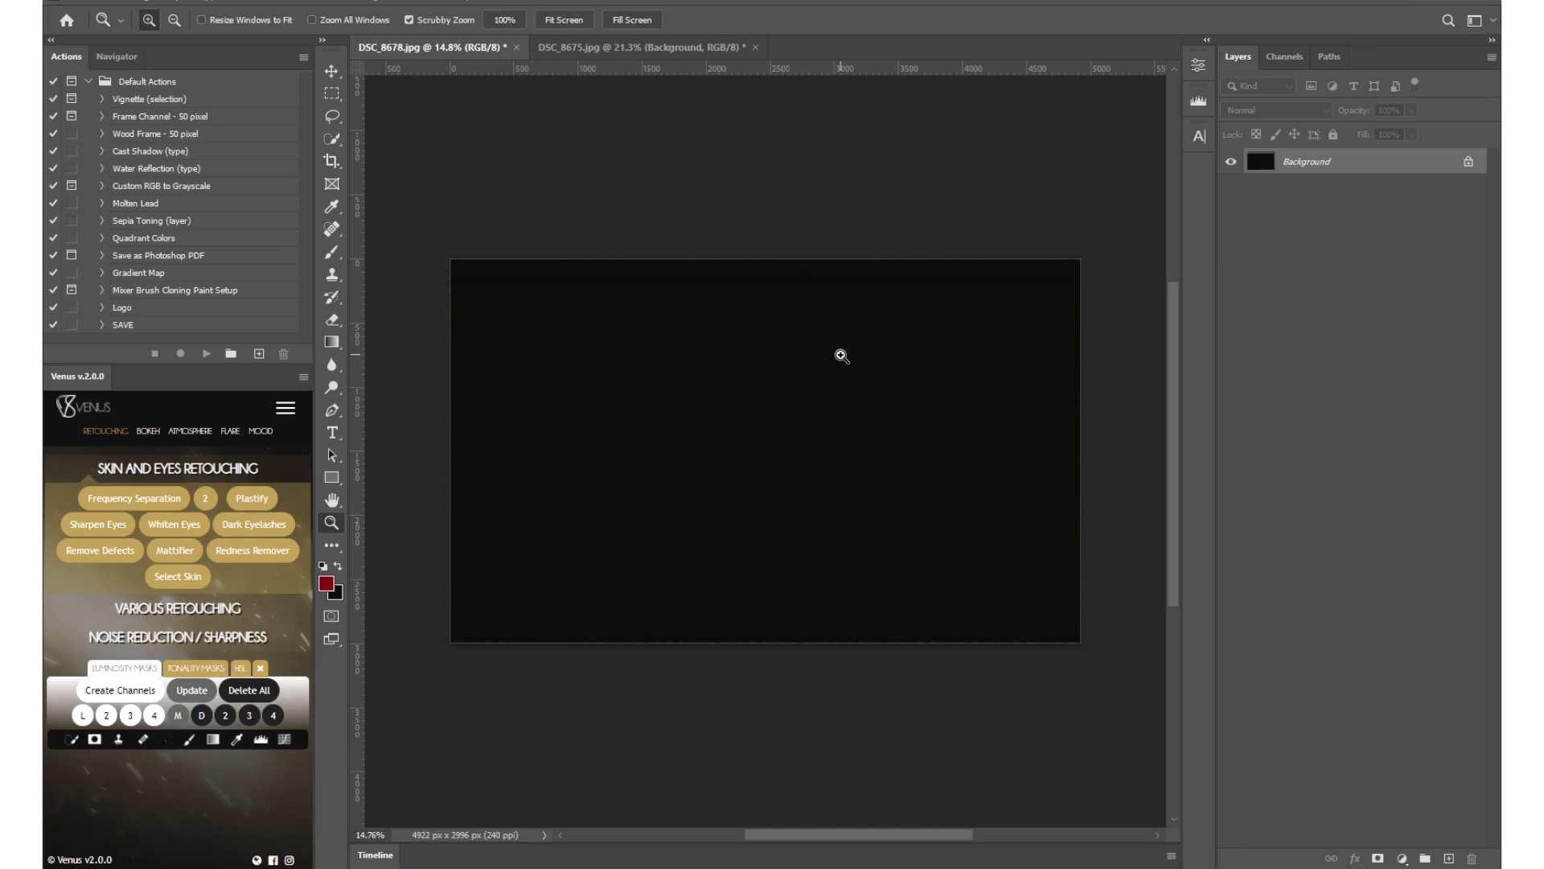
# Close DSC_8678 without saving and paste the couple photo above the Background layer in DSC_8675.
pyautogui.hotkey('ctrl', 'w')
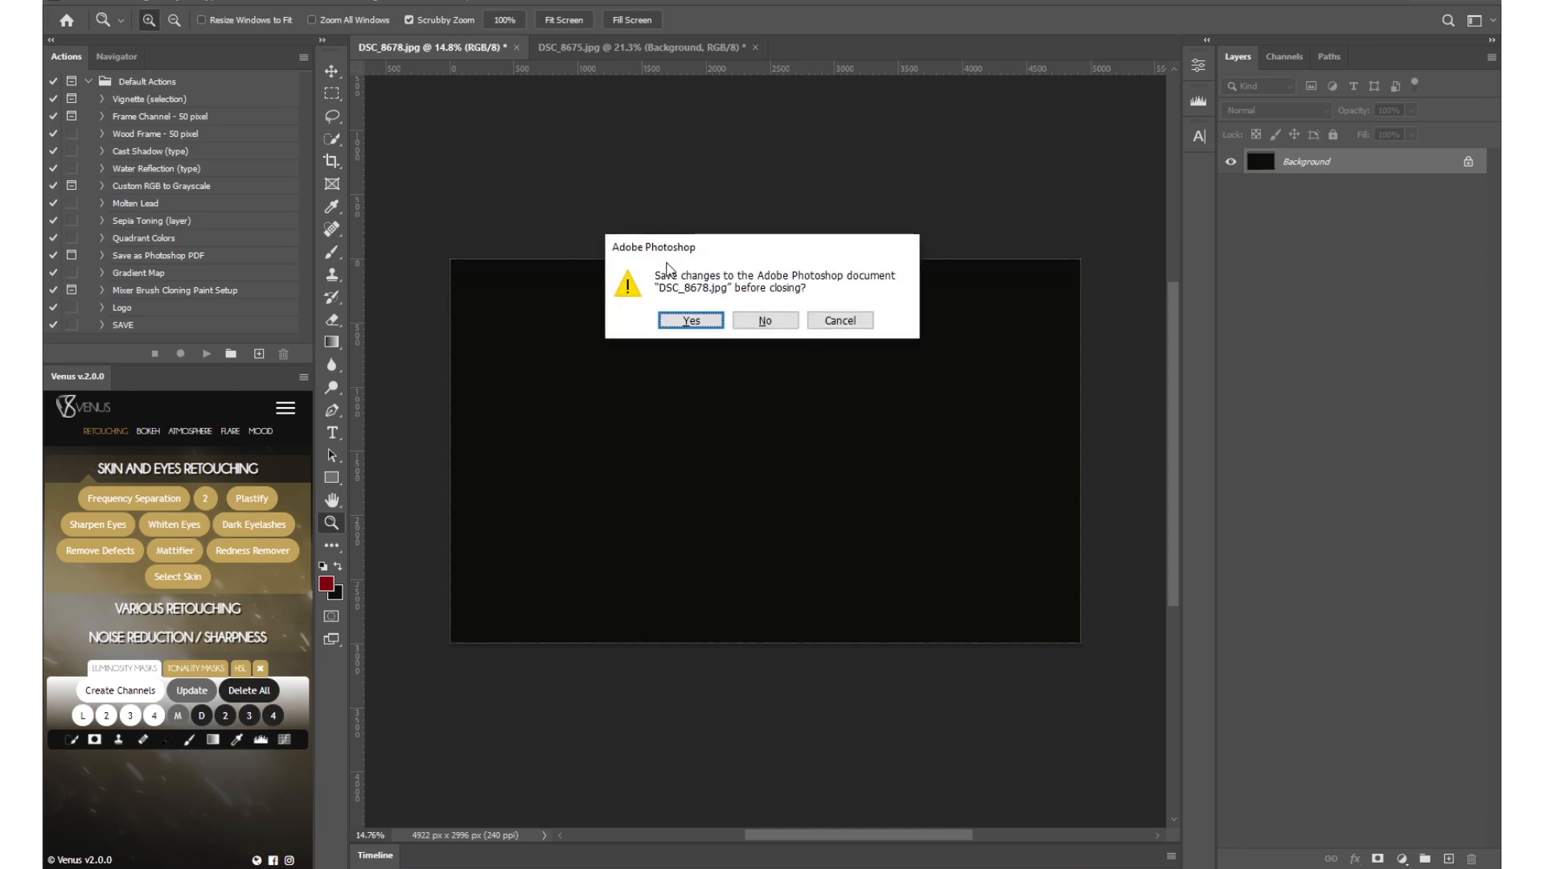
pyautogui.click(768, 321)
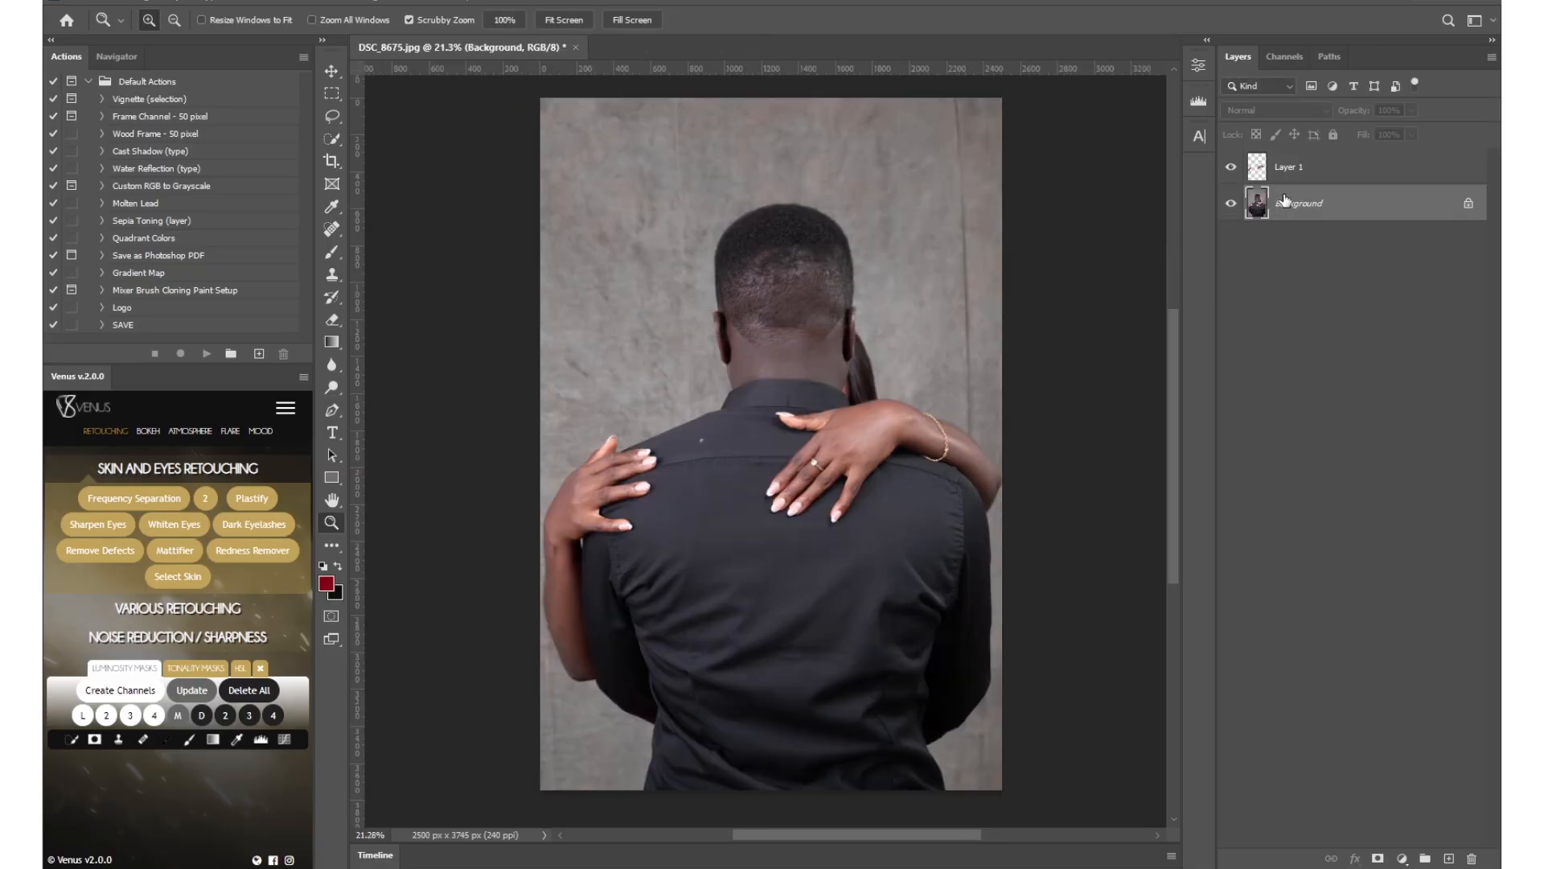
pyautogui.hotkey('ctrl', 'v')
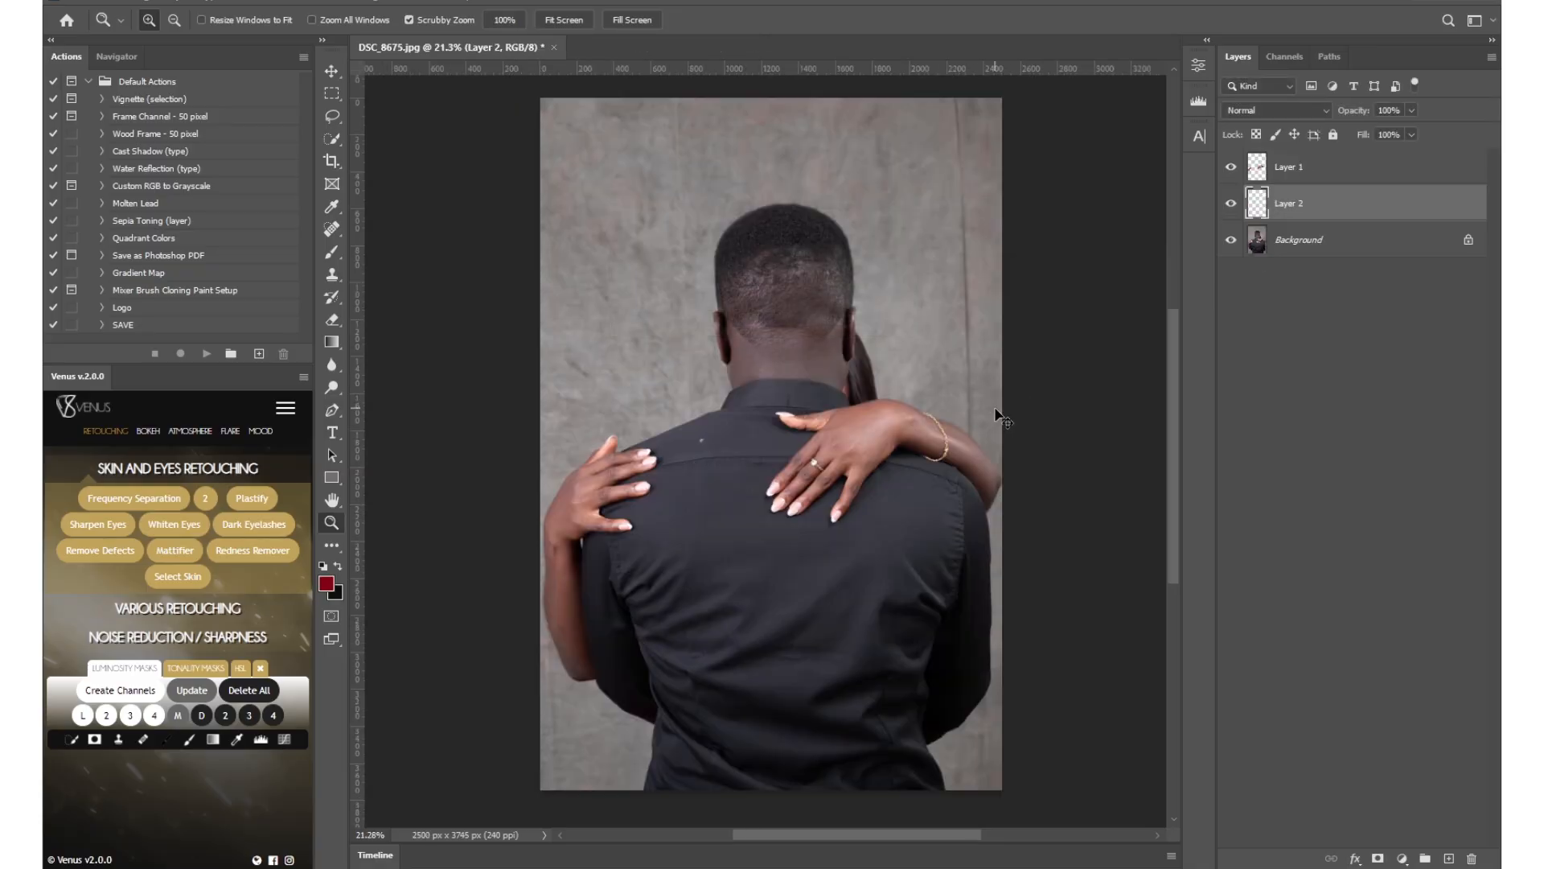
# Scale the pasted couple photo to about 53.72% and position it over the man's lower back, along the canvas's bottom edge.
pyautogui.press('v')
pyautogui.moveTo(997, 170); pyautogui.dragTo(800, 497)
pyautogui.moveTo(823, 643)
pyautogui.mouseDown()
pyautogui.moveTo(767, 542)
pyautogui.moveTo(814, 628)
pyautogui.moveTo(805, 649)
pyautogui.mouseUp()
pyautogui.moveTo(775, 500); pyautogui.dragTo(777, 444)
pyautogui.moveTo(811, 563); pyautogui.dragTo(814, 563)
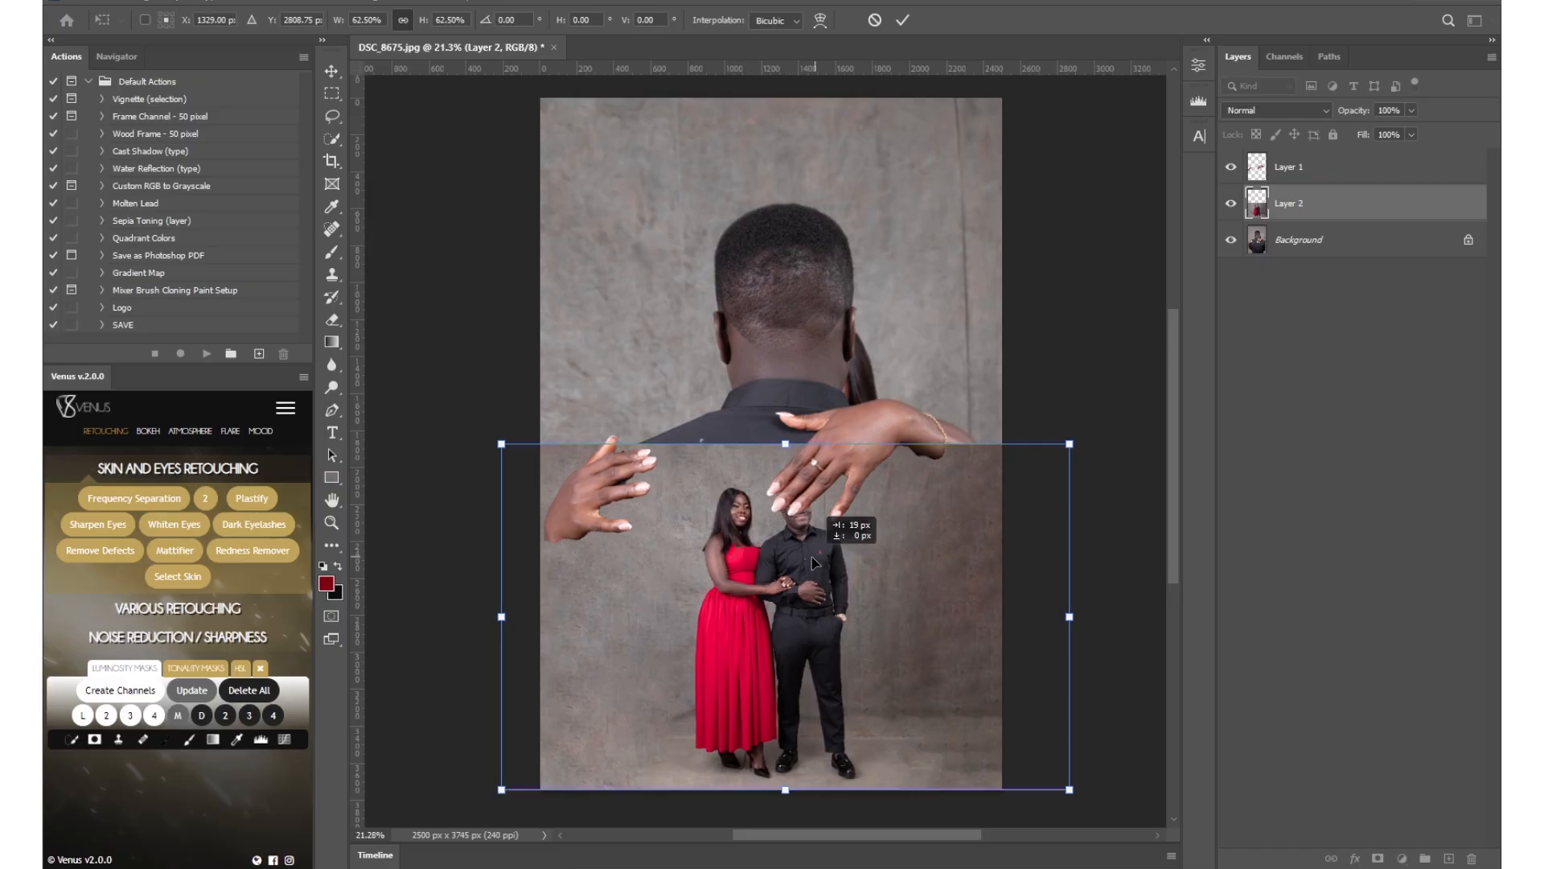
pyautogui.moveTo(787, 444); pyautogui.dragTo(782, 493)
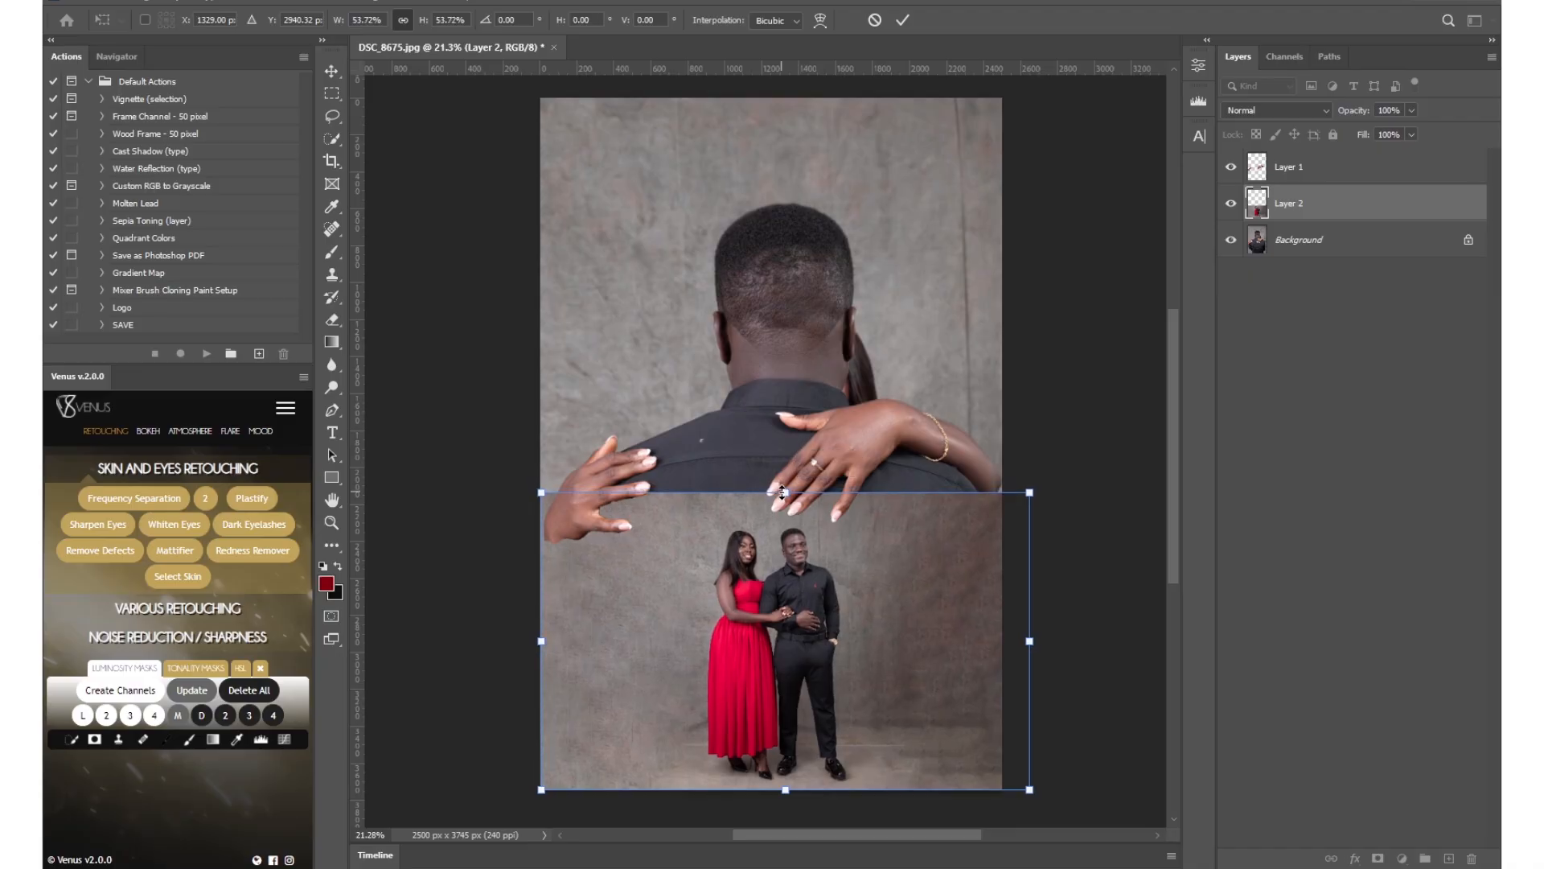
pyautogui.click(903, 21)
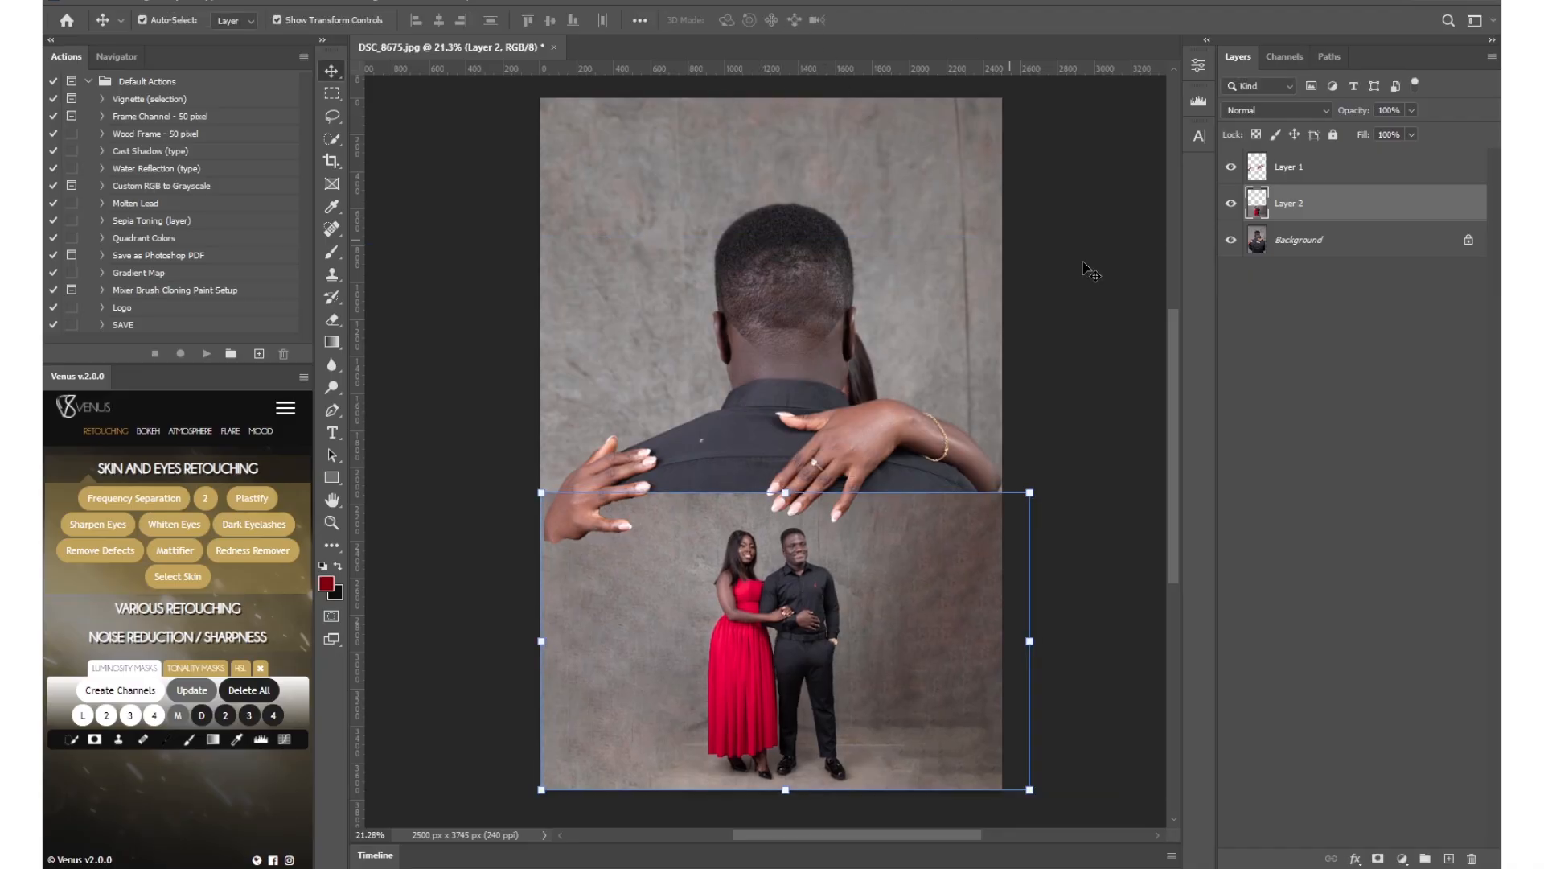
# Compare the image with and without Layer 2, and add a white layer mask to Layer 2.
pyautogui.moveTo(909, 374); pyautogui.dragTo(873, 367)
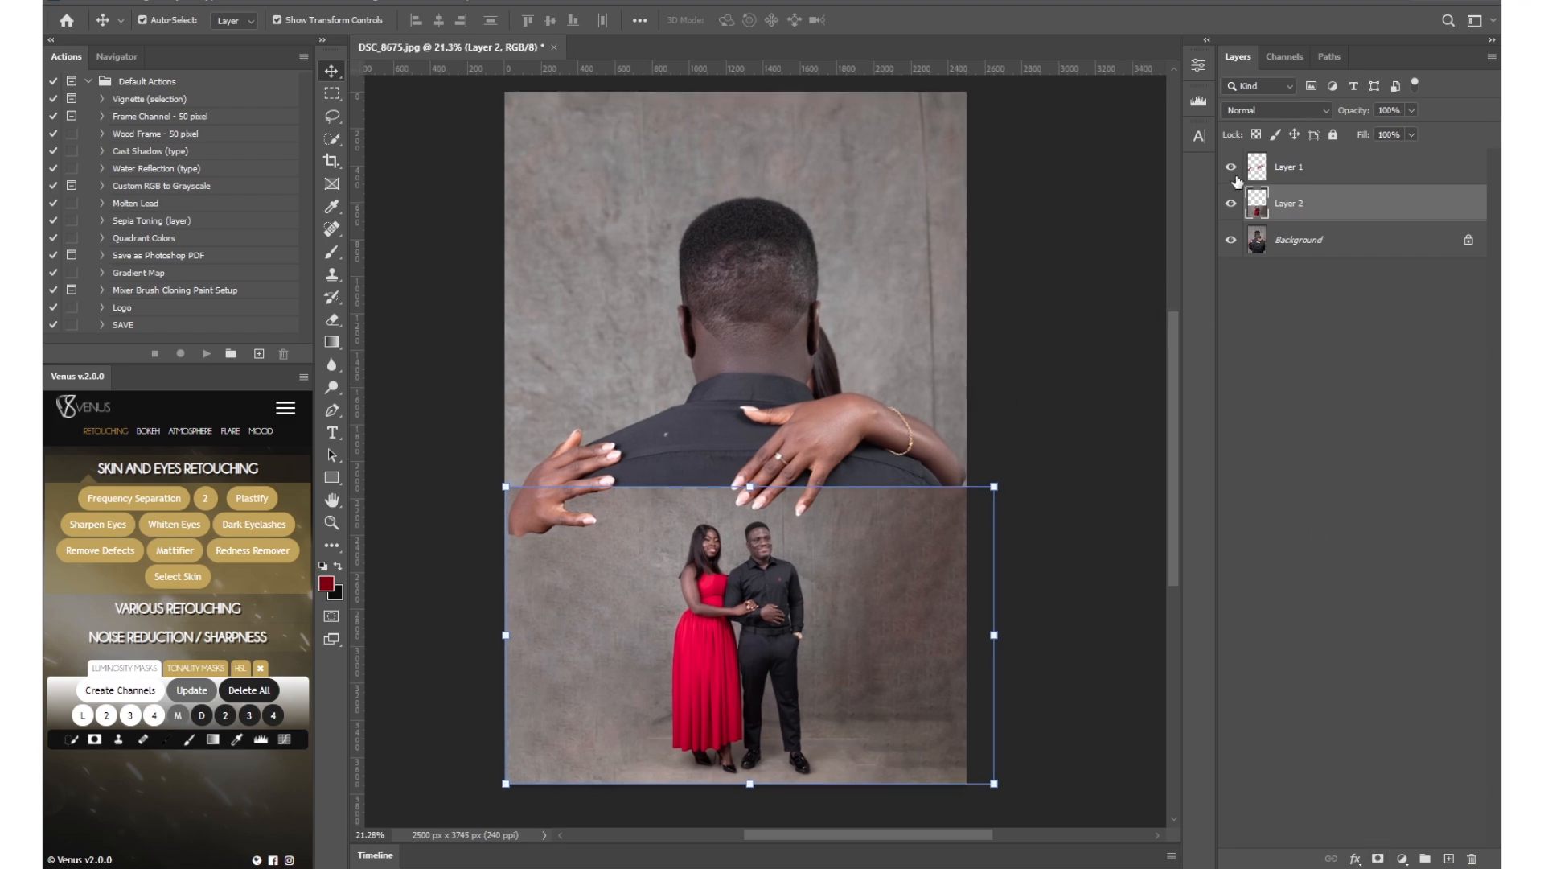
pyautogui.click(1232, 202)
pyautogui.click(1232, 202)
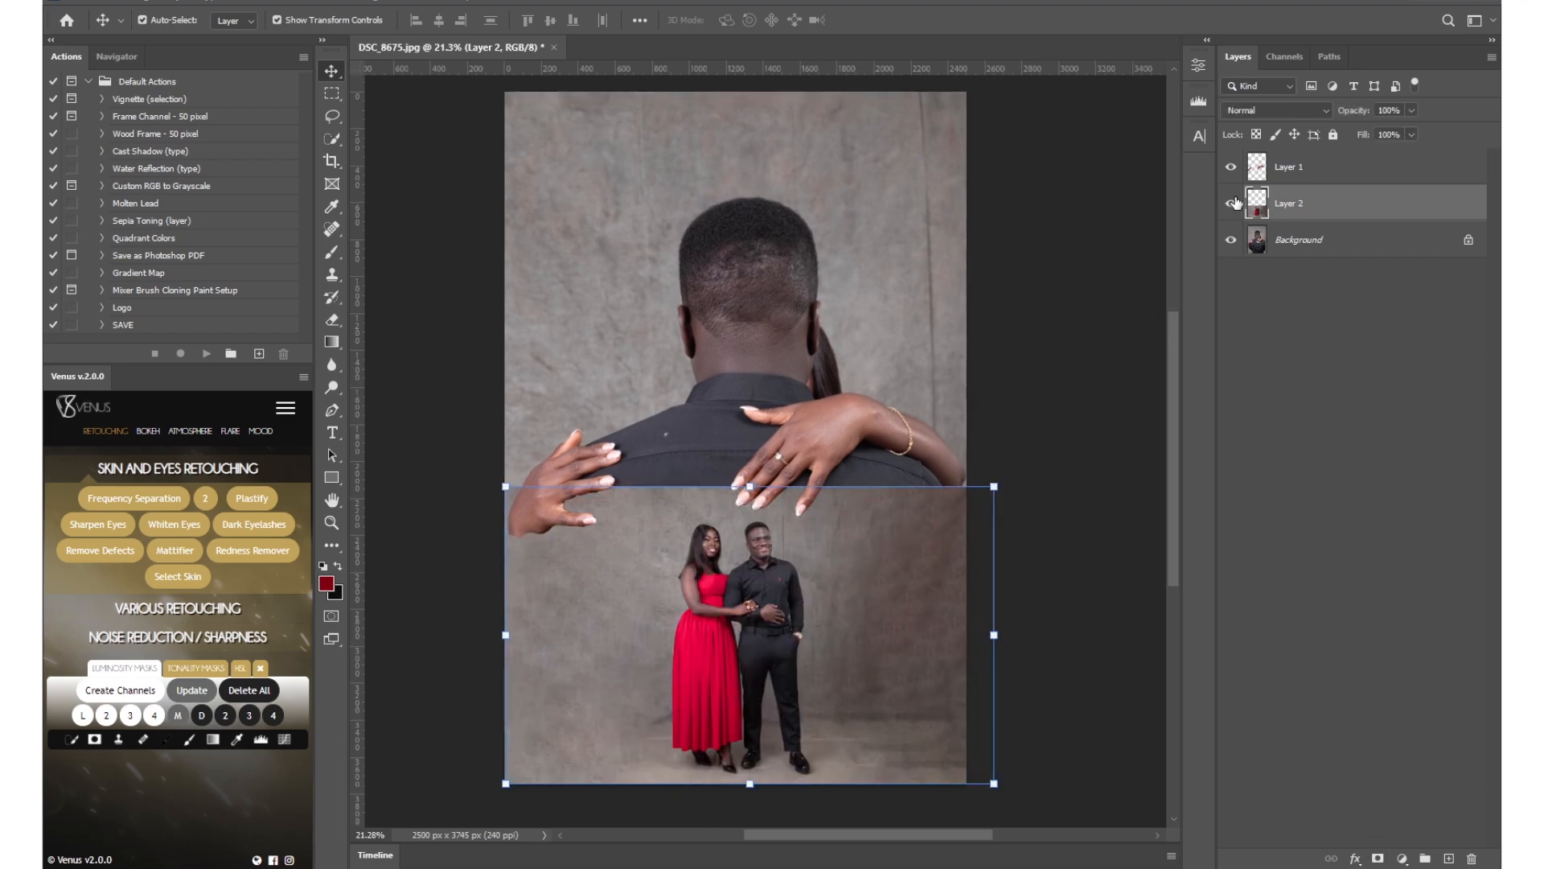
pyautogui.click(1377, 859)
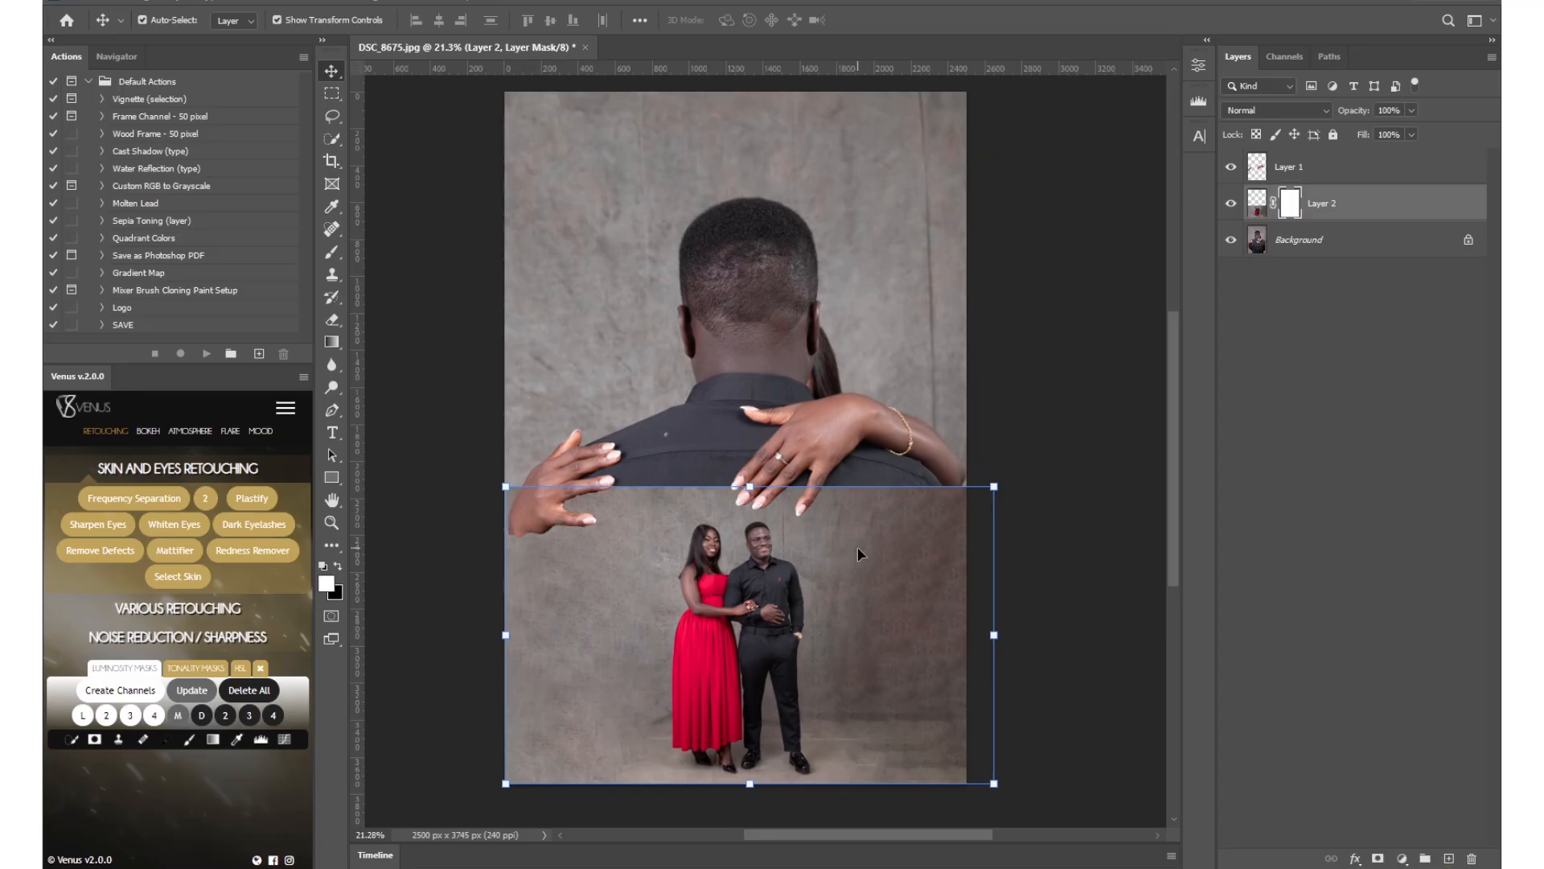
# Set up a soft brush at 1200 px size, 0% hardness and 50% opacity for painting on the Layer 2 mask.
pyautogui.press('b')
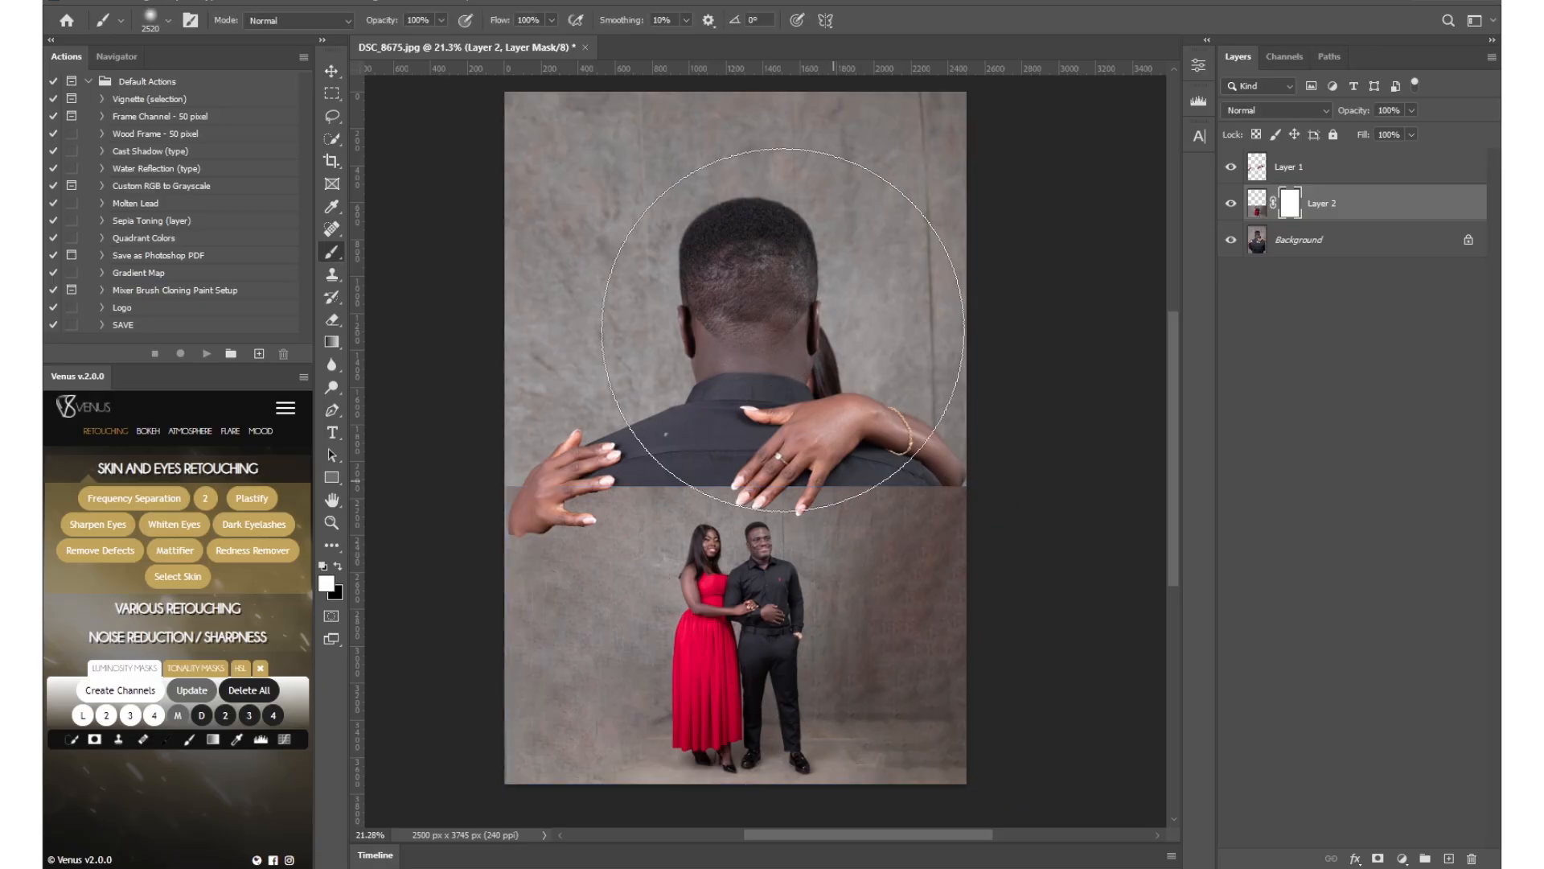
pyautogui.rightClick(328, 255)
pyautogui.click(423, 250)
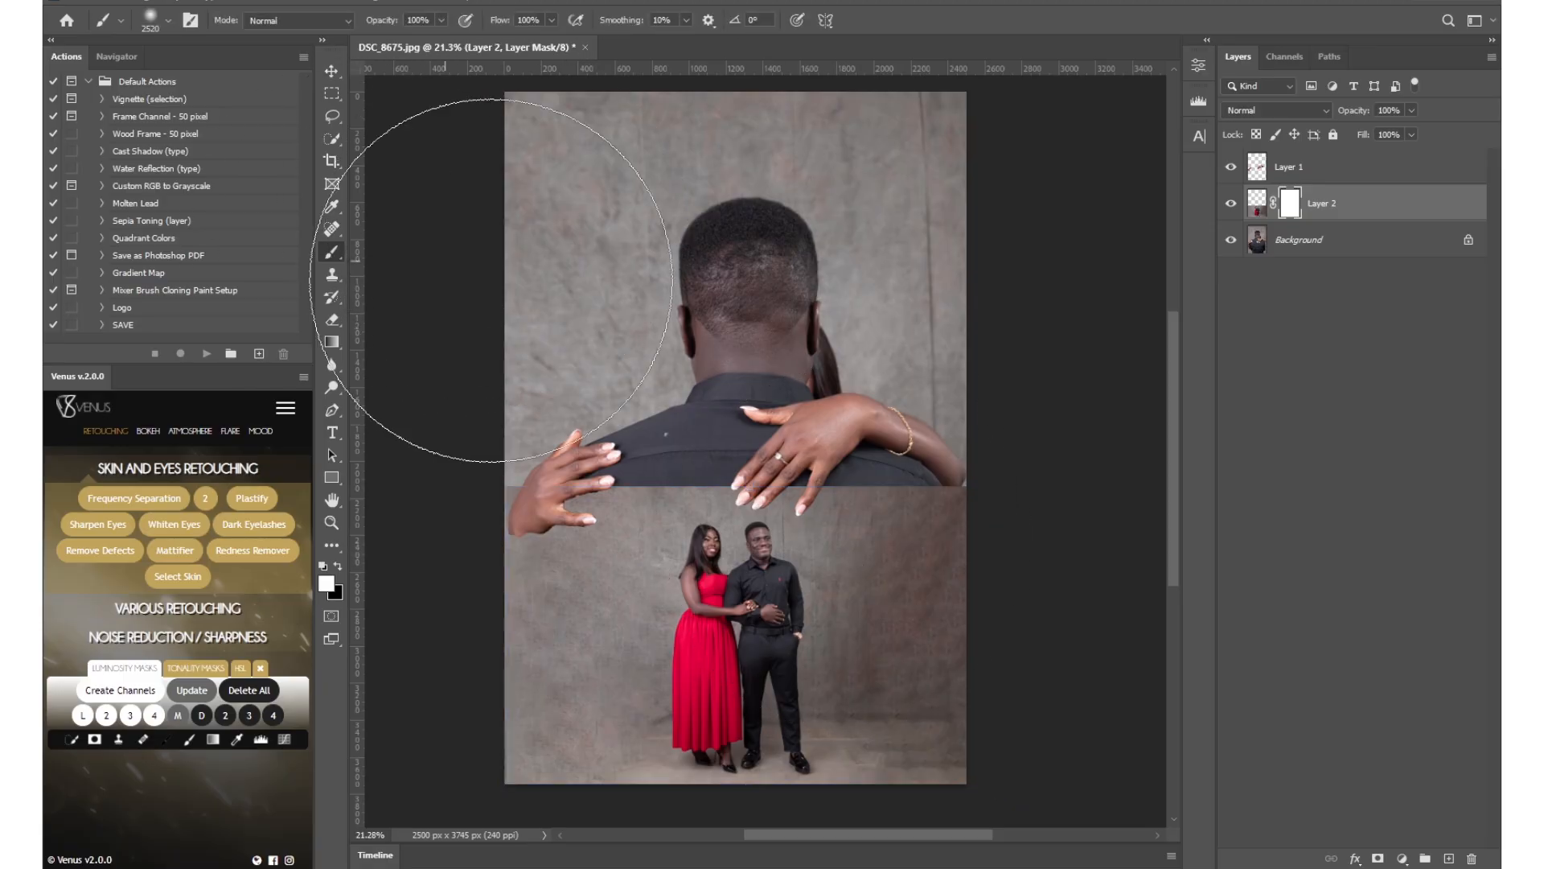
pyautogui.rightClick(771, 306)
pyautogui.moveTo(899, 350); pyautogui.dragTo(920, 350)
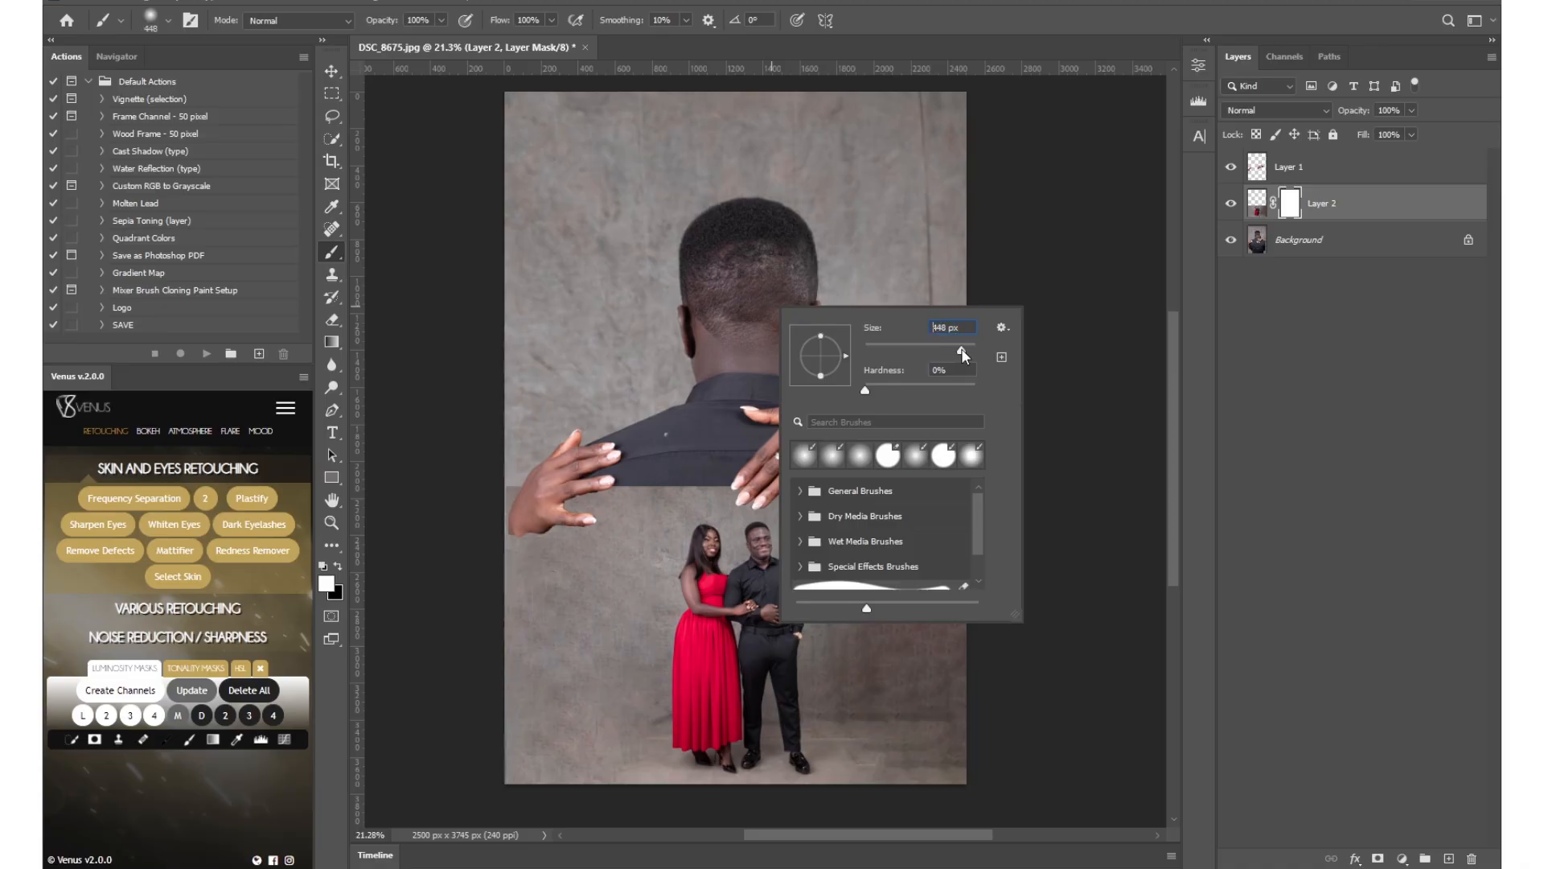
pyautogui.moveTo(968, 351); pyautogui.dragTo(973, 352)
pyautogui.click(602, 468)
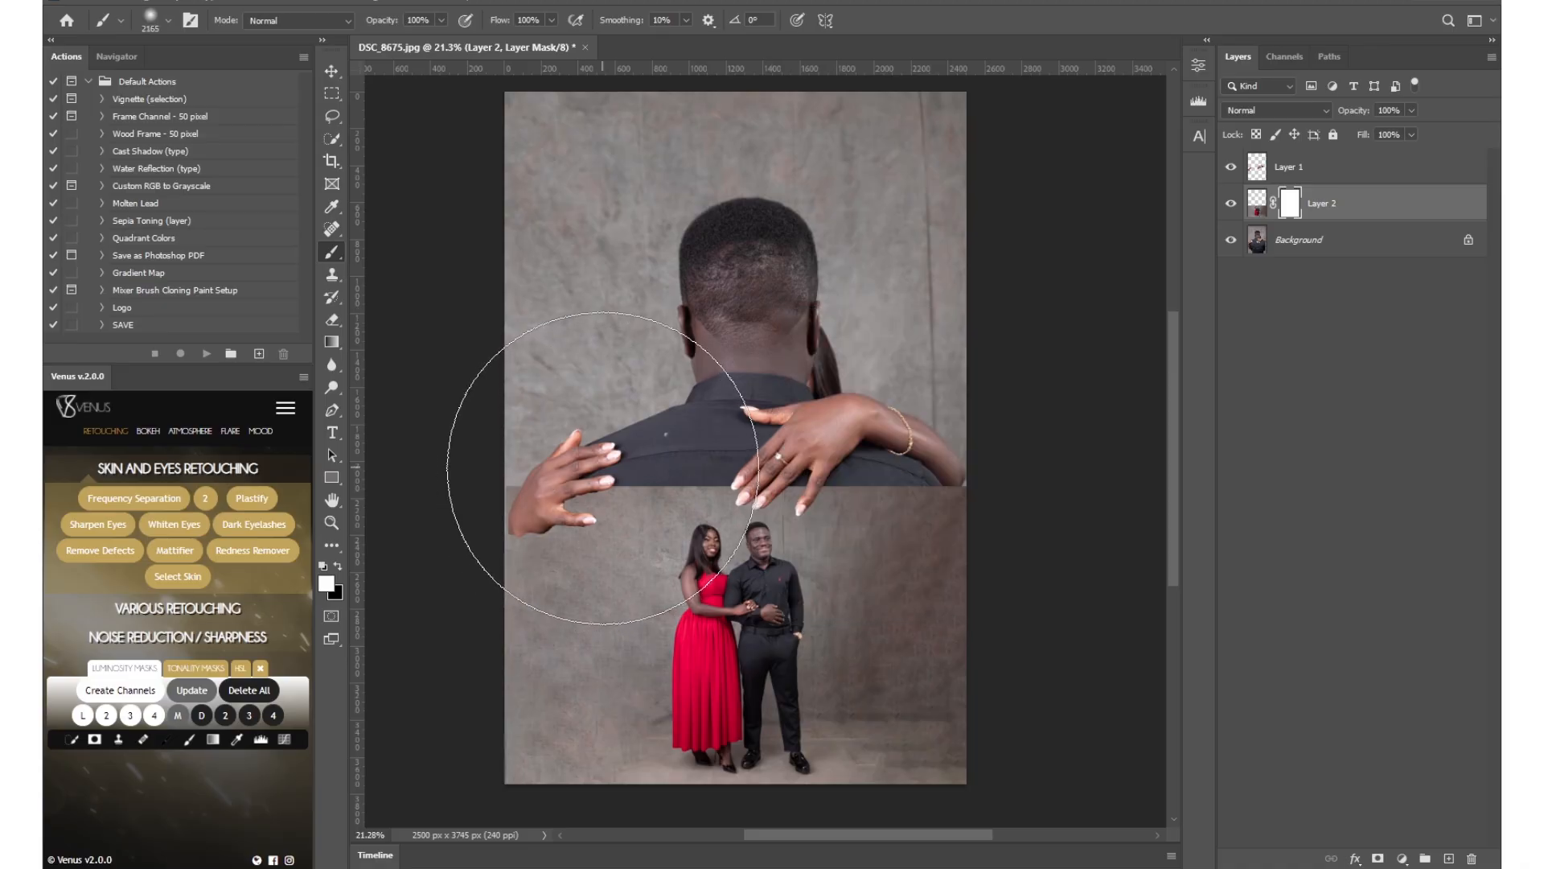
pyautogui.press('[')
pyautogui.press('[')
pyautogui.press('[')
pyautogui.press('[')
pyautogui.press('[')
pyautogui.press('[')
pyautogui.press('[')
pyautogui.press('[')
pyautogui.press('[')
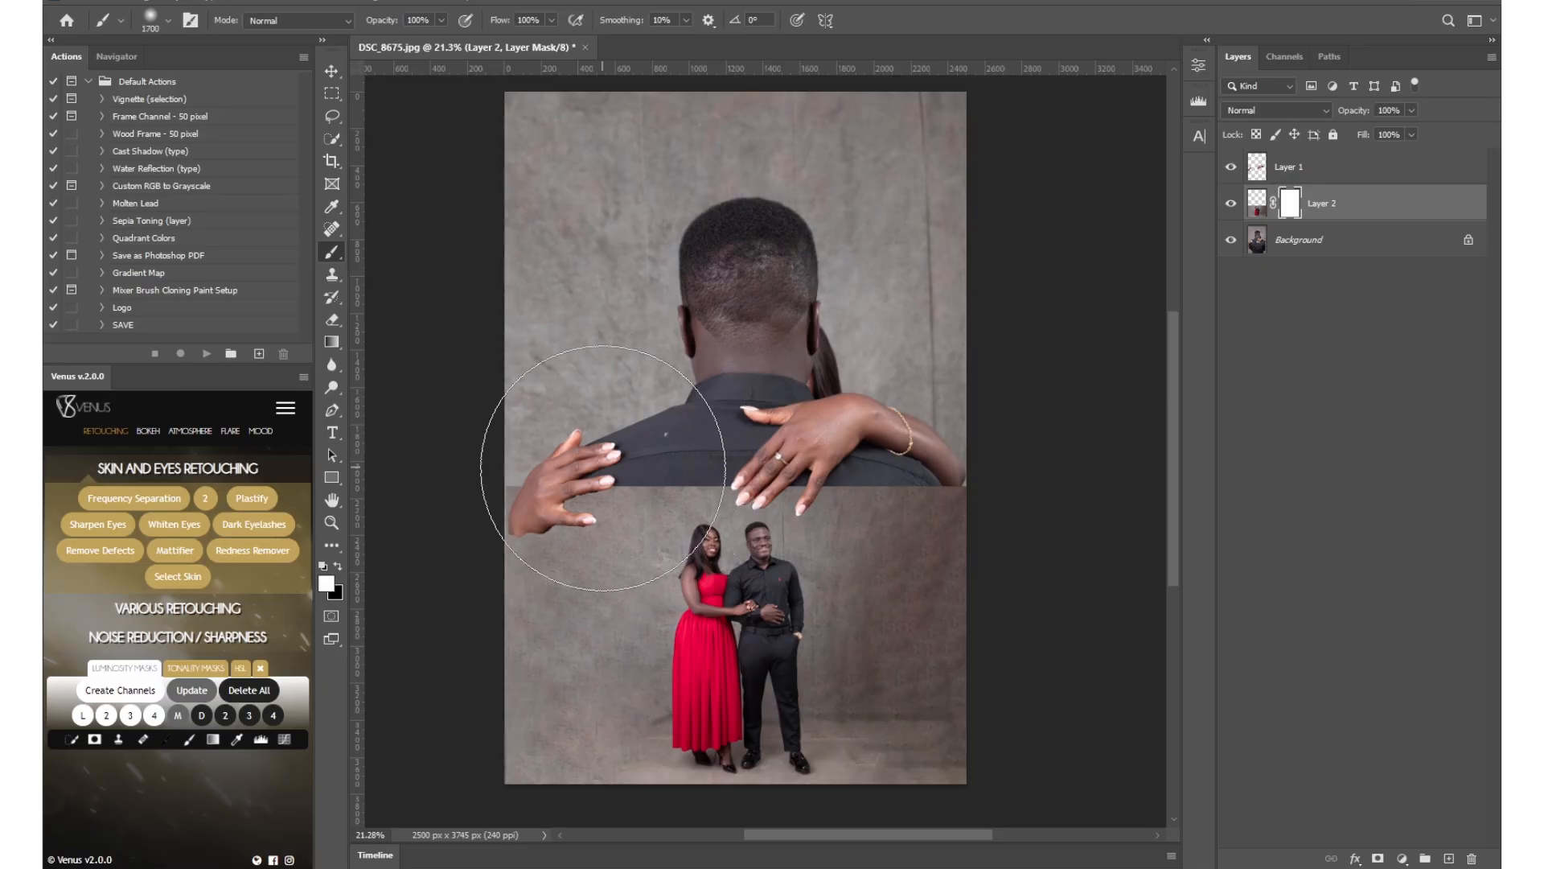
pyautogui.press('[')
pyautogui.write('50')
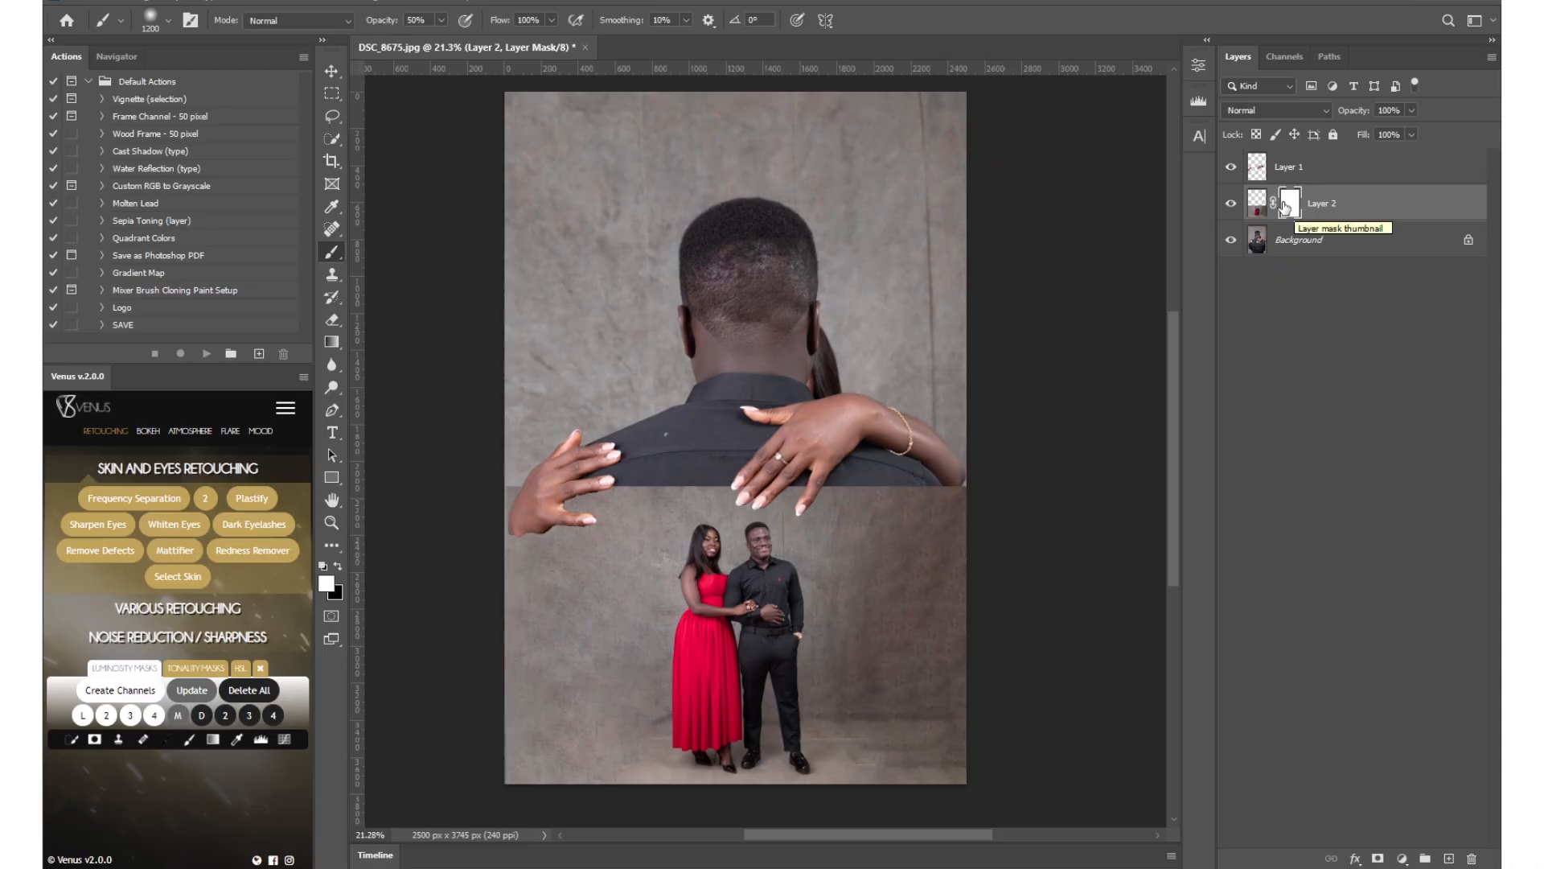
# Paint black on the Layer 2 mask around the couple to blend the photo's edges into the man's back, reducing the brush to 500 px.
pyautogui.click(338, 566)
pyautogui.moveTo(552, 442); pyautogui.dragTo(518, 569)
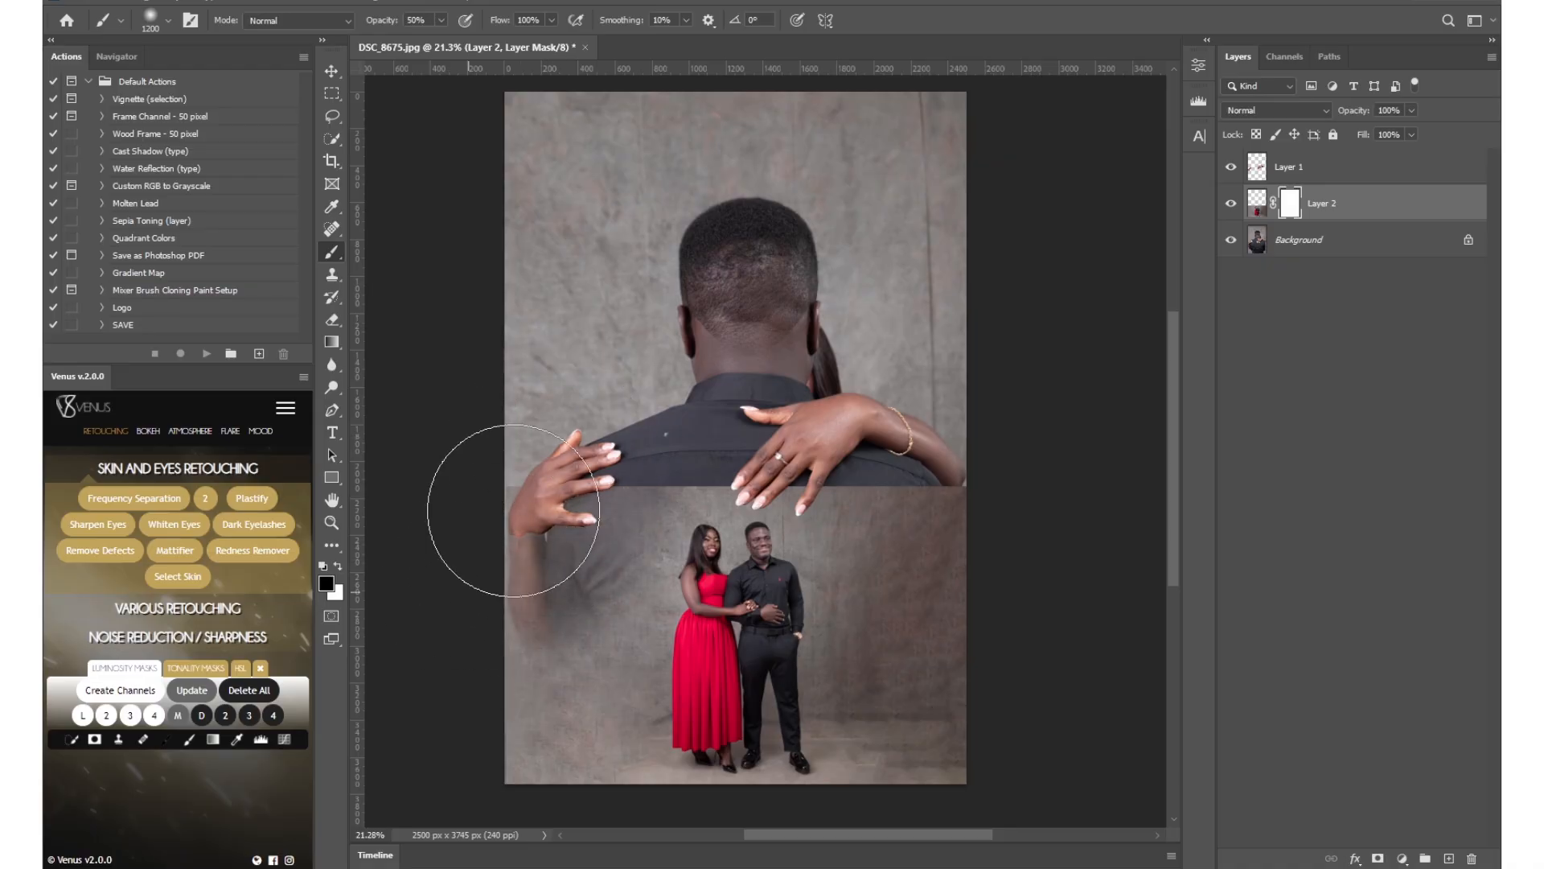
pyautogui.moveTo(554, 412)
pyautogui.mouseDown()
pyautogui.moveTo(519, 531)
pyautogui.moveTo(496, 553)
pyautogui.moveTo(511, 575)
pyautogui.moveTo(534, 482)
pyautogui.moveTo(501, 688)
pyautogui.moveTo(516, 780)
pyautogui.moveTo(491, 775)
pyautogui.moveTo(494, 804)
pyautogui.moveTo(522, 836)
pyautogui.mouseUp()
pyautogui.moveTo(1076, 437)
pyautogui.mouseDown()
pyautogui.moveTo(929, 394)
pyautogui.moveTo(1026, 554)
pyautogui.moveTo(1042, 620)
pyautogui.moveTo(977, 416)
pyautogui.moveTo(957, 429)
pyautogui.moveTo(995, 452)
pyautogui.moveTo(989, 490)
pyautogui.moveTo(1020, 574)
pyautogui.moveTo(1019, 554)
pyautogui.moveTo(1000, 717)
pyautogui.moveTo(980, 744)
pyautogui.moveTo(1004, 712)
pyautogui.moveTo(950, 423)
pyautogui.moveTo(984, 590)
pyautogui.moveTo(998, 502)
pyautogui.moveTo(975, 441)
pyautogui.moveTo(1006, 543)
pyautogui.mouseUp()
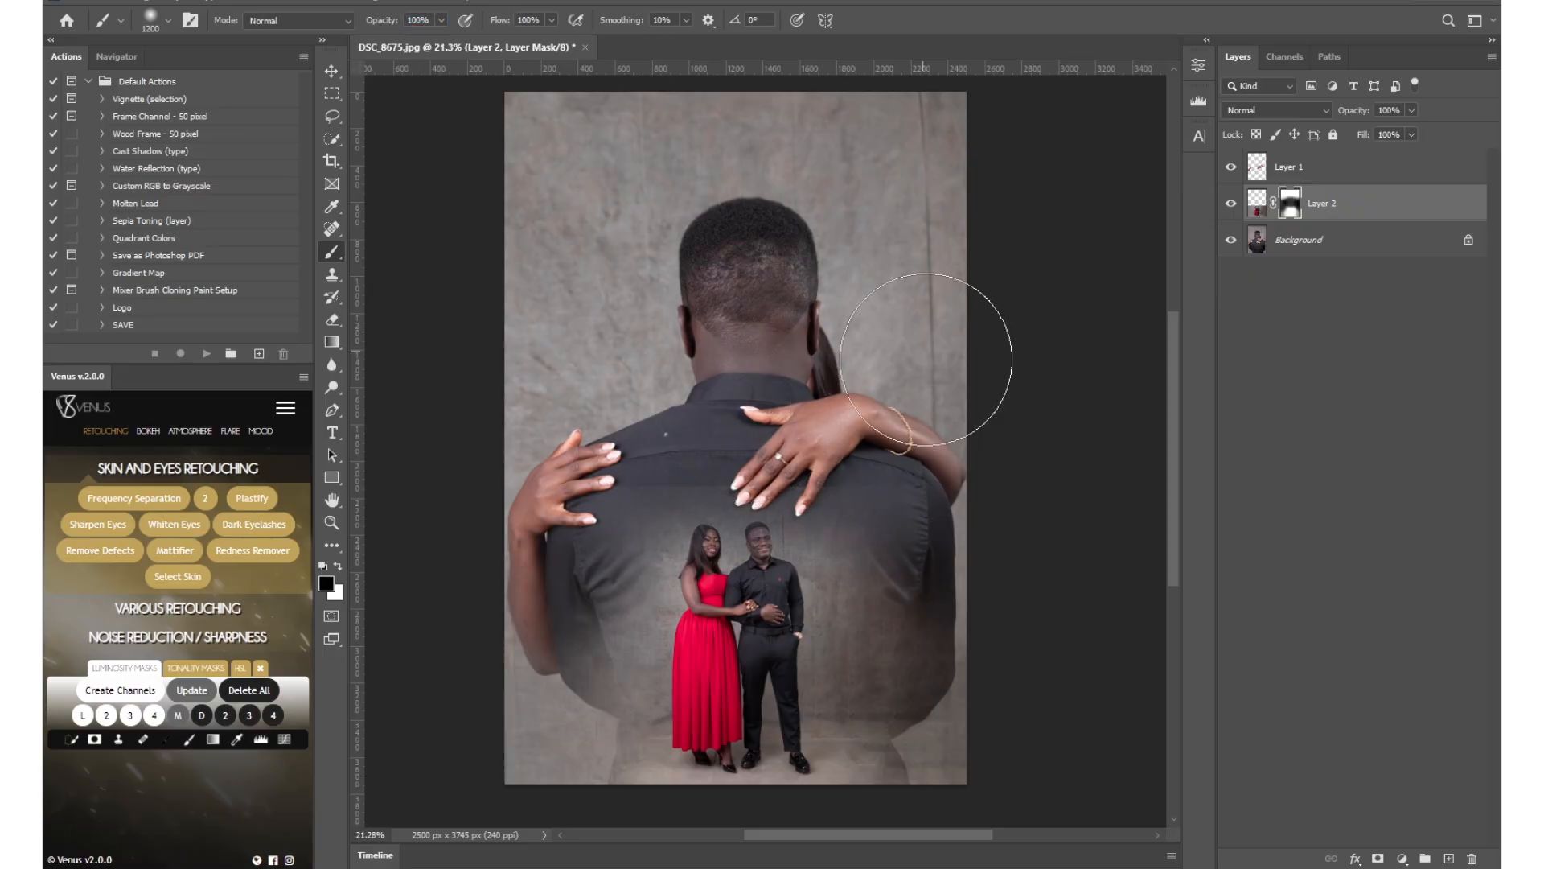
pyautogui.press('[')
pyautogui.press('[')
pyautogui.press('[')
pyautogui.press('[')
pyautogui.press('[')
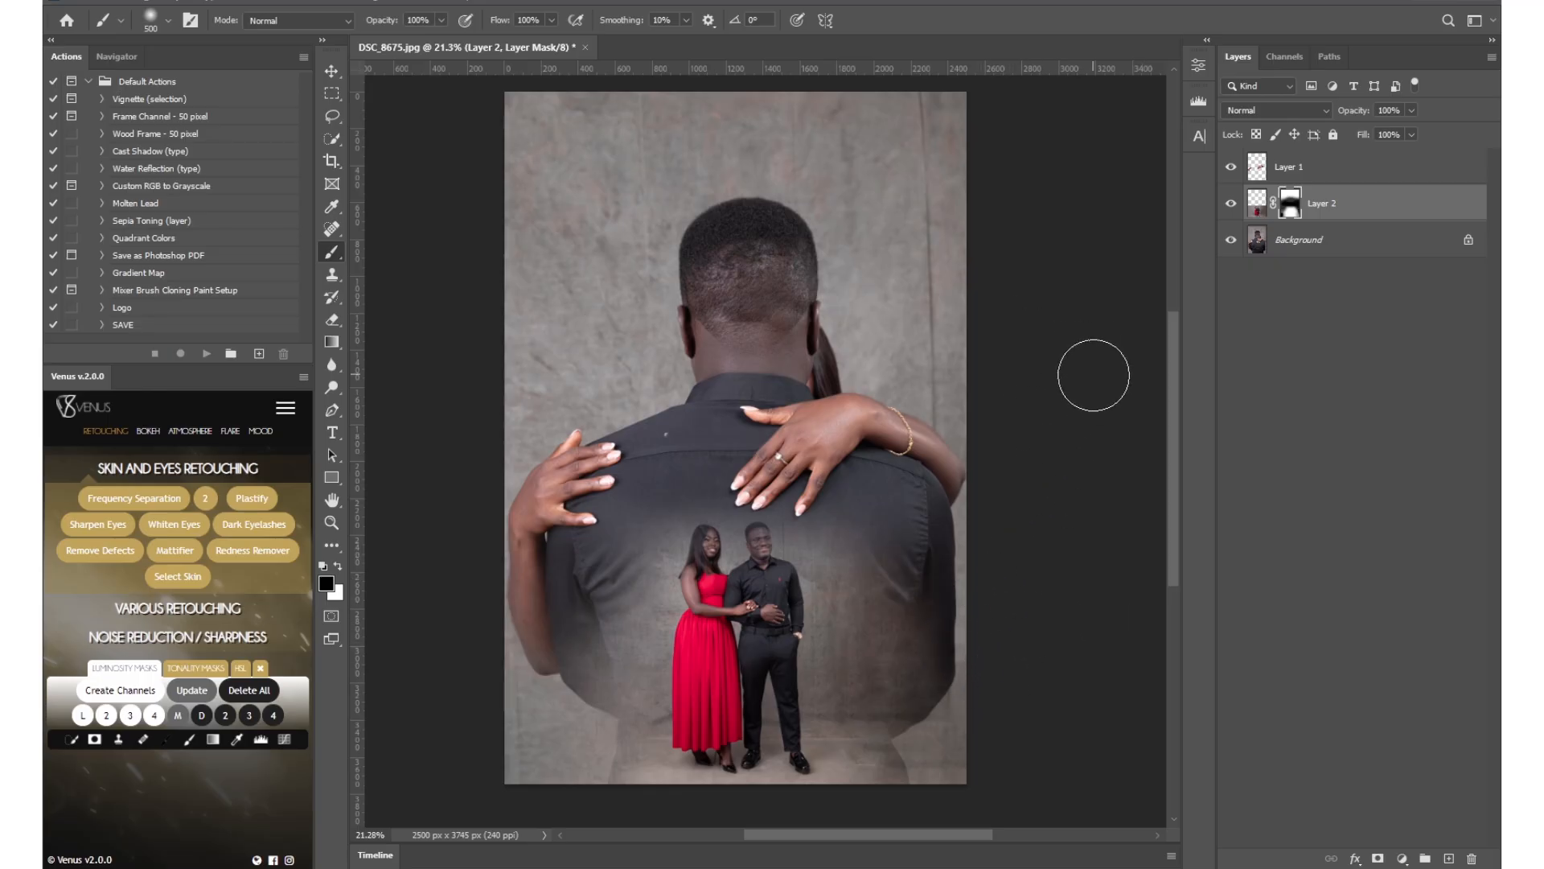
# Unlock the Background layer and enlarge it together with the hands on Layer 1 so the man fills more of the canvas.
pyautogui.click(1468, 239)
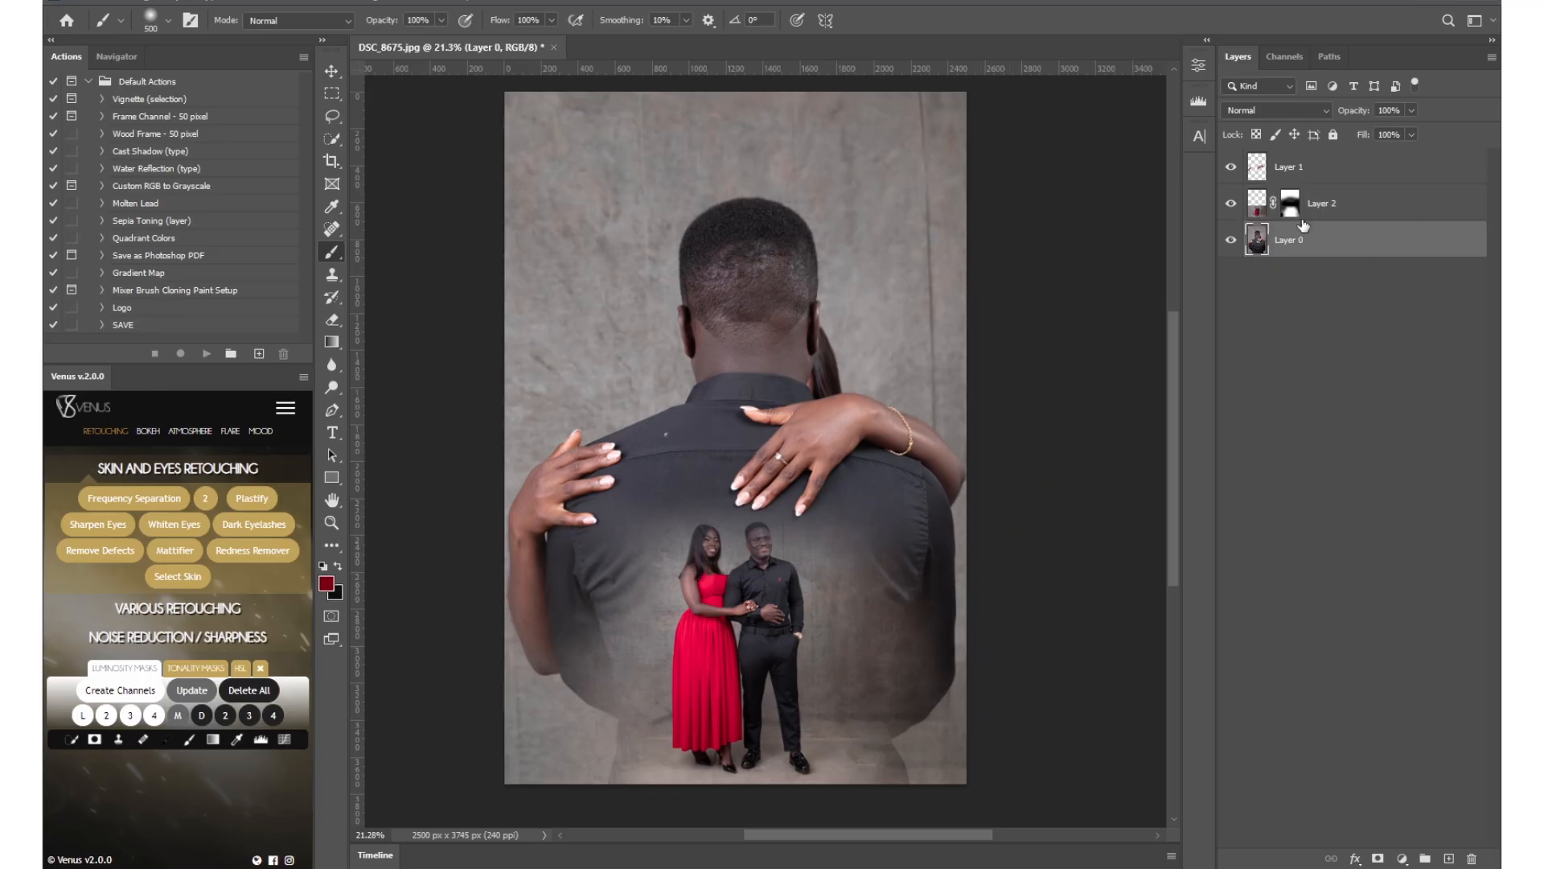
pyautogui.keyDown('ctrl'); pyautogui.click(1320, 172); pyautogui.keyUp('ctrl')
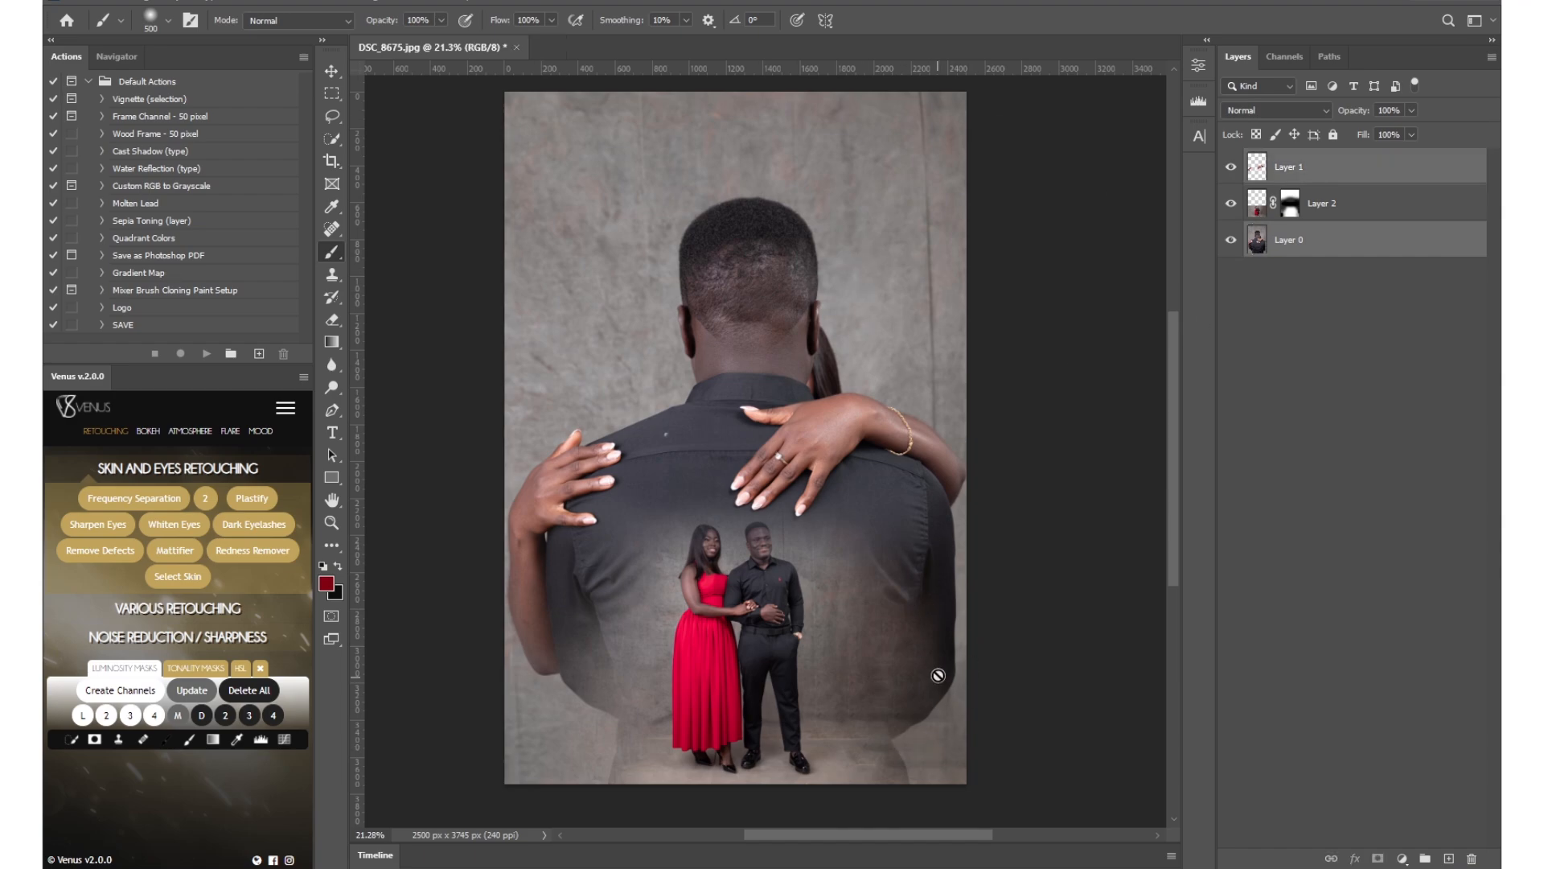
pyautogui.press('v')
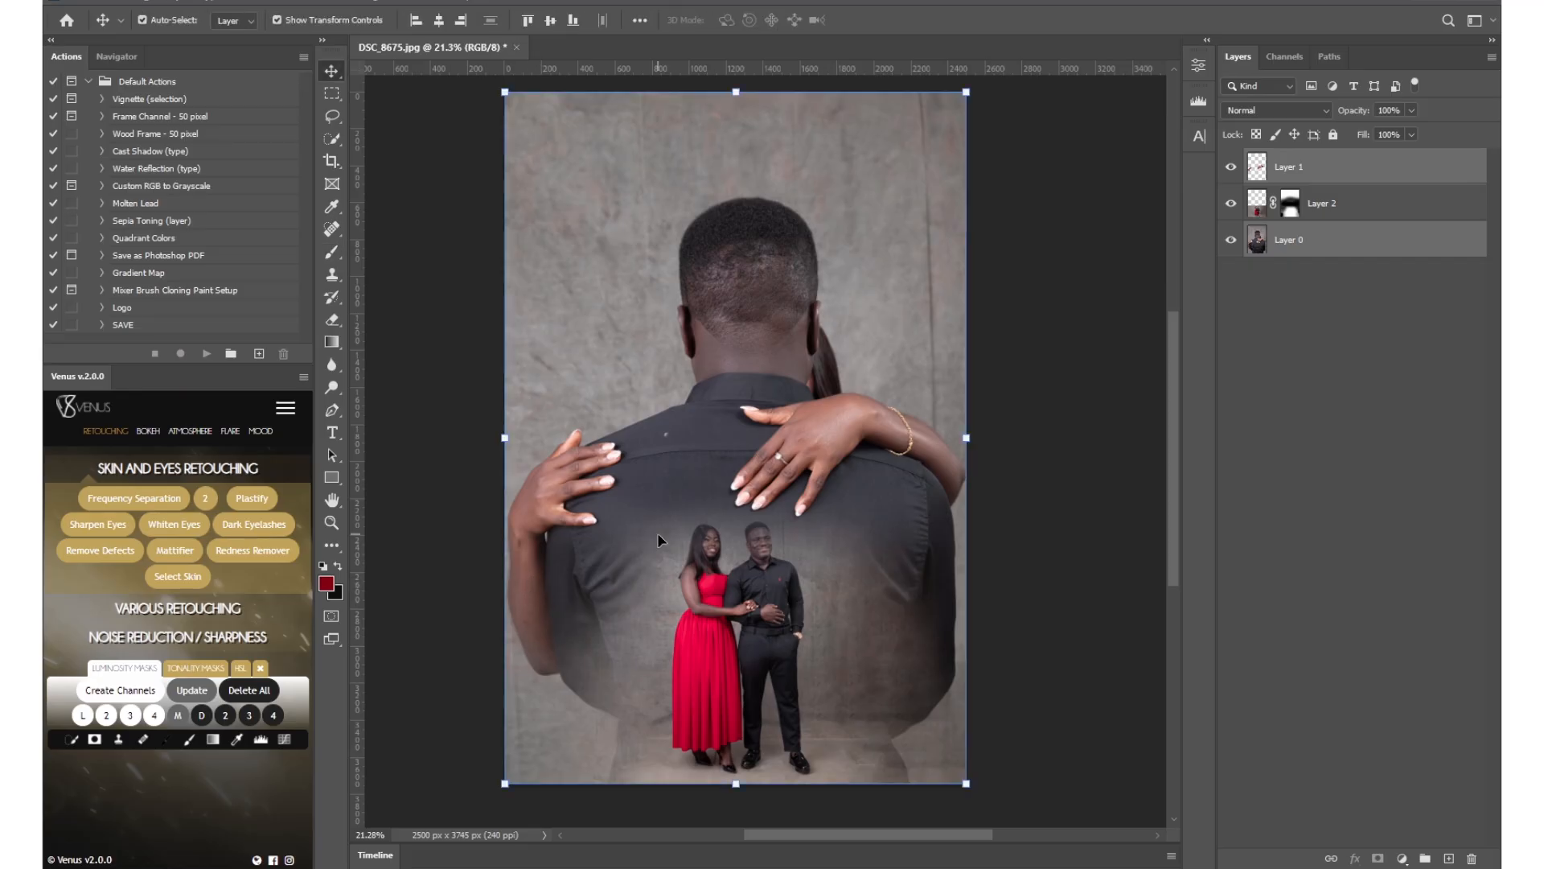
pyautogui.moveTo(496, 438); pyautogui.dragTo(469, 435)
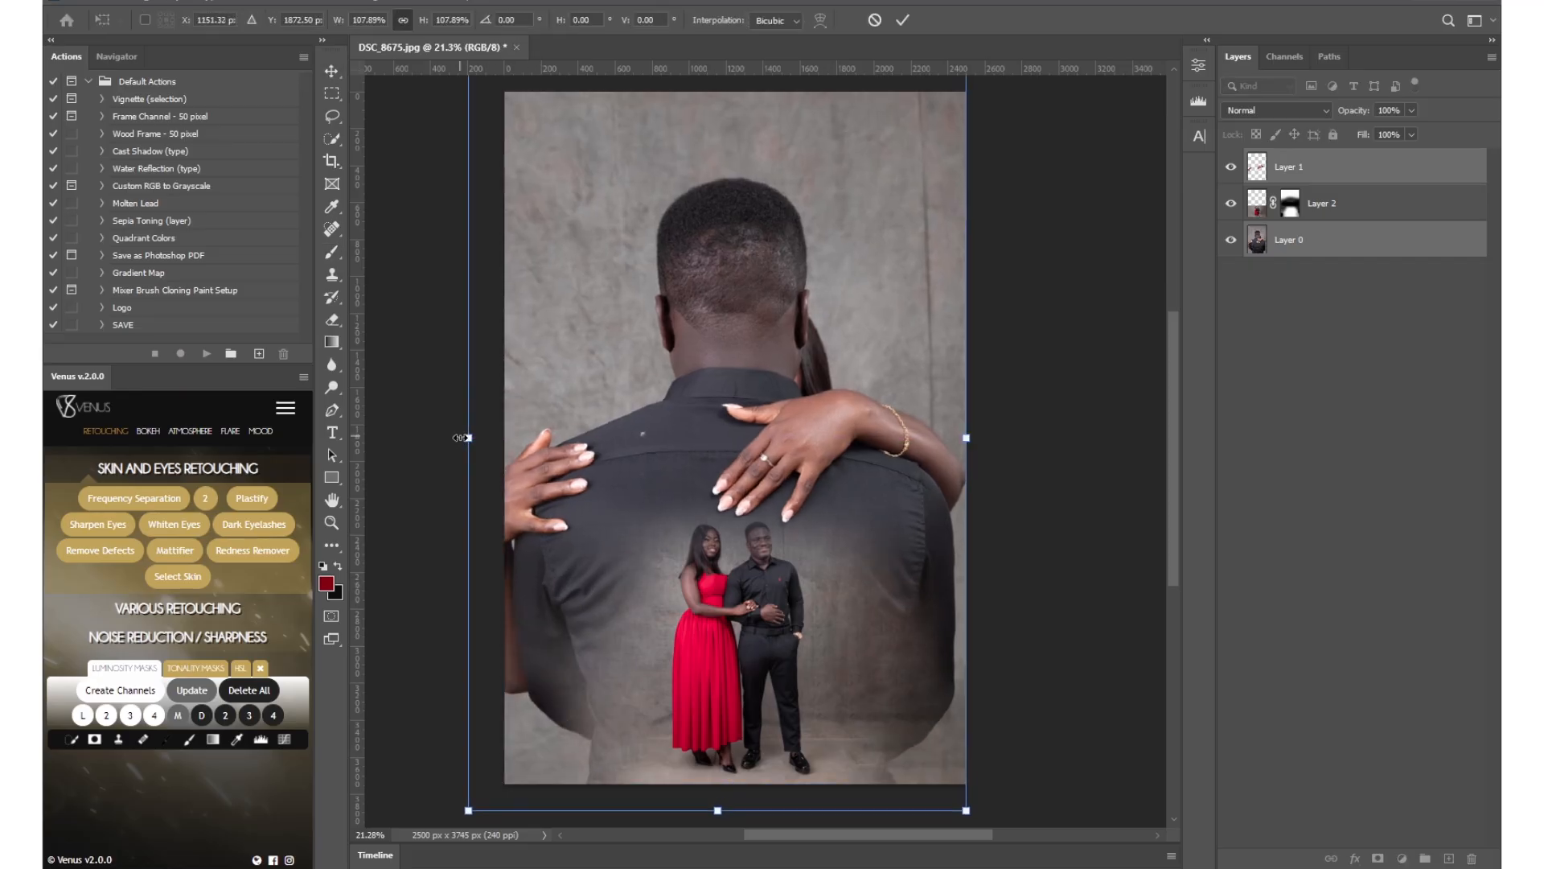
pyautogui.press('Return')
# Paint black on the Layer 2 mask along the outer edges of the man's back, enlarging the brush to 700 px.
pyautogui.click(1291, 211)
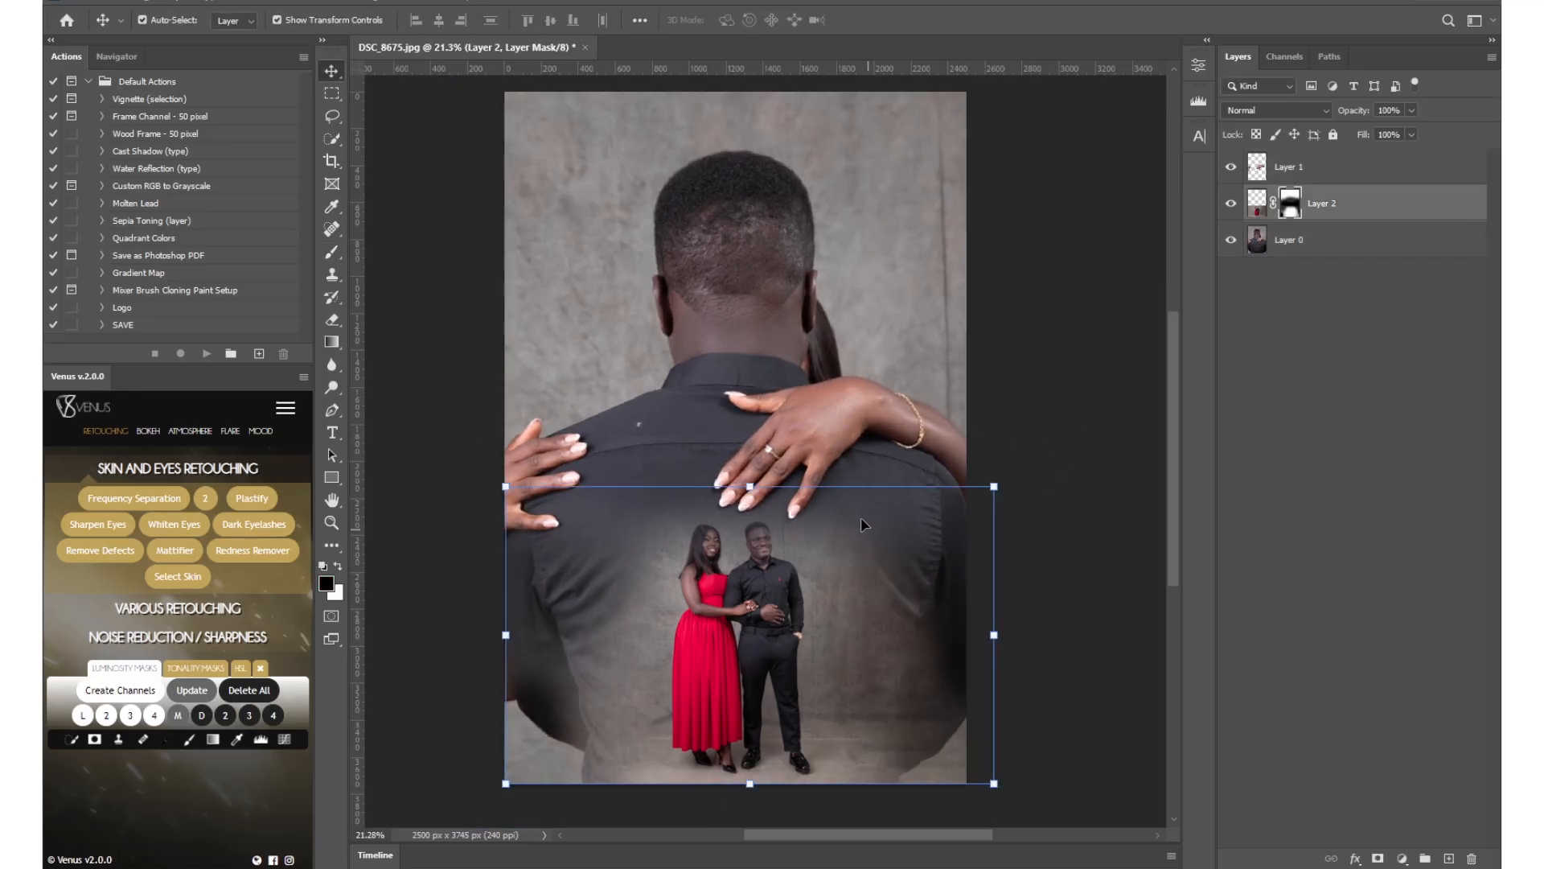
pyautogui.press('b')
pyautogui.moveTo(862, 552)
pyautogui.mouseDown()
pyautogui.moveTo(934, 683)
pyautogui.moveTo(963, 709)
pyautogui.moveTo(969, 692)
pyautogui.moveTo(959, 729)
pyautogui.moveTo(949, 609)
pyautogui.moveTo(968, 615)
pyautogui.moveTo(972, 803)
pyautogui.mouseUp()
pyautogui.press(']')
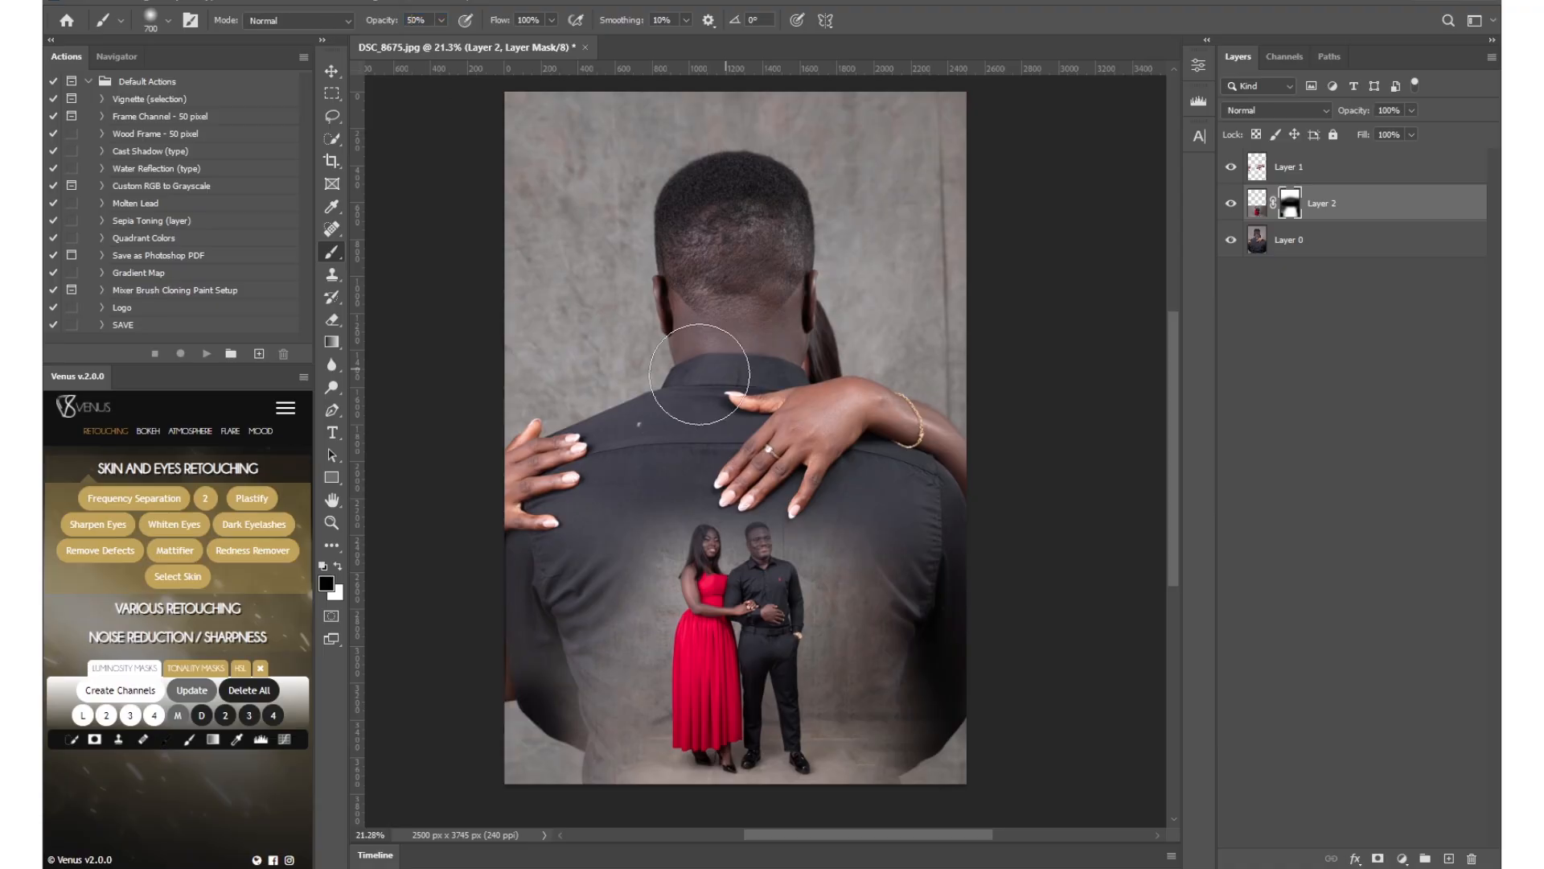
pyautogui.click(1307, 479)
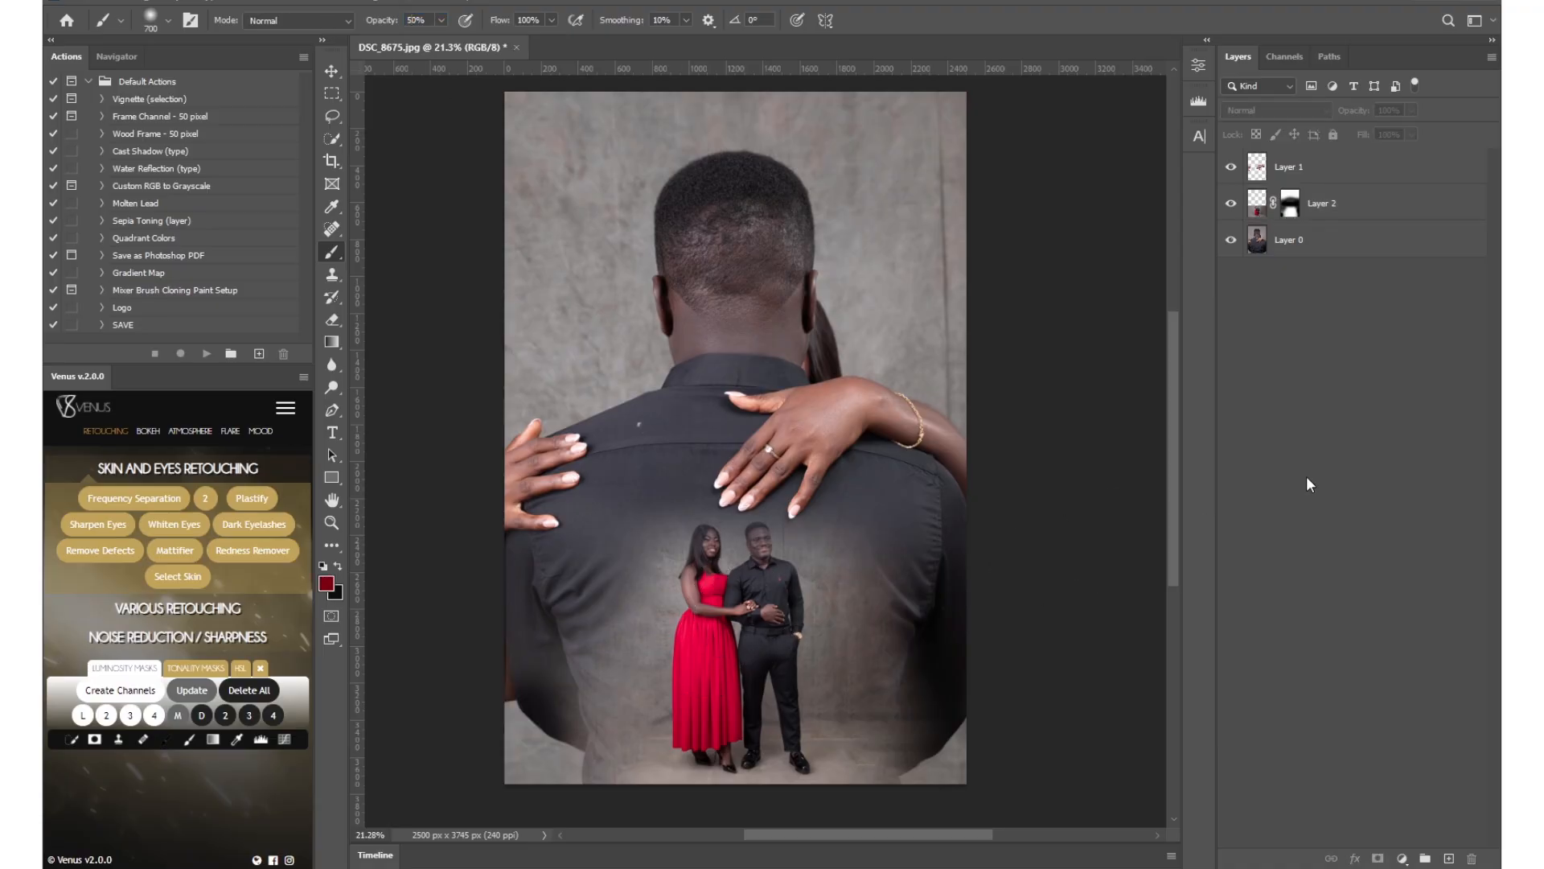
# Paint white on the Layer 2 mask over the couple's faces and upper bodies to bring them back.
pyautogui.click(1291, 210)
pyautogui.press('x')
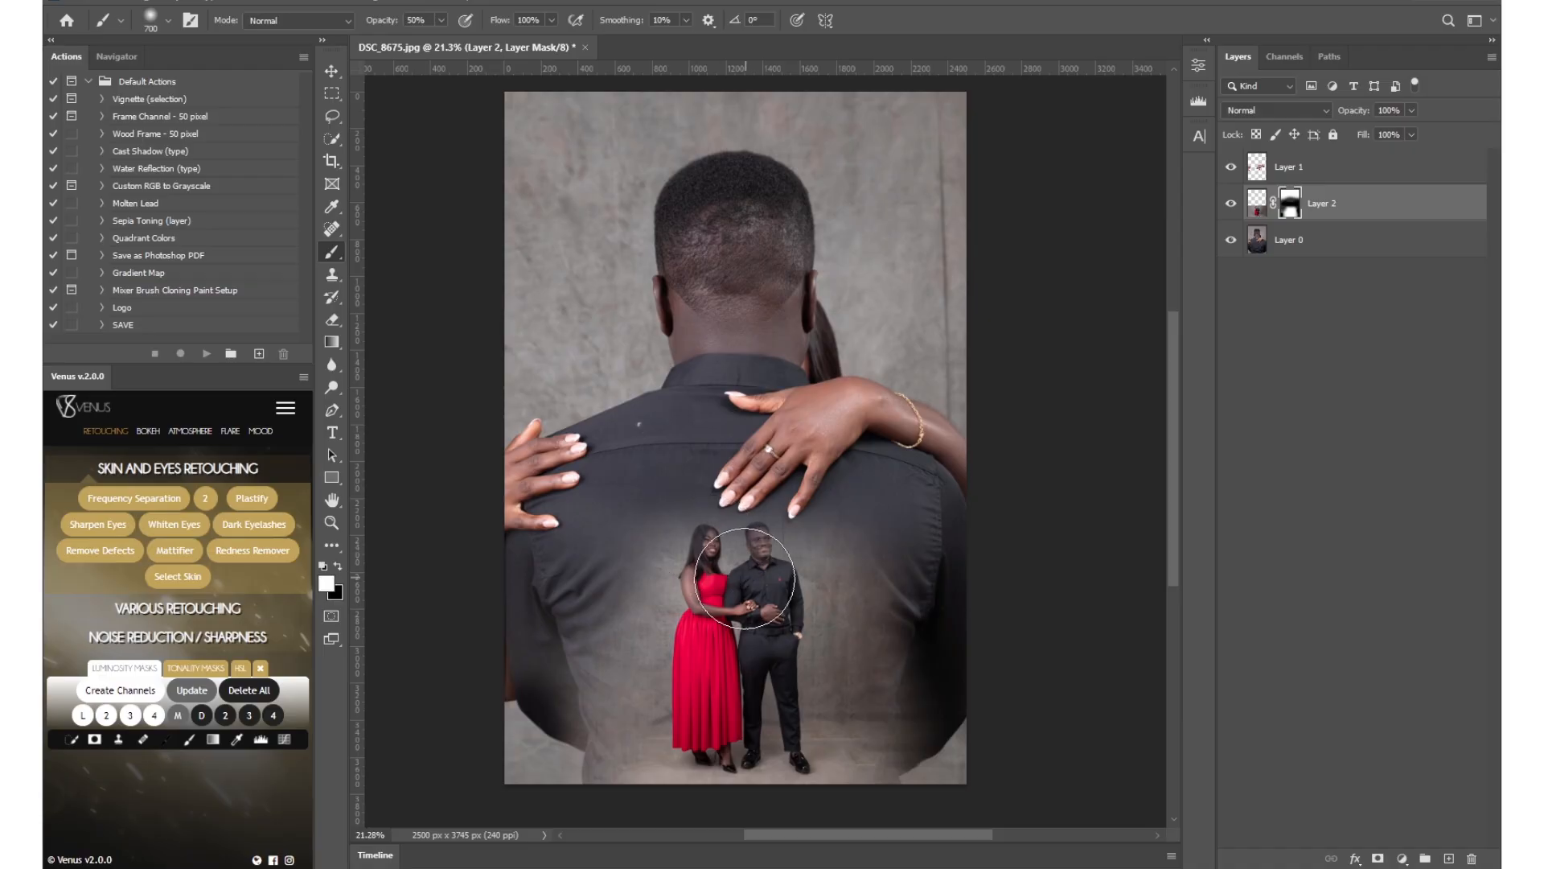
pyautogui.click(742, 565)
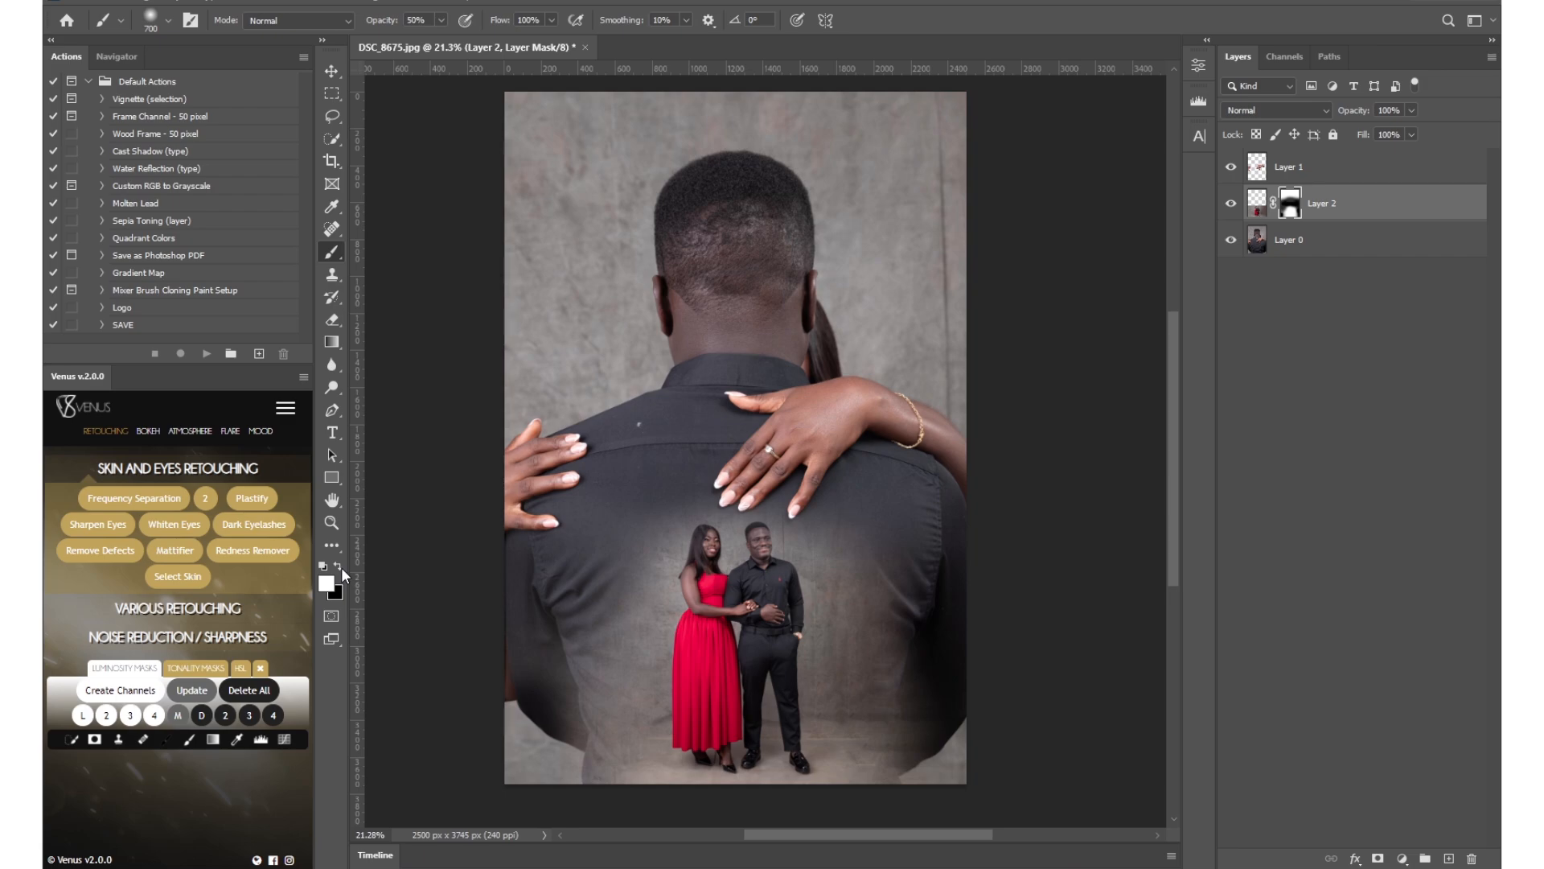
# Try fading the couple with black and restoring them with white on the Layer 2 mask, and undo these strokes.
pyautogui.press('x')
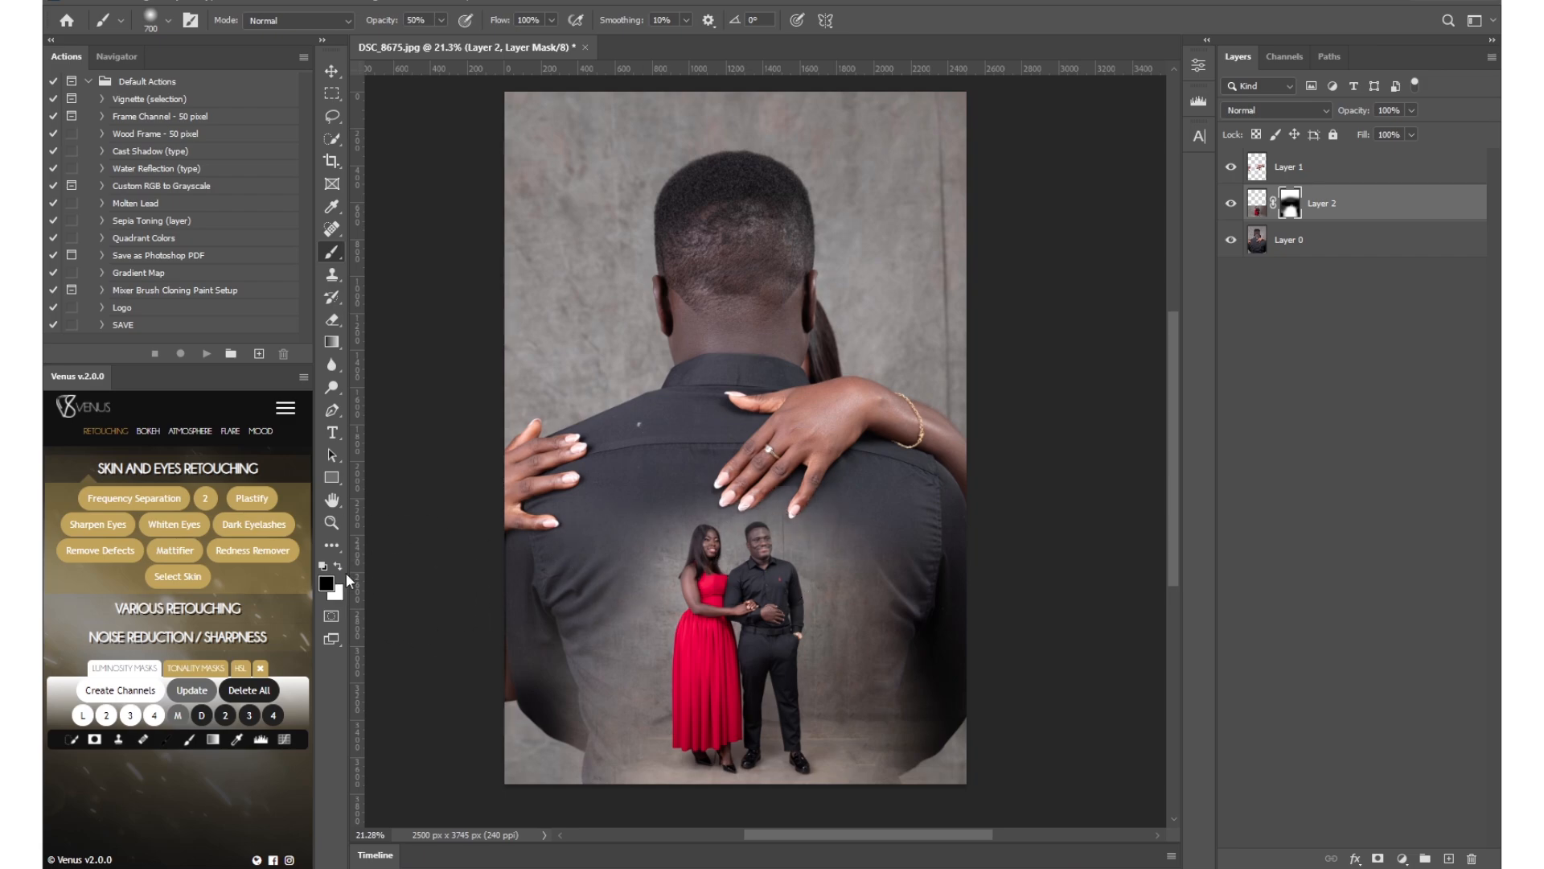
pyautogui.moveTo(742, 555)
pyautogui.mouseDown()
pyautogui.moveTo(767, 704)
pyautogui.moveTo(706, 686)
pyautogui.moveTo(743, 537)
pyautogui.moveTo(771, 604)
pyautogui.mouseUp()
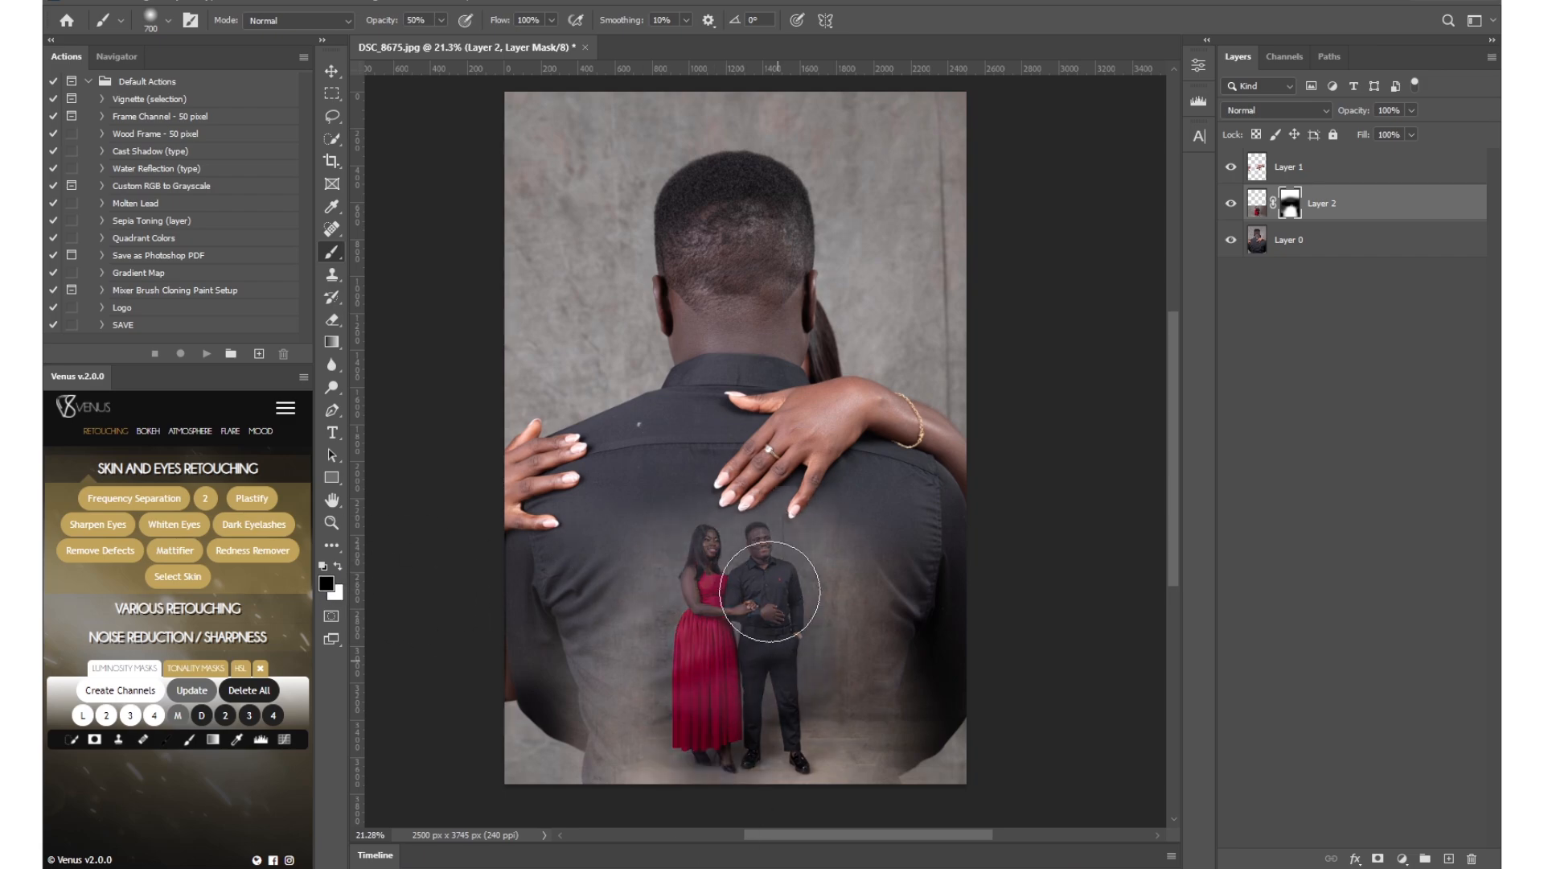
pyautogui.click(339, 567)
pyautogui.moveTo(674, 596)
pyautogui.mouseDown()
pyautogui.moveTo(726, 523)
pyautogui.moveTo(778, 633)
pyautogui.mouseUp()
pyautogui.hotkey('ctrl', 'z')
pyautogui.hotkey('ctrl', 'z')
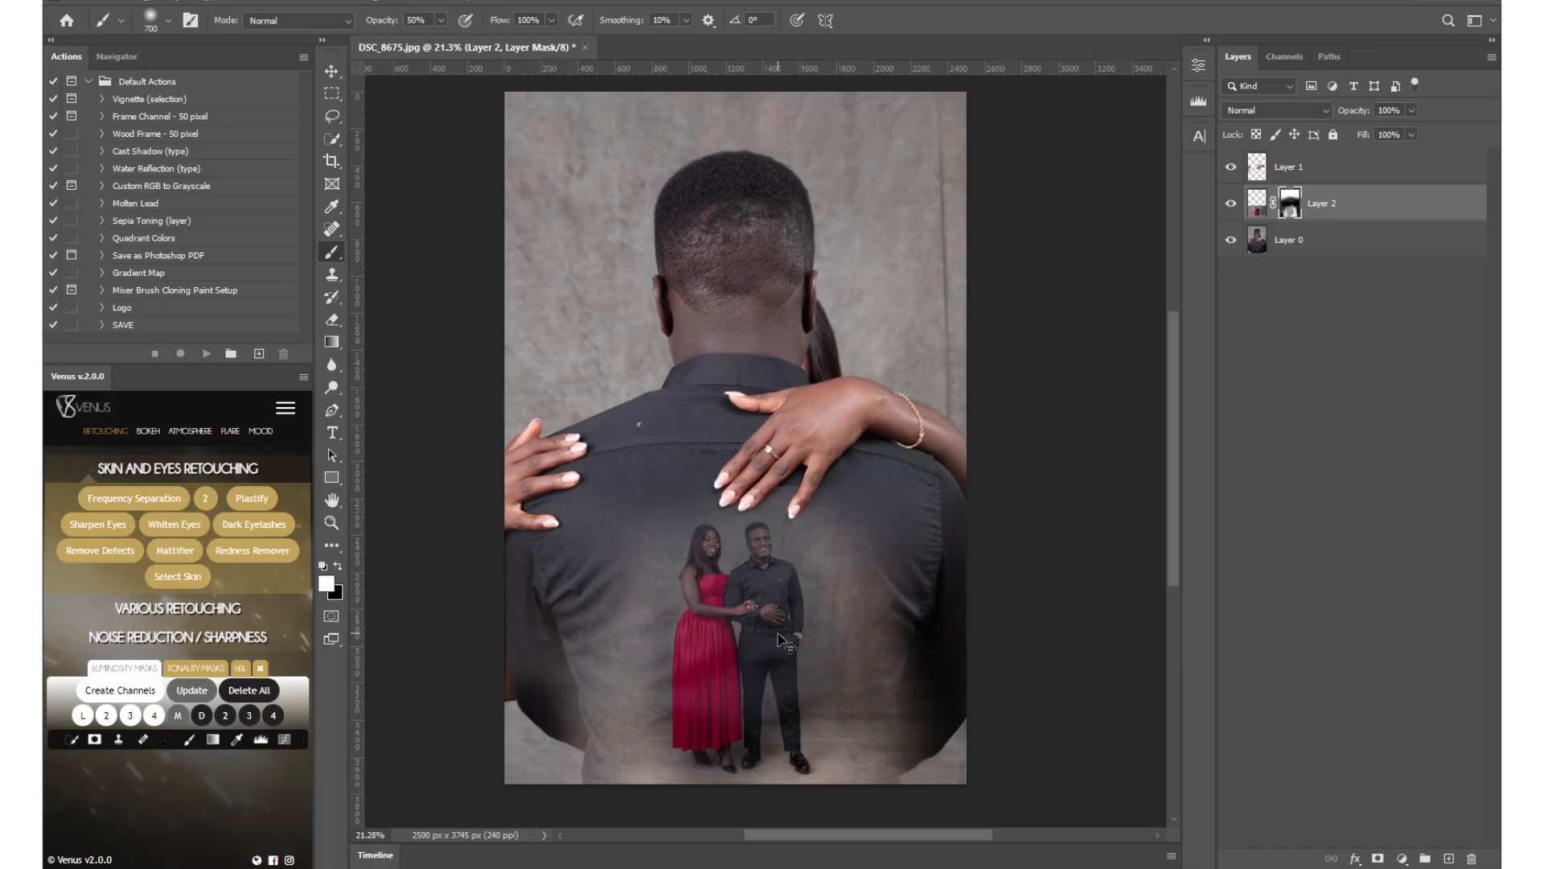
pyautogui.hotkey('ctrl', 'z')
pyautogui.press('x')
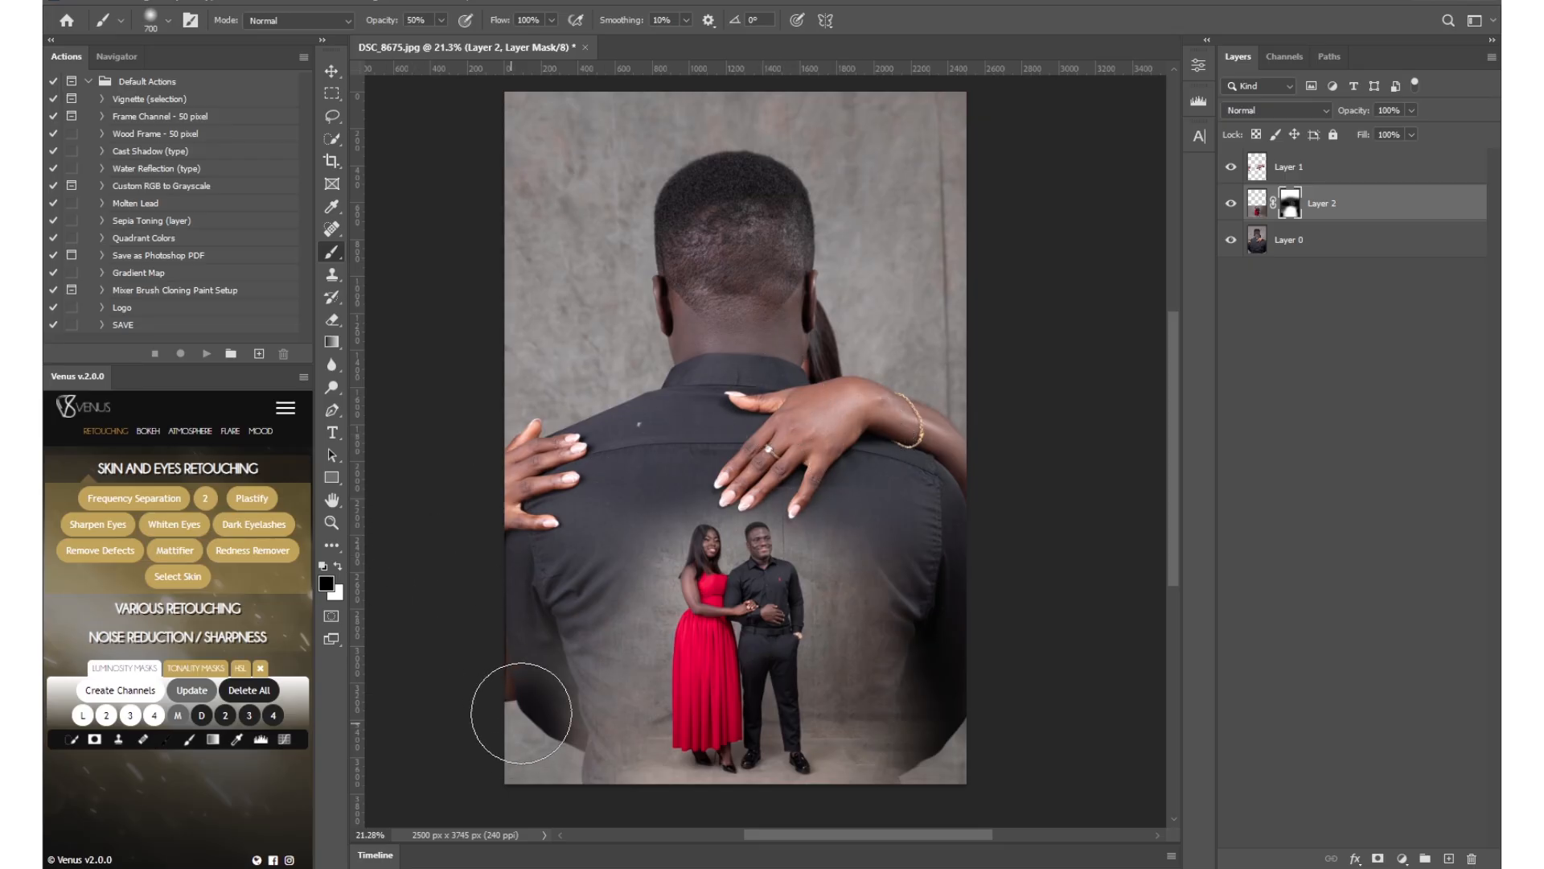
# Paint black at 50% opacity on the Layer 2 mask along the lower right edge of the man's back.
pyautogui.moveTo(965, 707); pyautogui.dragTo(924, 785)
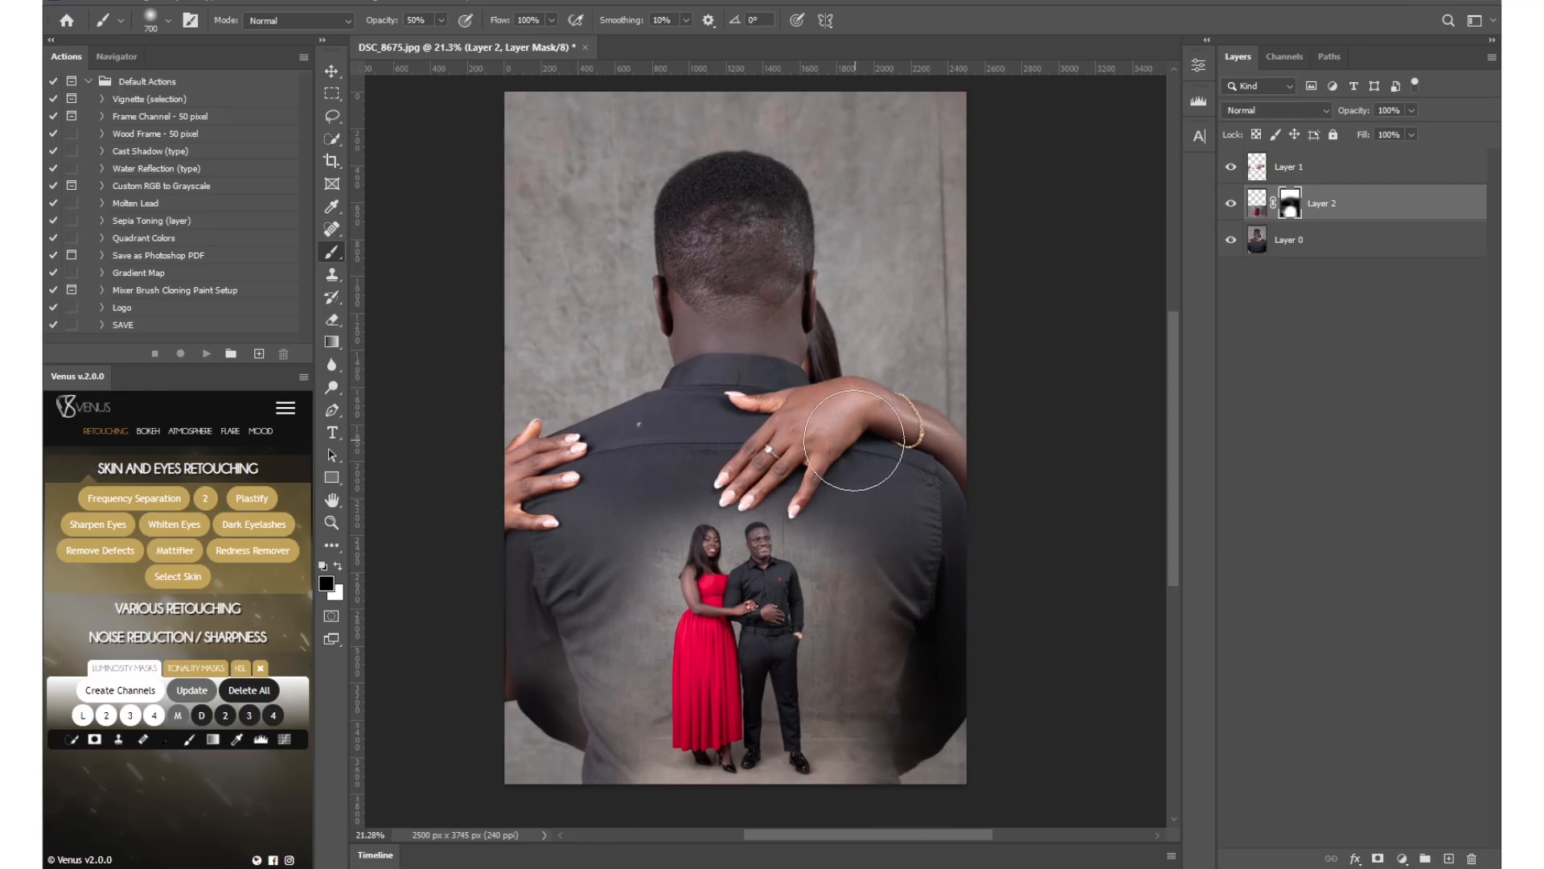
pyautogui.press('z')
pyautogui.moveTo(736, 530)
pyautogui.mouseDown()
pyautogui.moveTo(1118, 503)
pyautogui.moveTo(866, 466)
pyautogui.mouseUp()
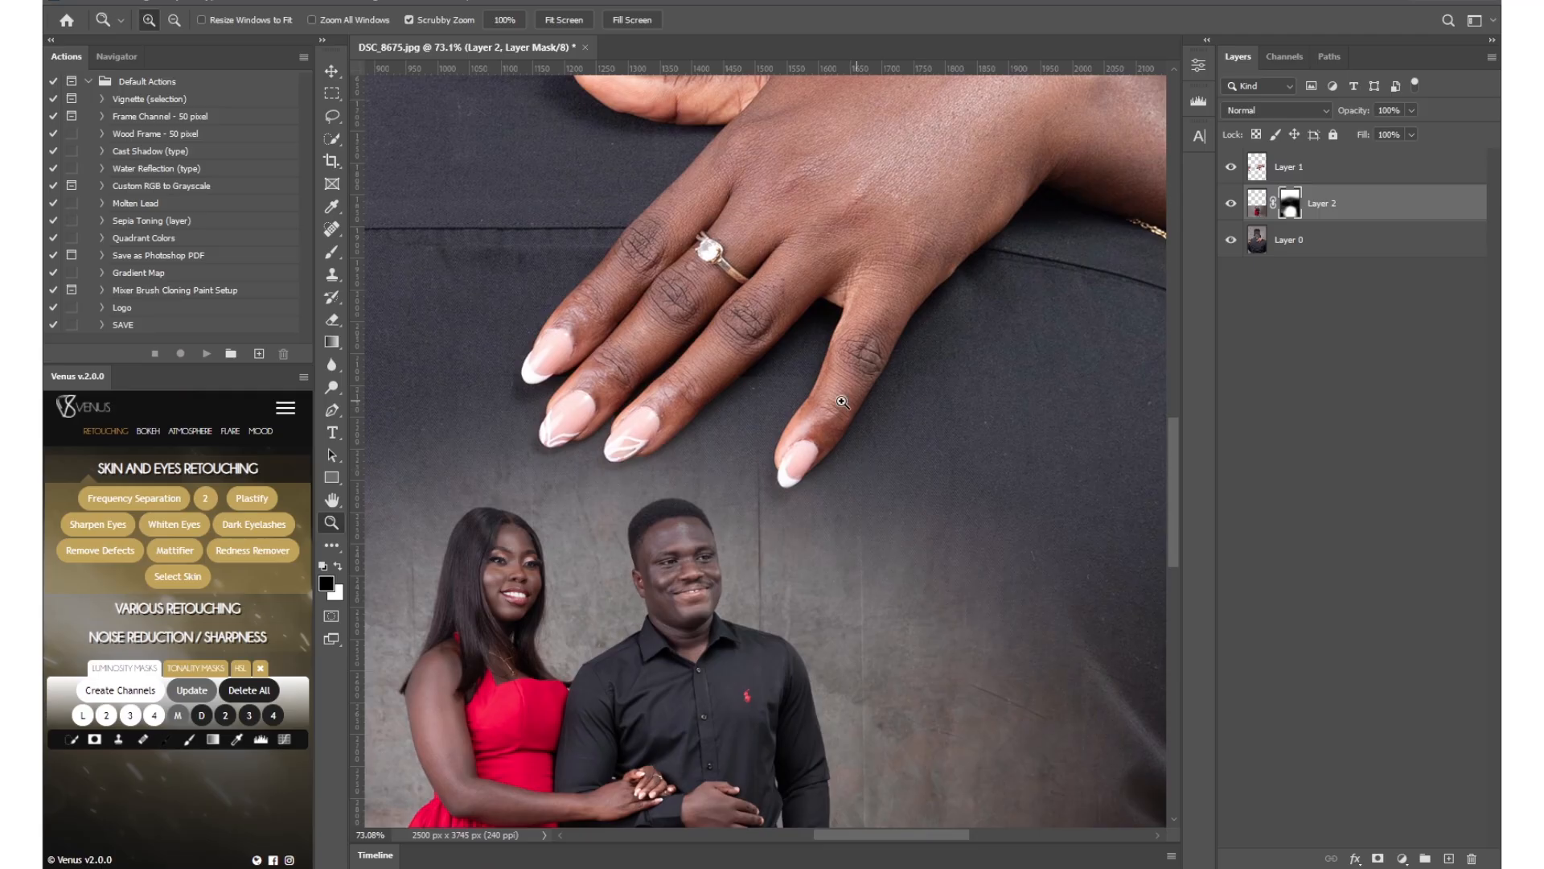
pyautogui.press('b')
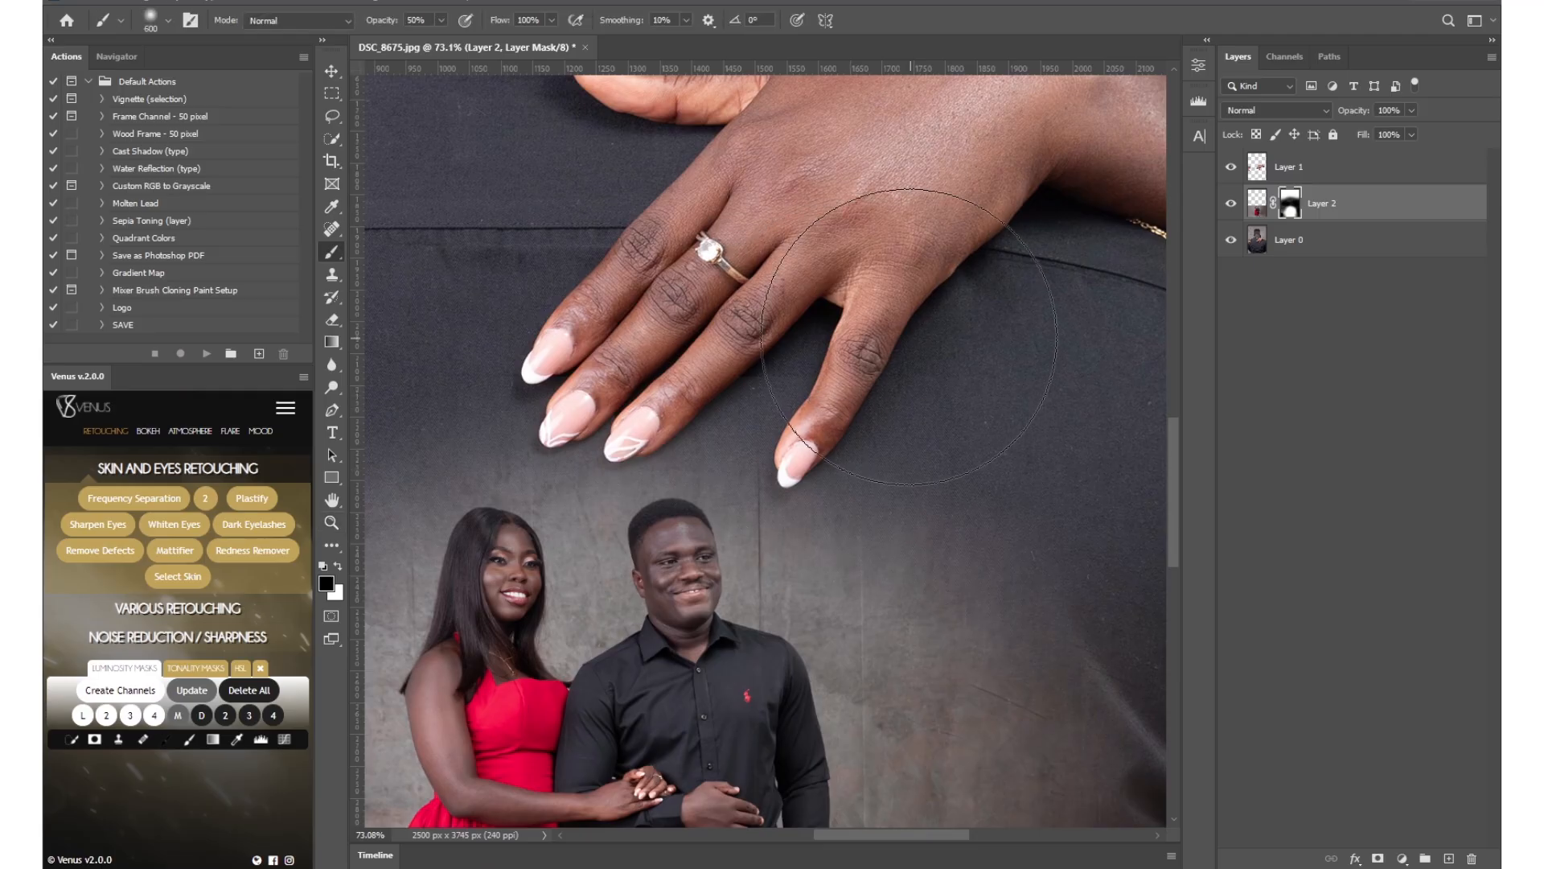
pyautogui.press('[')
pyautogui.press('[')
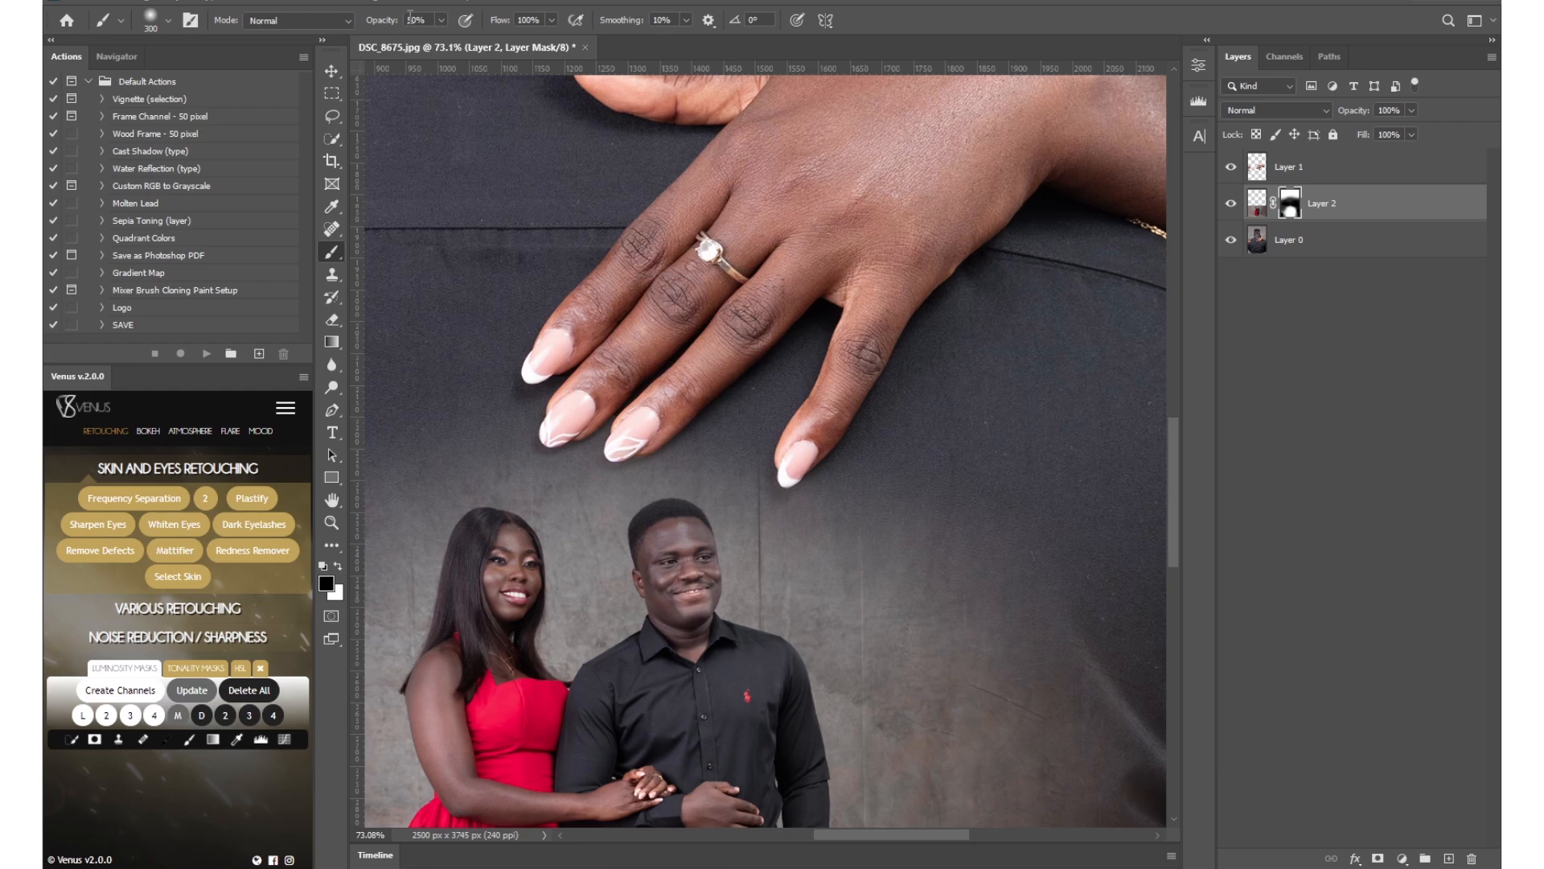
pyautogui.press('z')
pyautogui.click(564, 19)
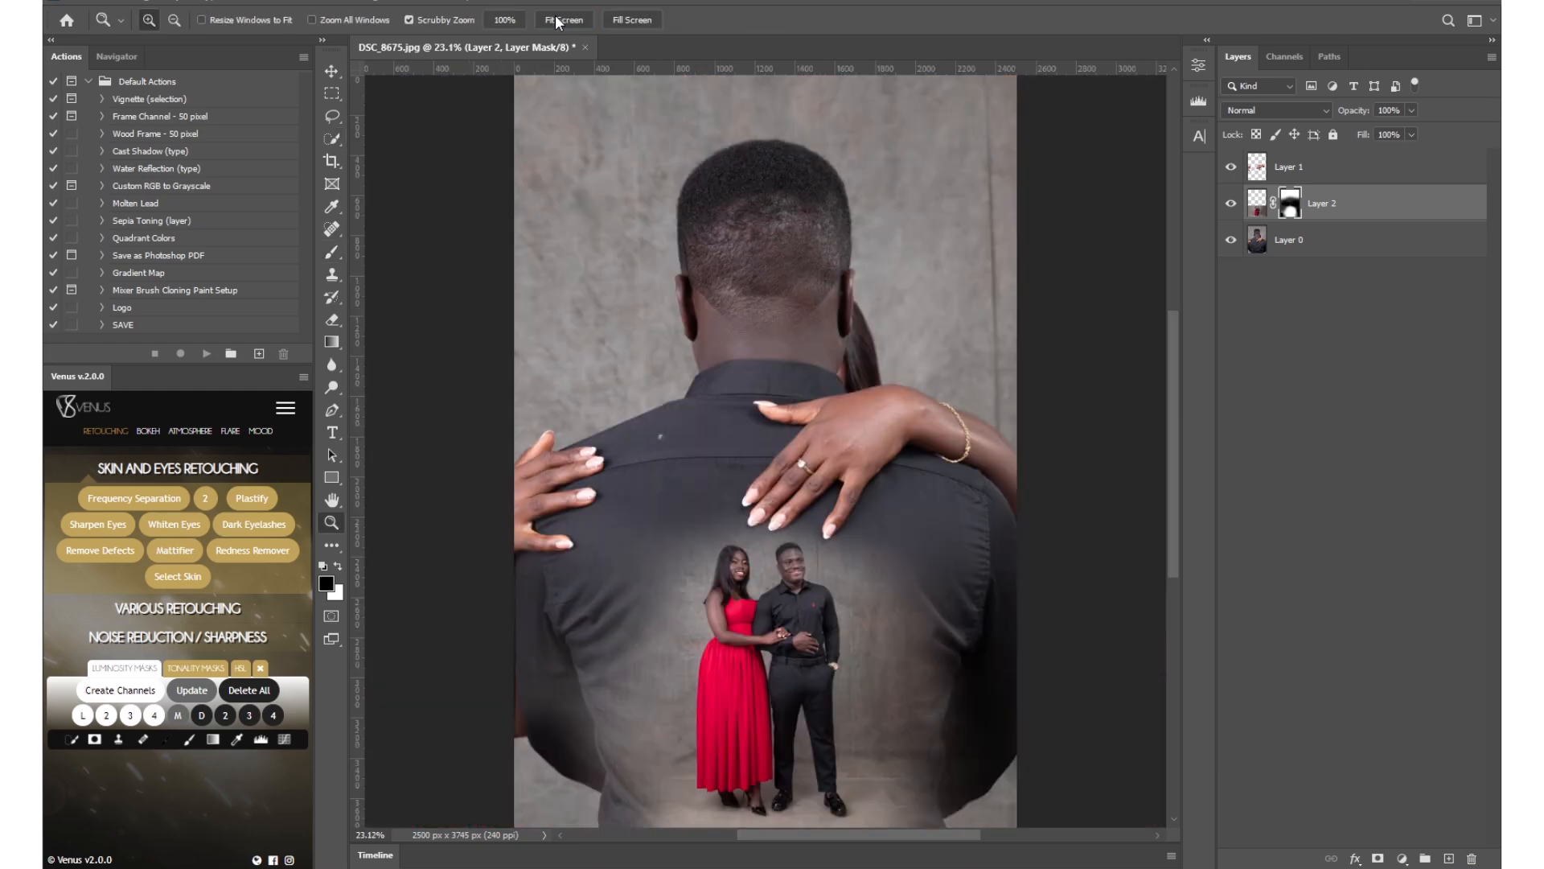
# Paint white on the Layer 2 mask over both sides of the man's back at 700 px and 30% opacity, undoing the last stroke.
pyautogui.moveTo(885, 473)
pyautogui.mouseDown()
pyautogui.moveTo(822, 473)
pyautogui.moveTo(868, 470)
pyautogui.mouseUp()
pyautogui.moveTo(914, 351); pyautogui.dragTo(891, 359)
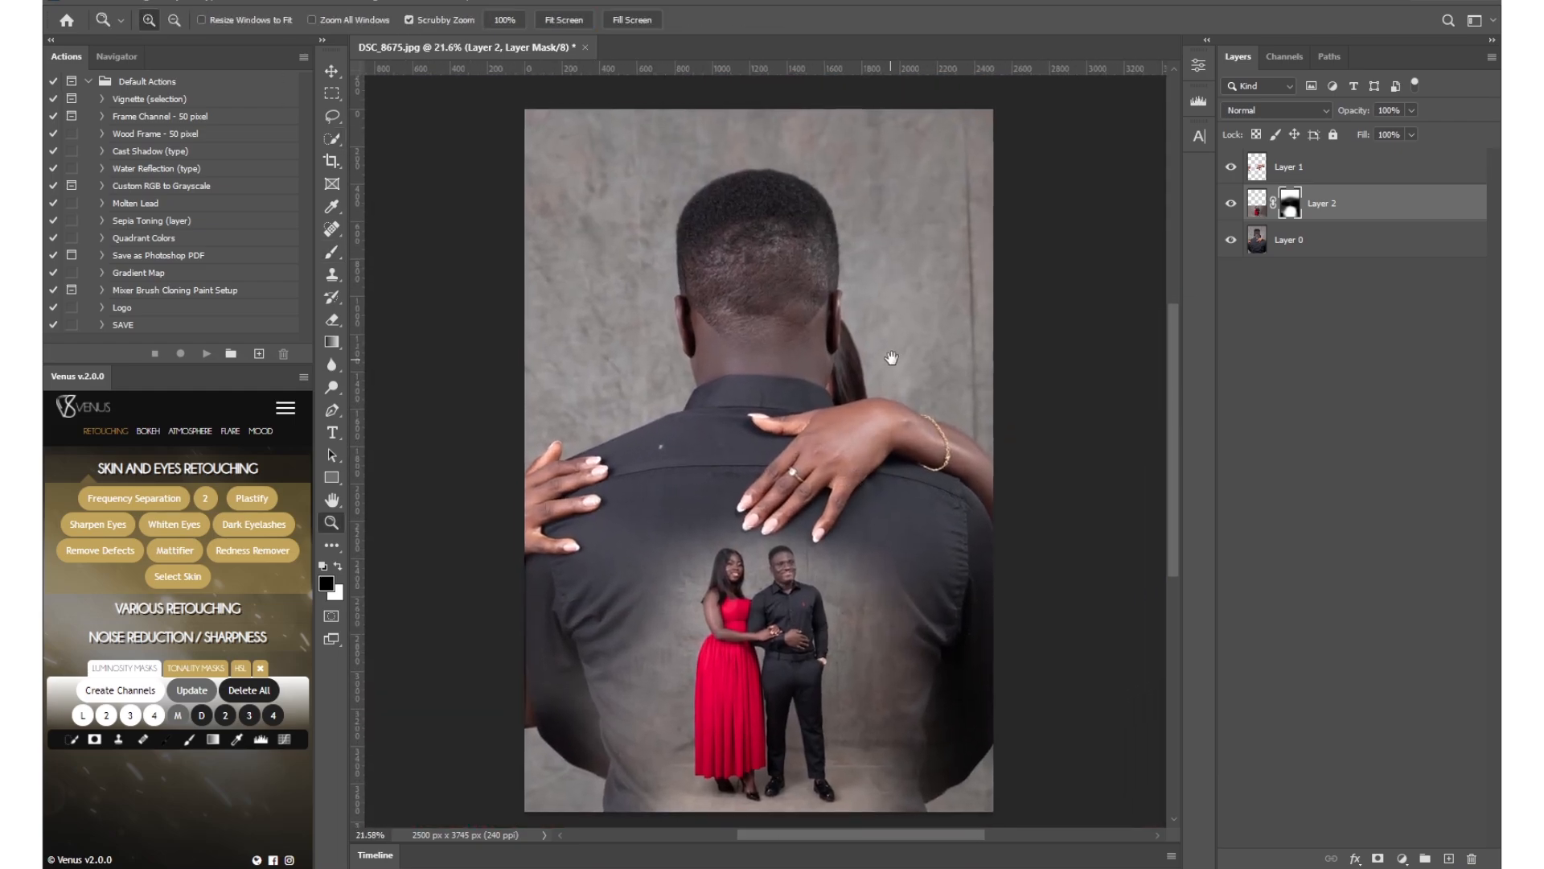
pyautogui.moveTo(795, 443); pyautogui.dragTo(790, 441)
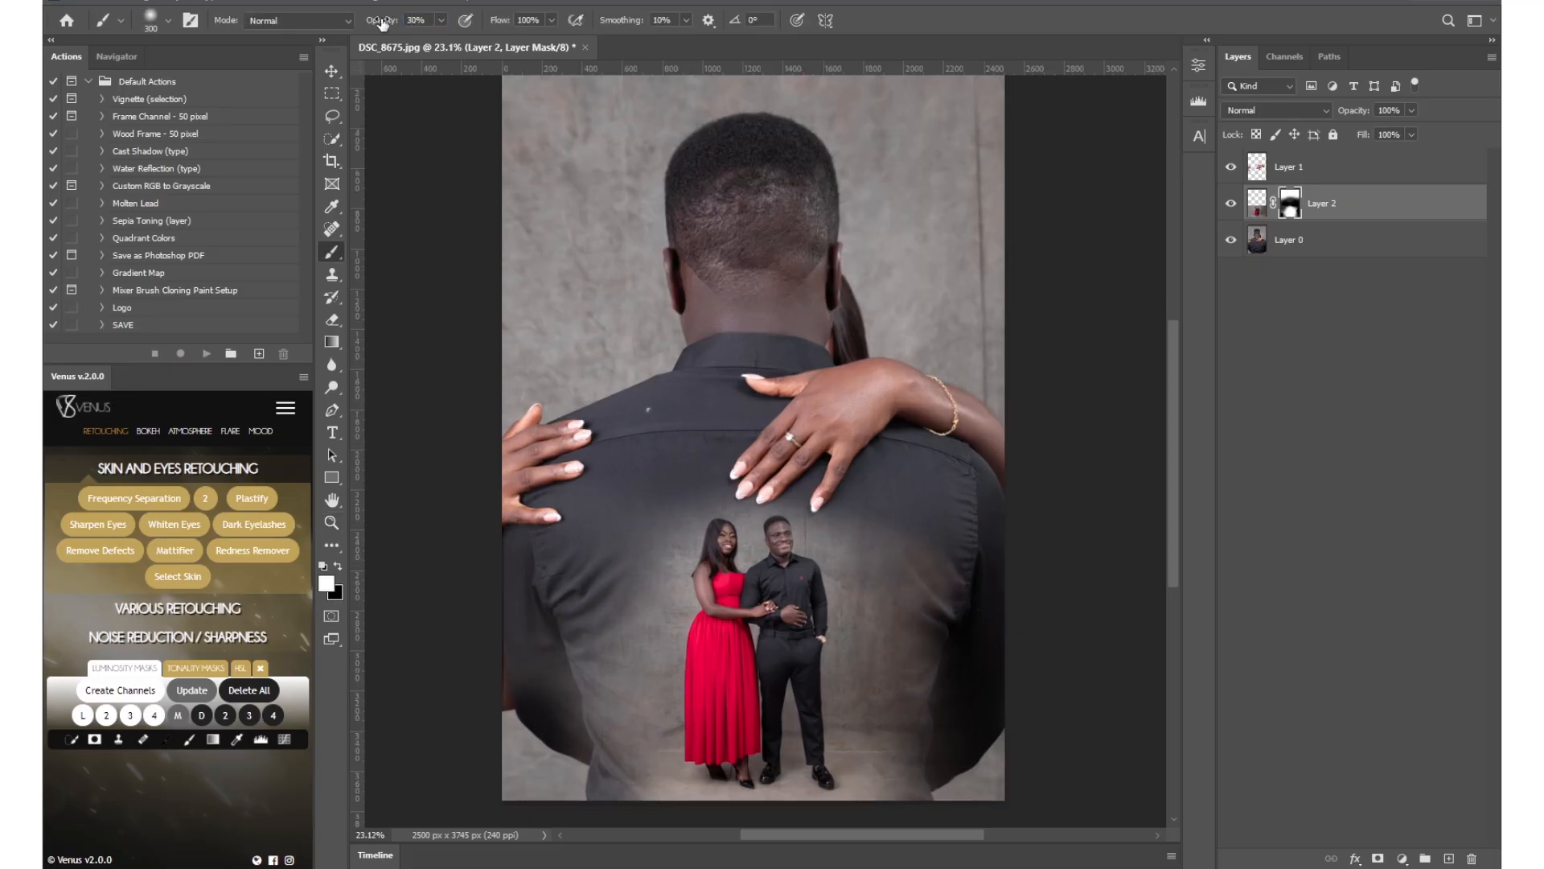
pyautogui.press(']')
pyautogui.press(']')
pyautogui.press(']')
pyautogui.moveTo(958, 585)
pyautogui.mouseDown()
pyautogui.moveTo(989, 593)
pyautogui.moveTo(967, 715)
pyautogui.mouseUp()
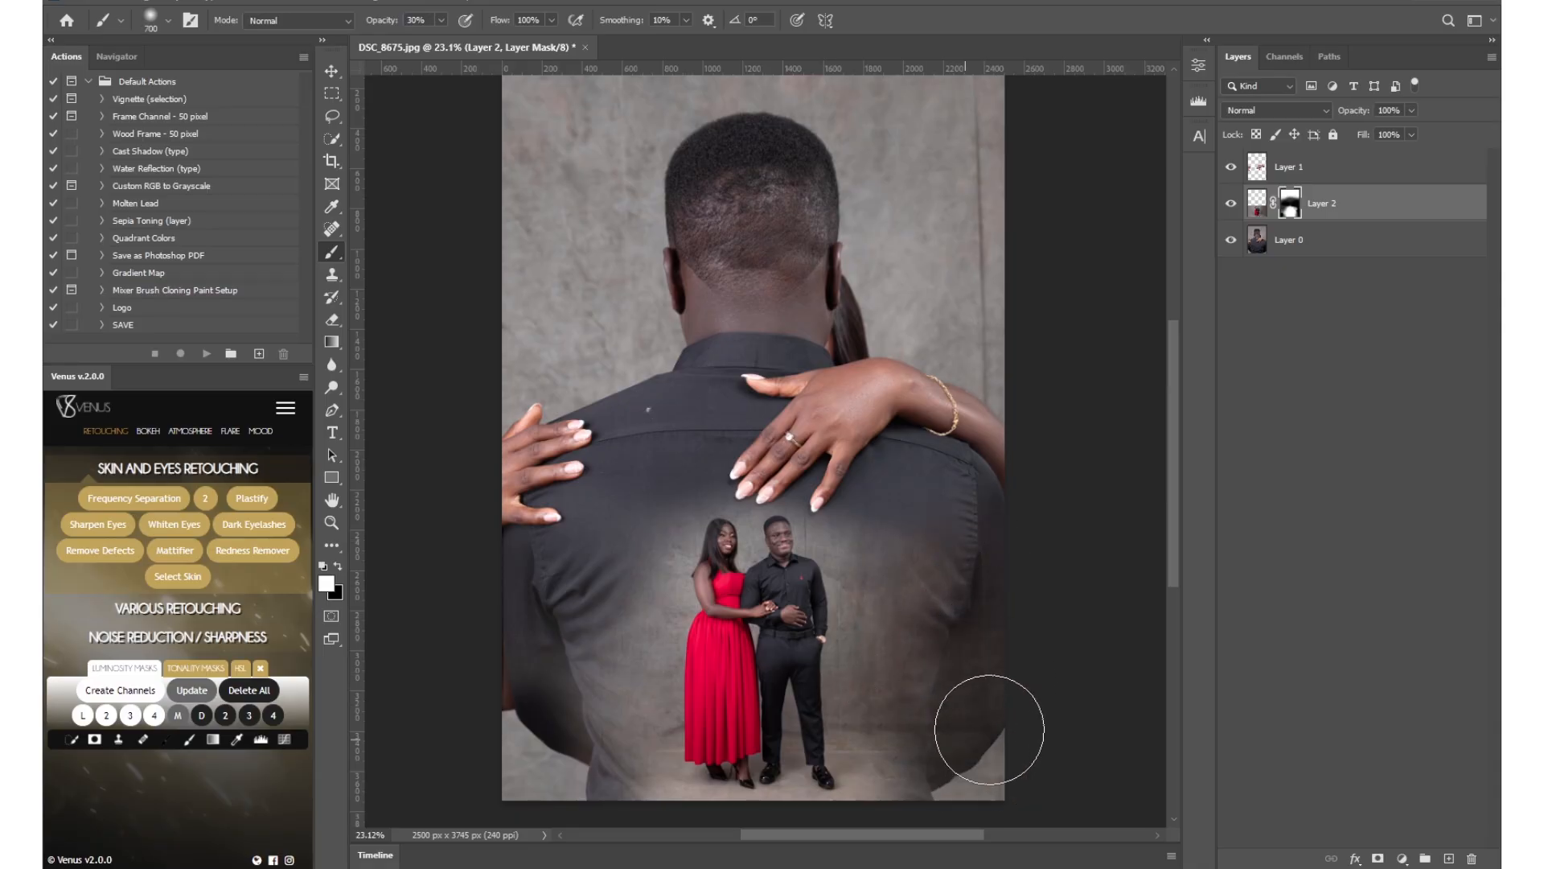
pyautogui.moveTo(534, 666)
pyautogui.mouseDown()
pyautogui.moveTo(533, 780)
pyautogui.moveTo(600, 631)
pyautogui.moveTo(593, 579)
pyautogui.mouseUp()
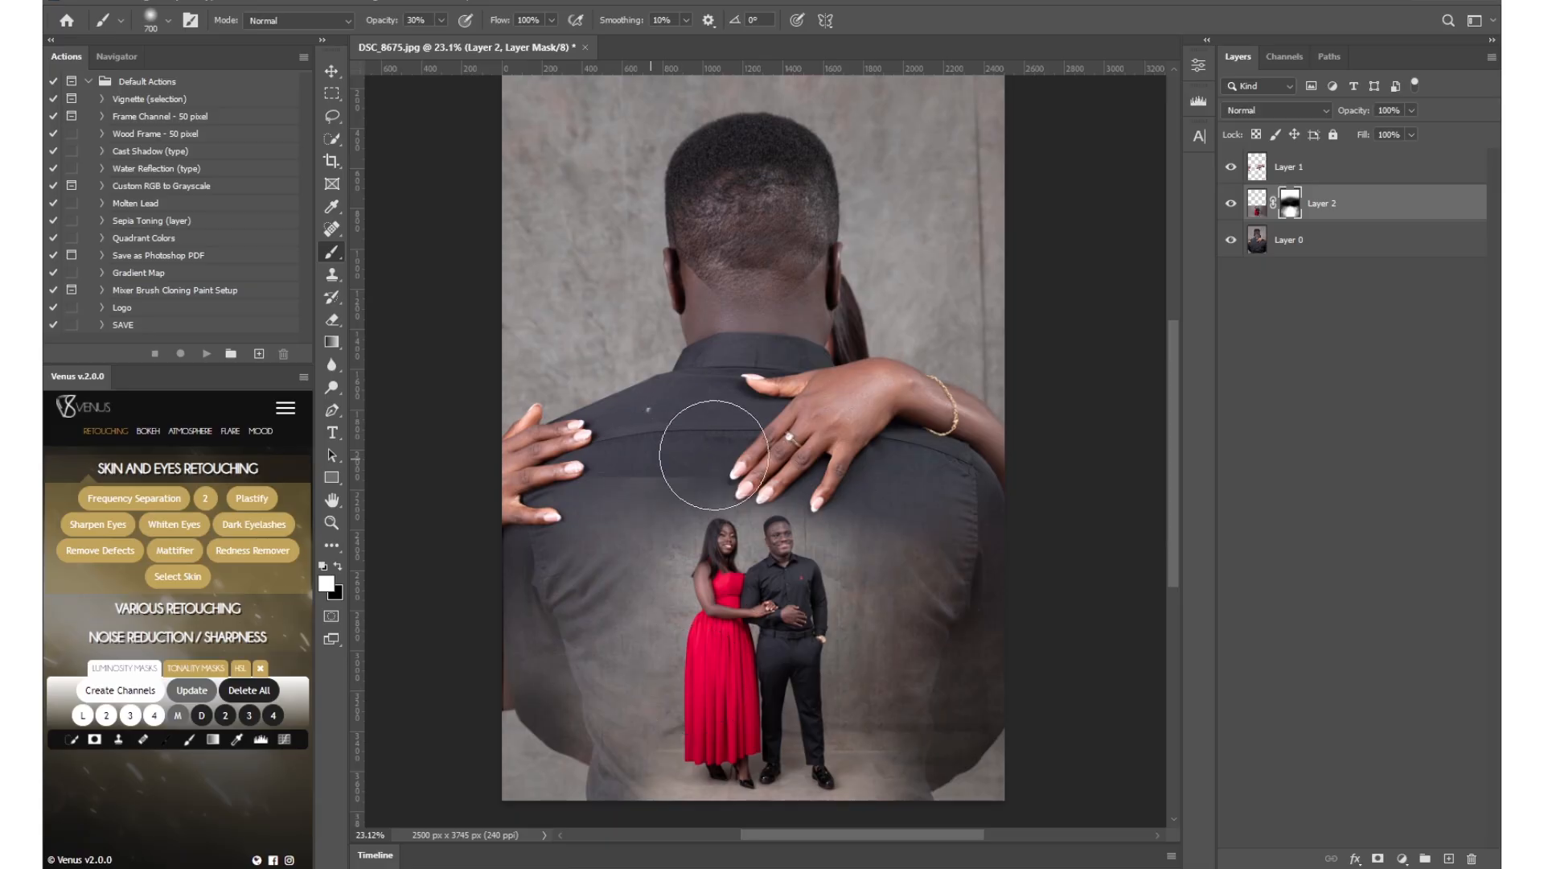
pyautogui.press('x')
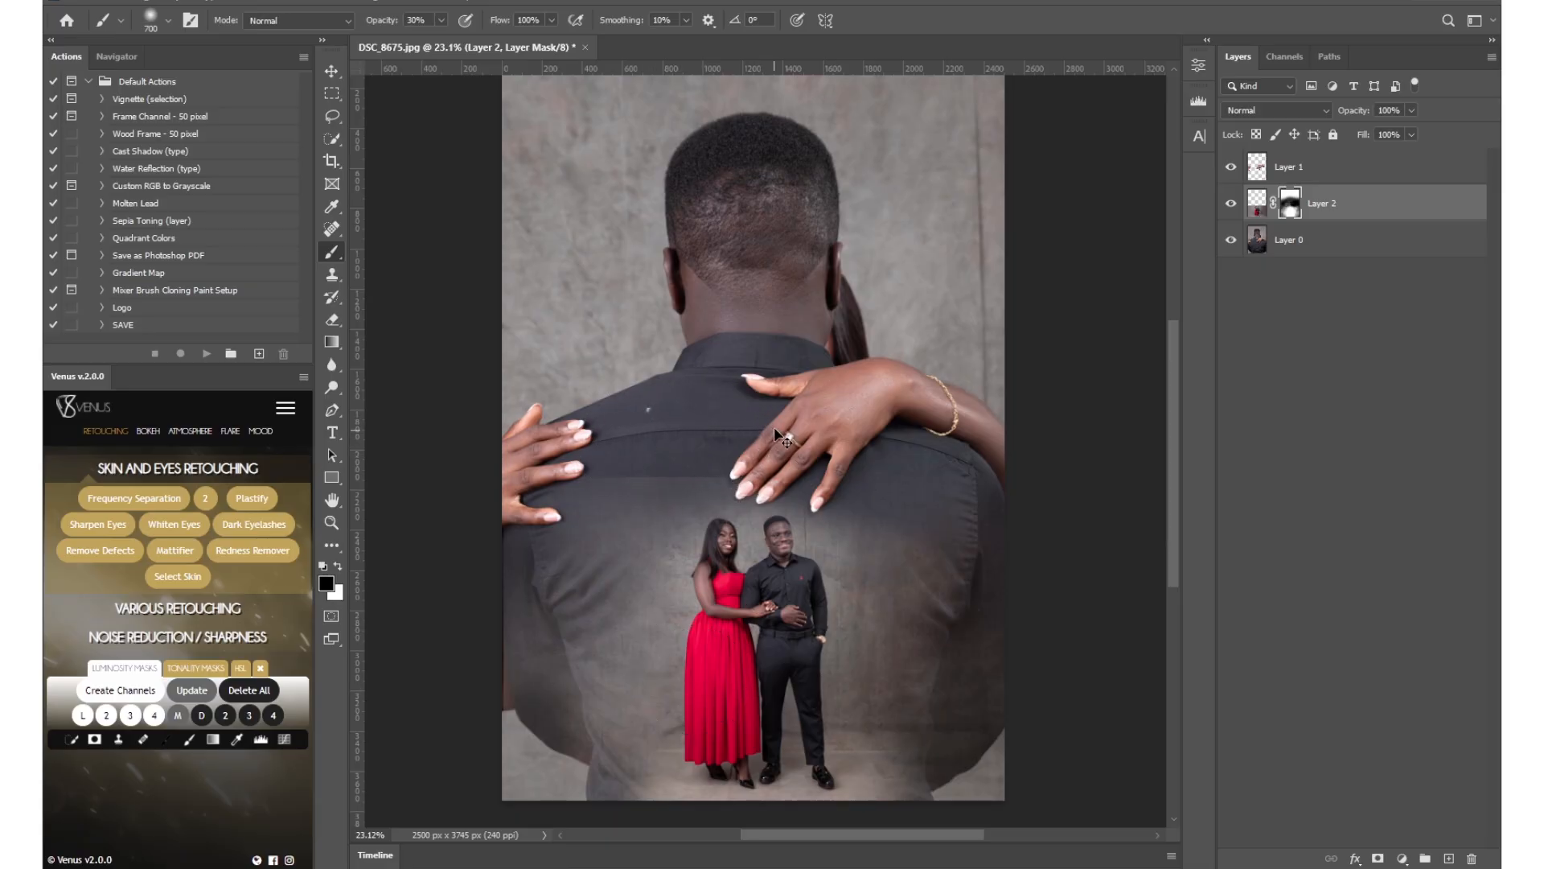
pyautogui.hotkey('ctrl', 'z')
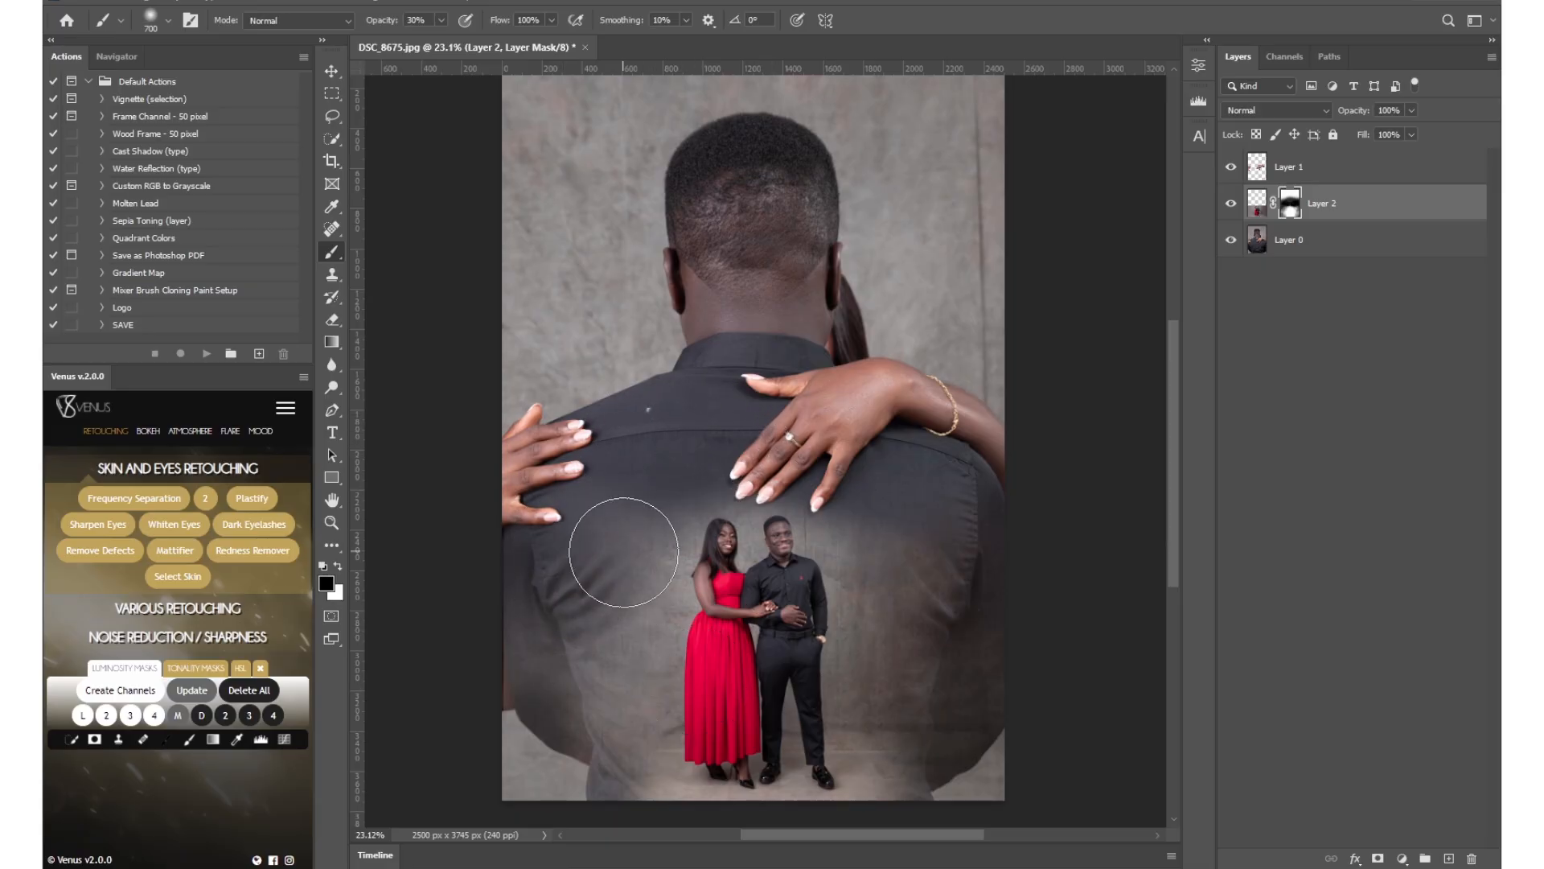
# Remove the white speck and lint from the shirt on Layer 0 using the Spot Healing Brush at about 25 px.
pyautogui.press('z')
pyautogui.moveTo(783, 331); pyautogui.dragTo(780, 345)
pyautogui.click(1391, 238)
pyautogui.moveTo(679, 442); pyautogui.dragTo(780, 434)
pyautogui.press('j')
pyautogui.rightClick(722, 390)
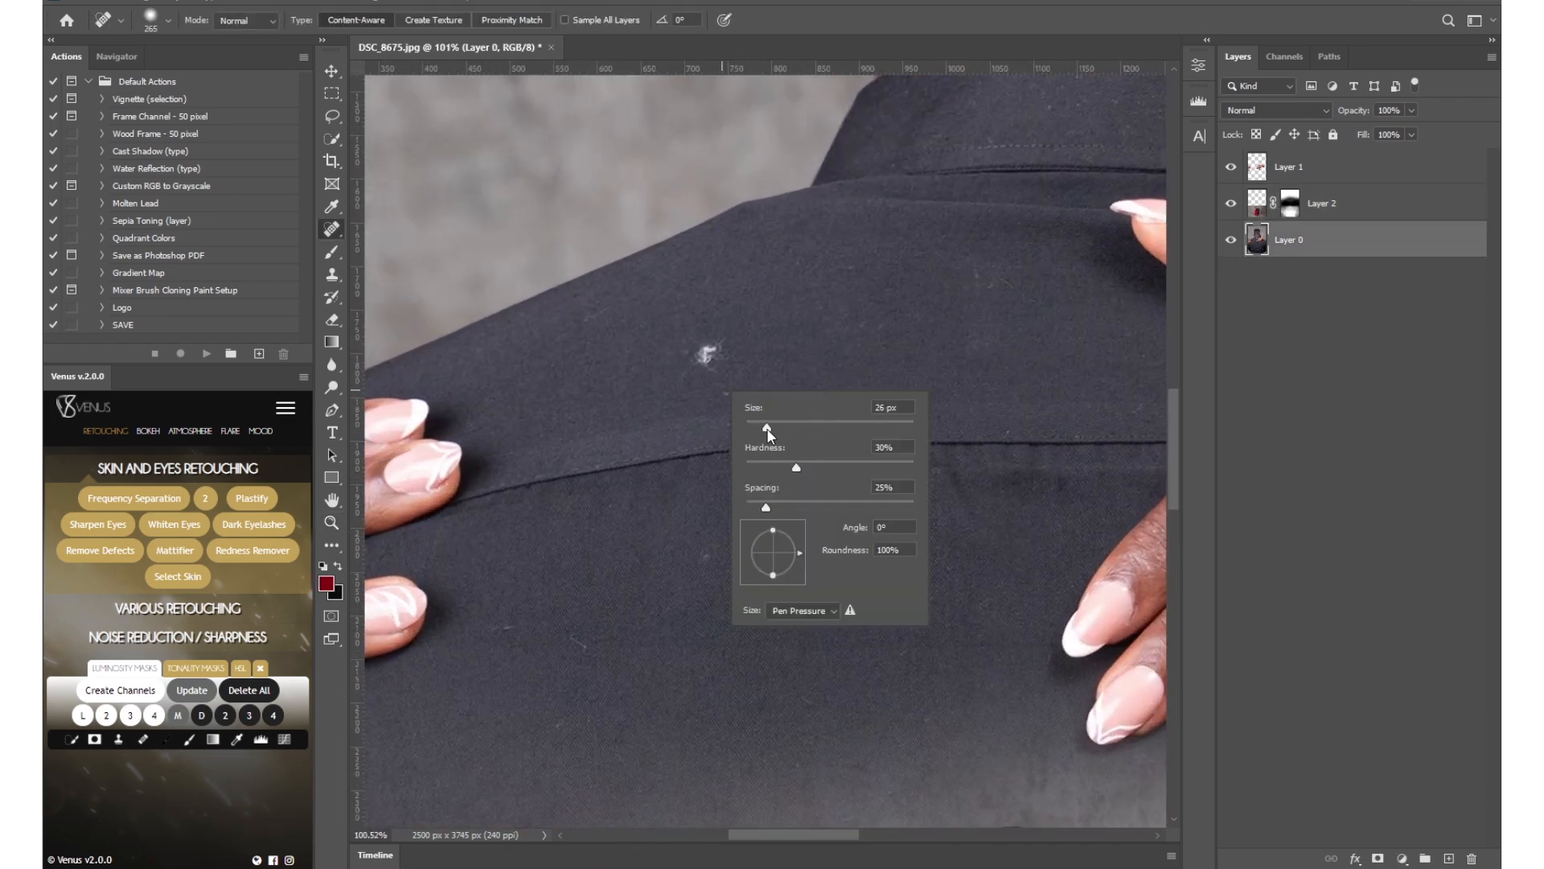
pyautogui.moveTo(702, 362); pyautogui.dragTo(703, 356)
pyautogui.click(705, 356)
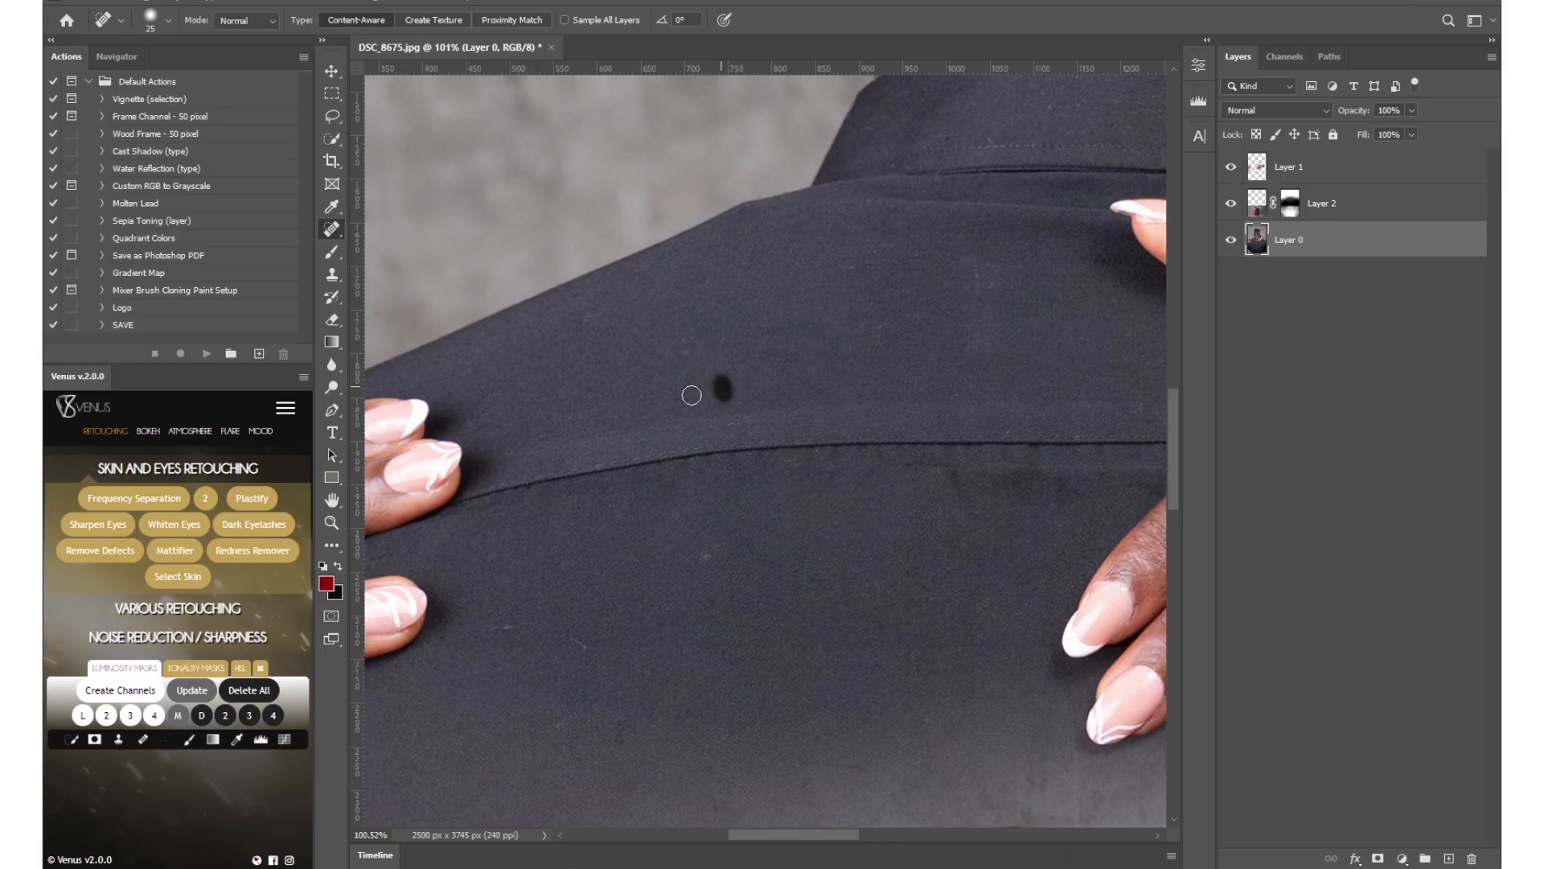
pyautogui.click(511, 625)
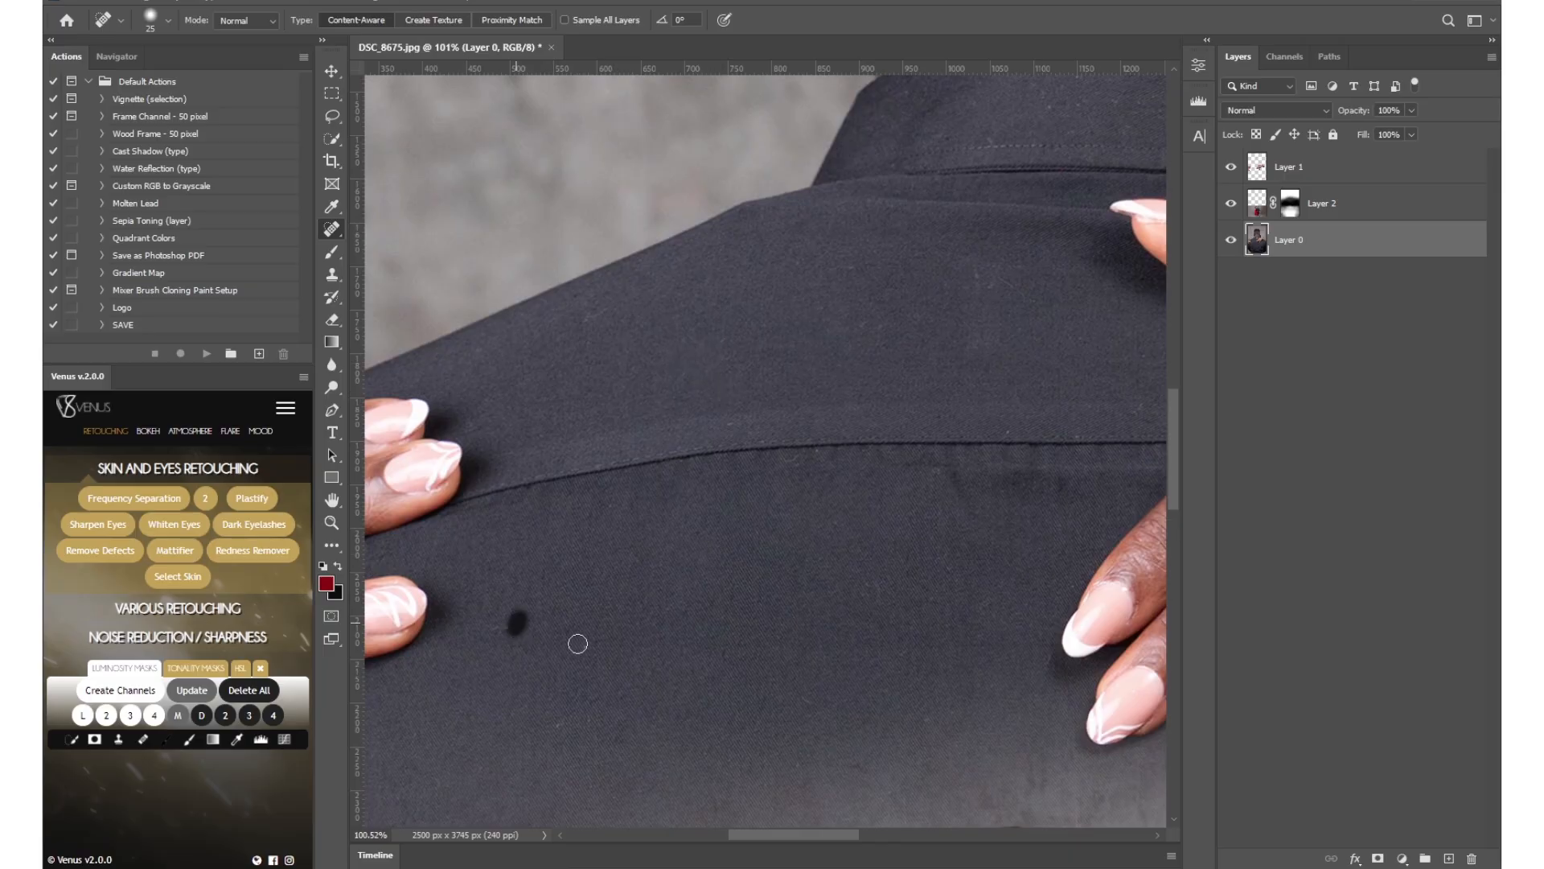
# Add a Curves adjustment above all layers with a gentle S-curve, upper point at input 183, output 188, and lower its opacity to 66%.
pyautogui.press('z')
pyautogui.click(576, 20)
pyautogui.moveTo(844, 439); pyautogui.dragTo(852, 440)
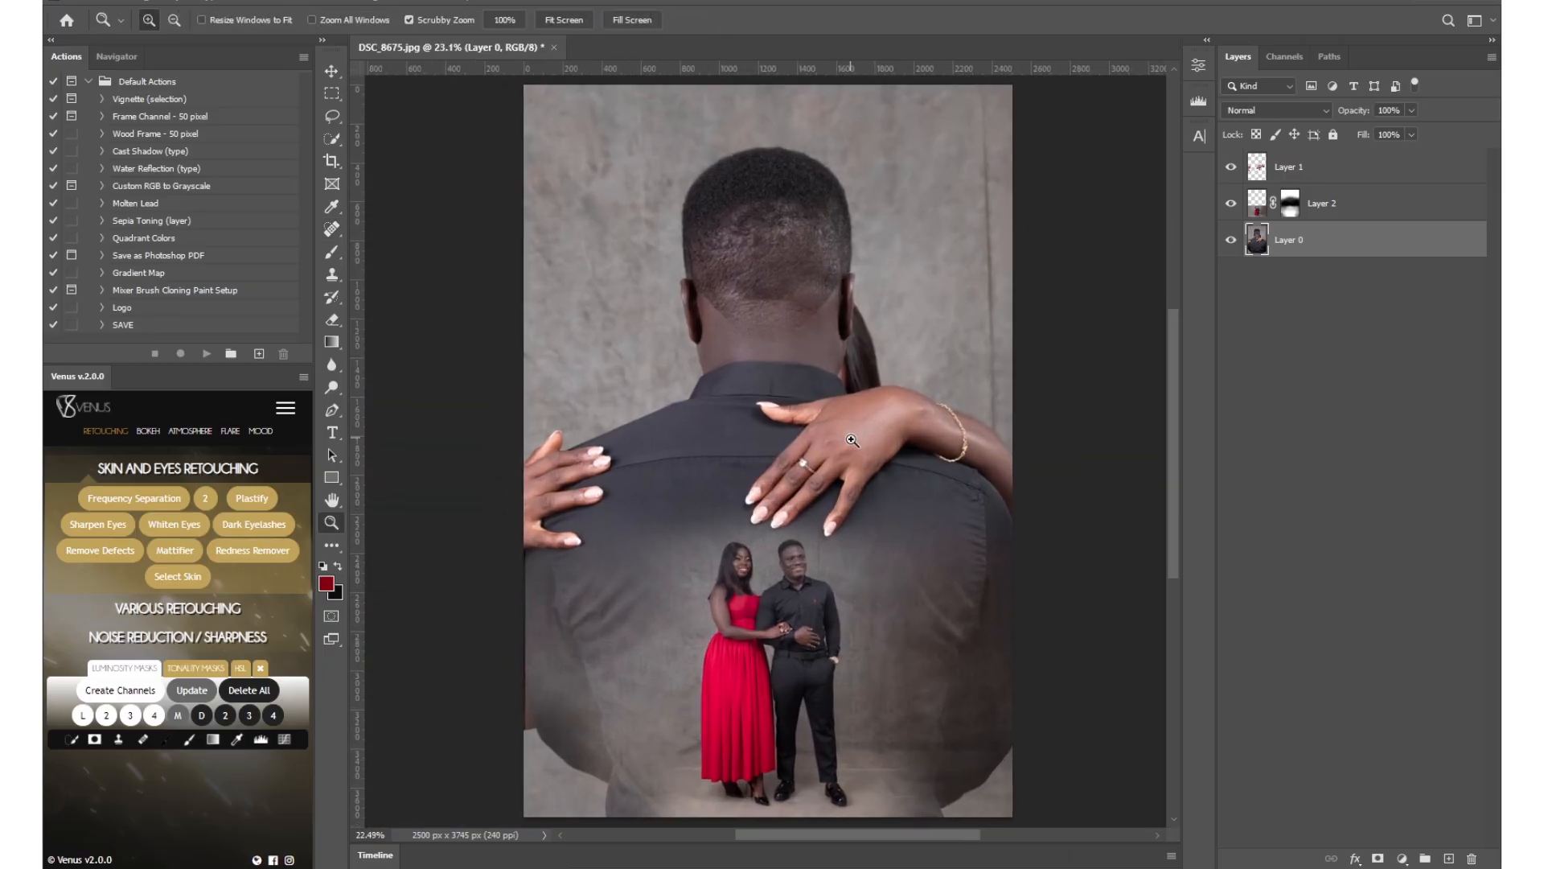
pyautogui.click(1384, 402)
pyautogui.click(1403, 859)
pyautogui.click(1416, 639)
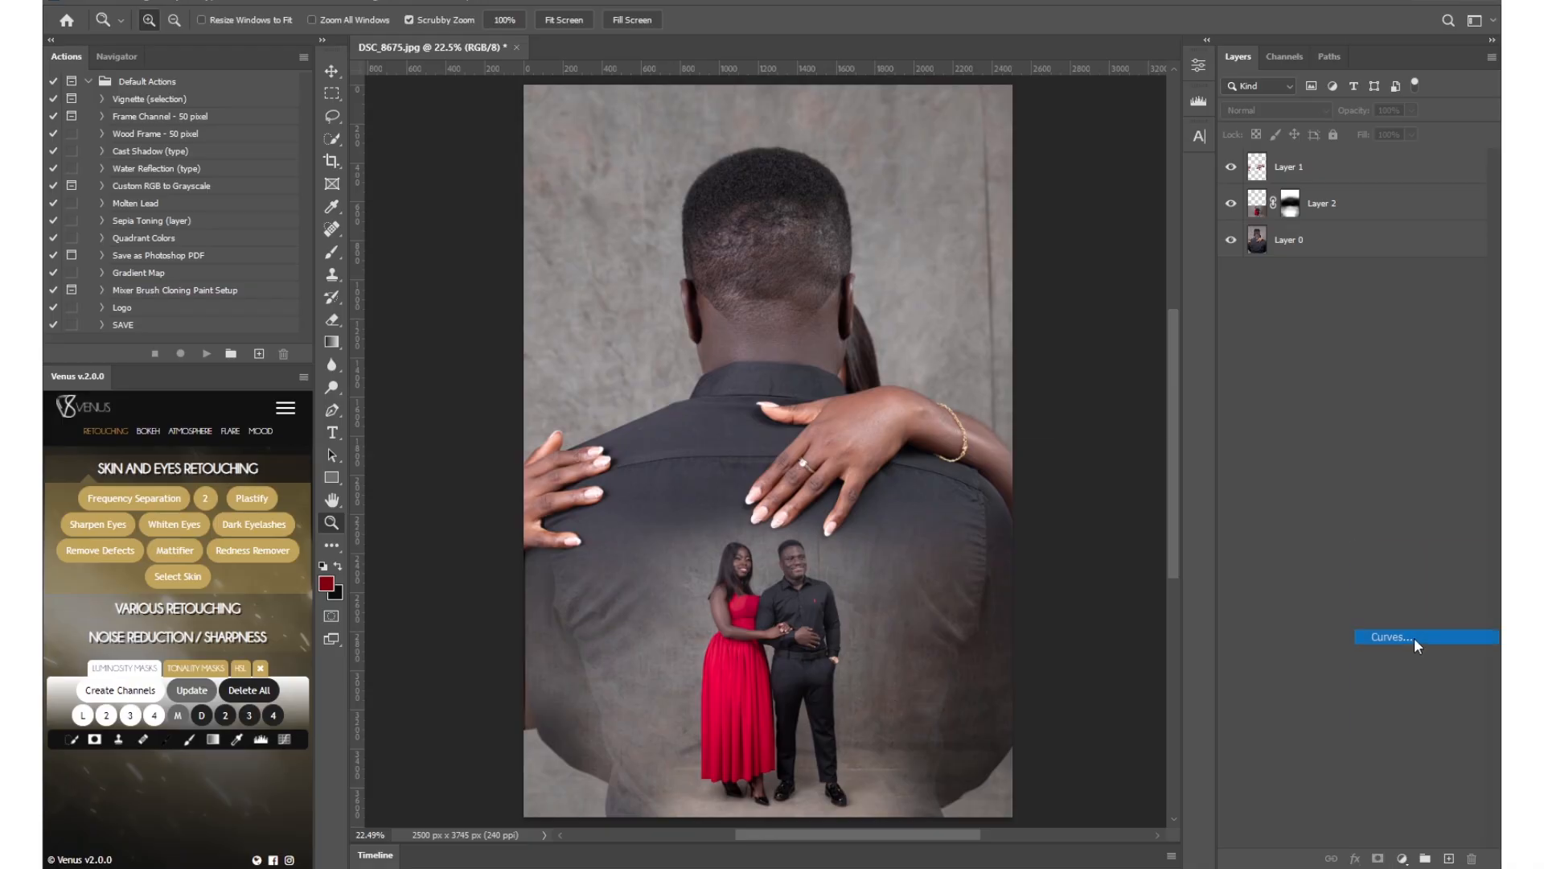
pyautogui.moveTo(1031, 274); pyautogui.dragTo(1031, 289)
pyautogui.moveTo(1112, 208); pyautogui.dragTo(1105, 202)
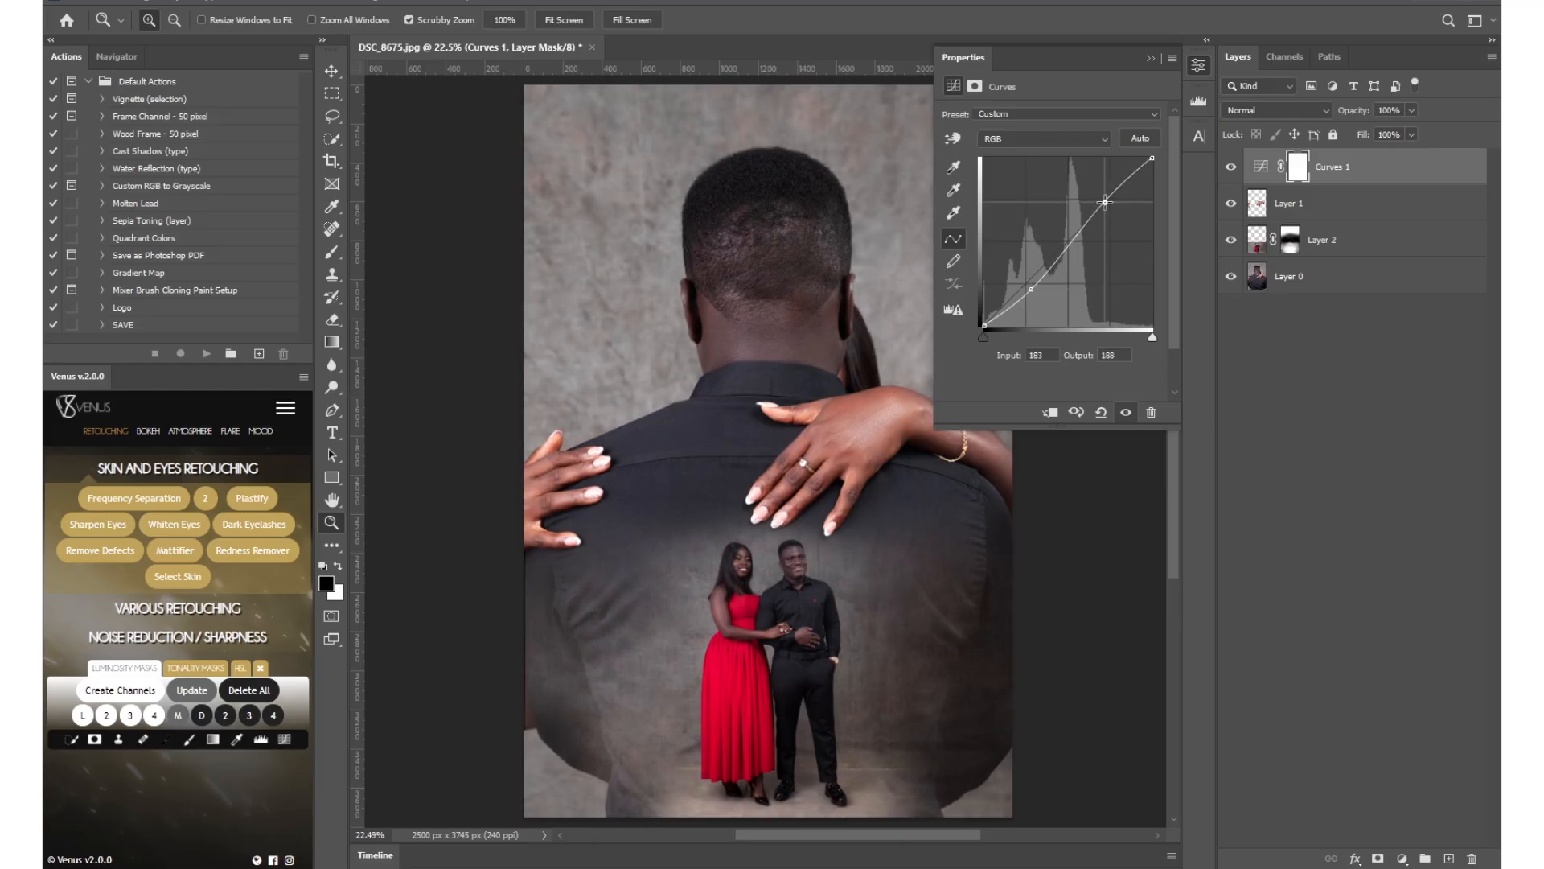
pyautogui.click(1195, 75)
pyautogui.moveTo(840, 434); pyautogui.dragTo(821, 428)
pyautogui.moveTo(1369, 117); pyautogui.dragTo(1349, 115)
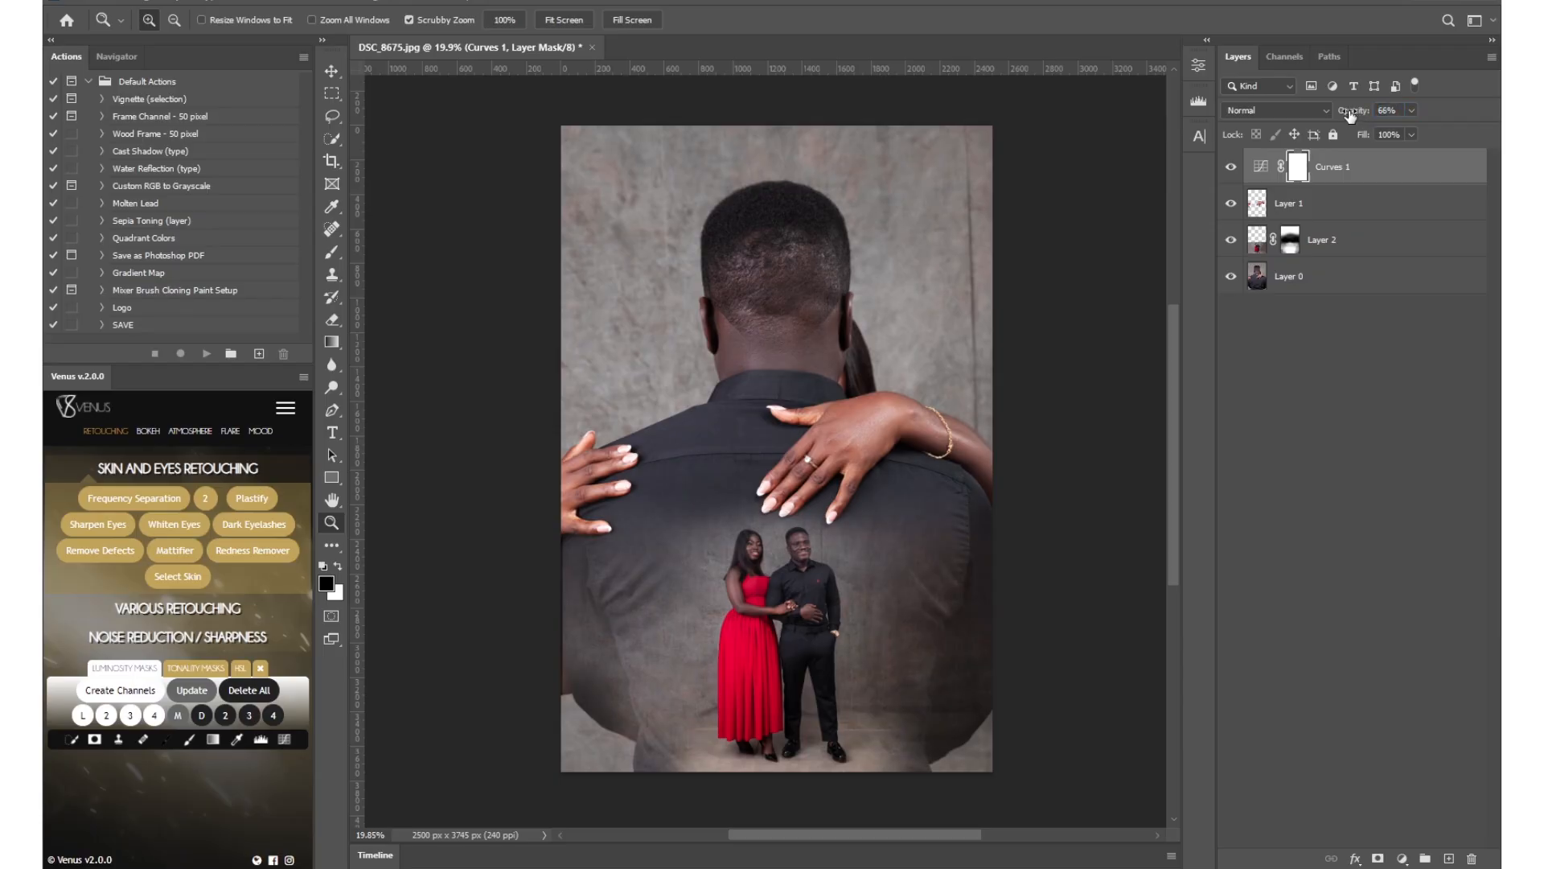
# Select the standing couple on Layer 2 with Select Subject.
pyautogui.moveTo(776, 594); pyautogui.dragTo(875, 497)
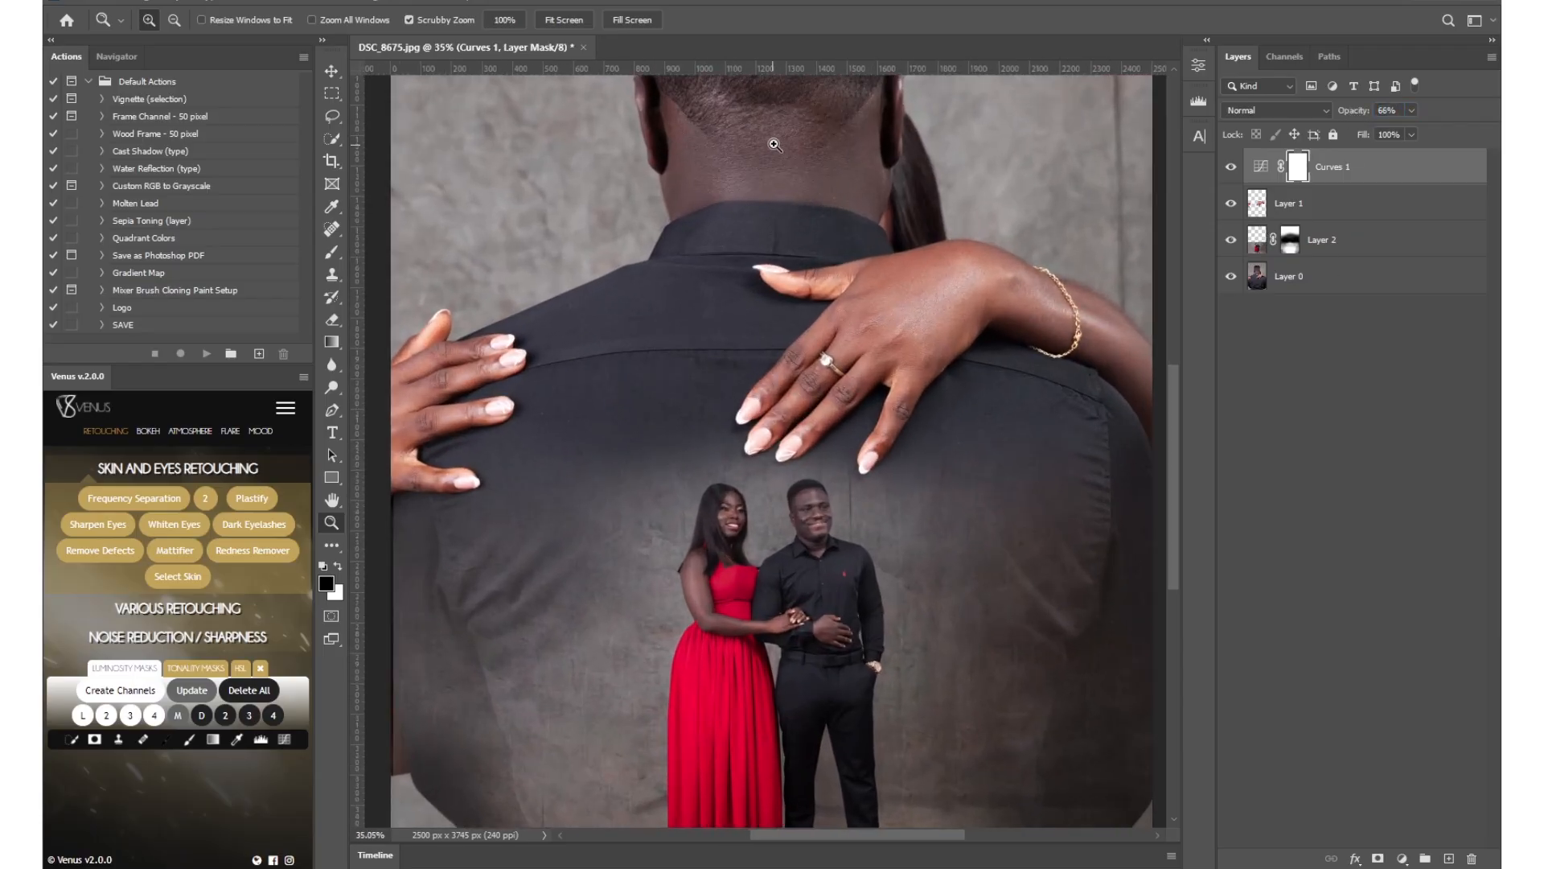
pyautogui.moveTo(856, 560); pyautogui.dragTo(878, 431)
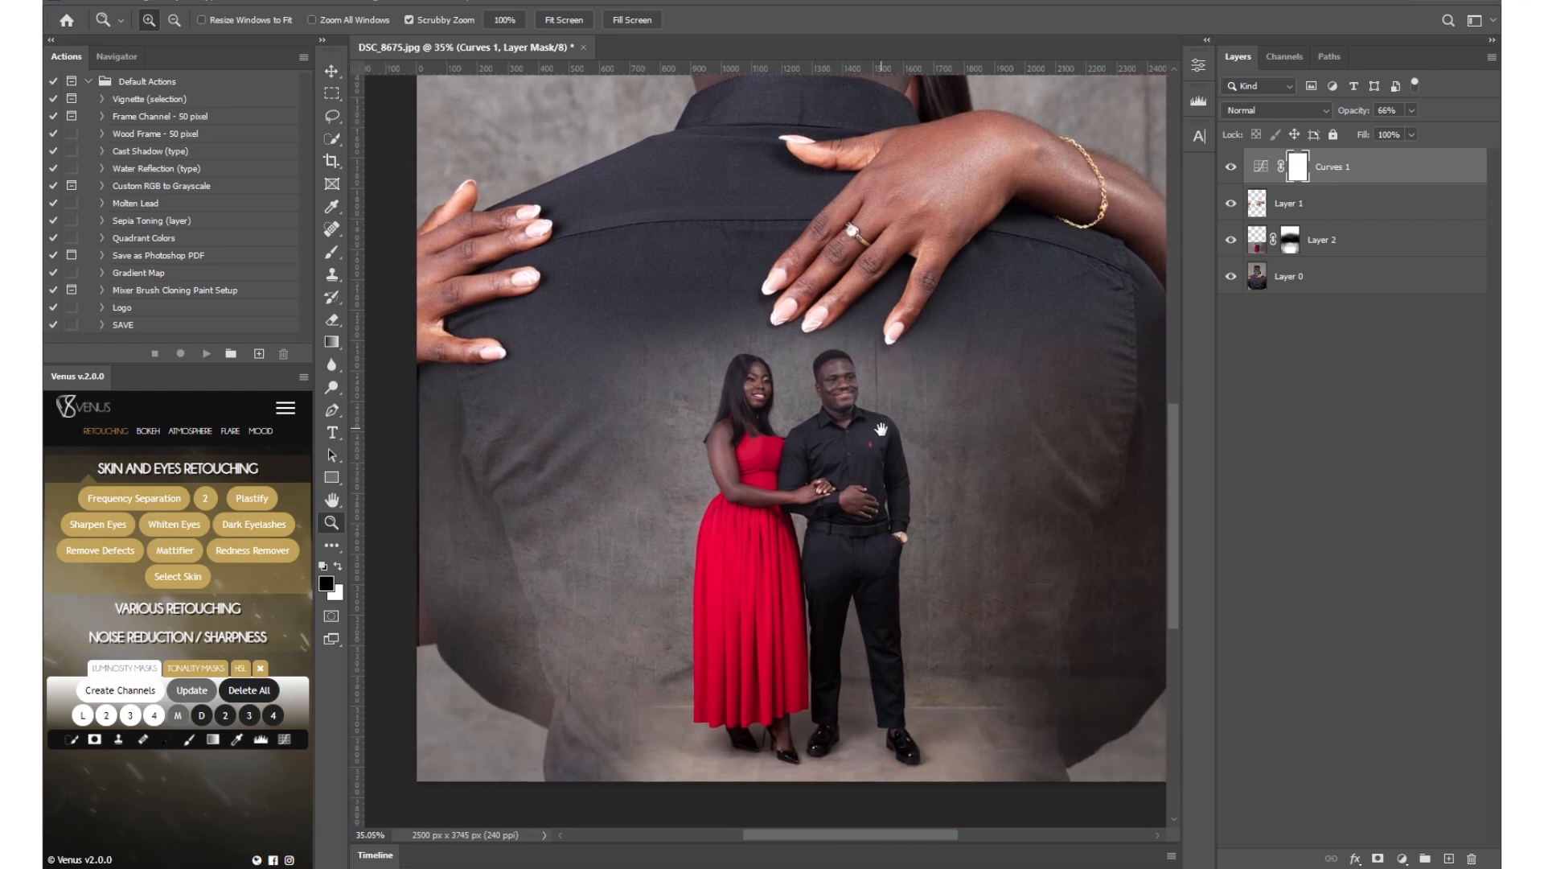
pyautogui.click(1251, 246)
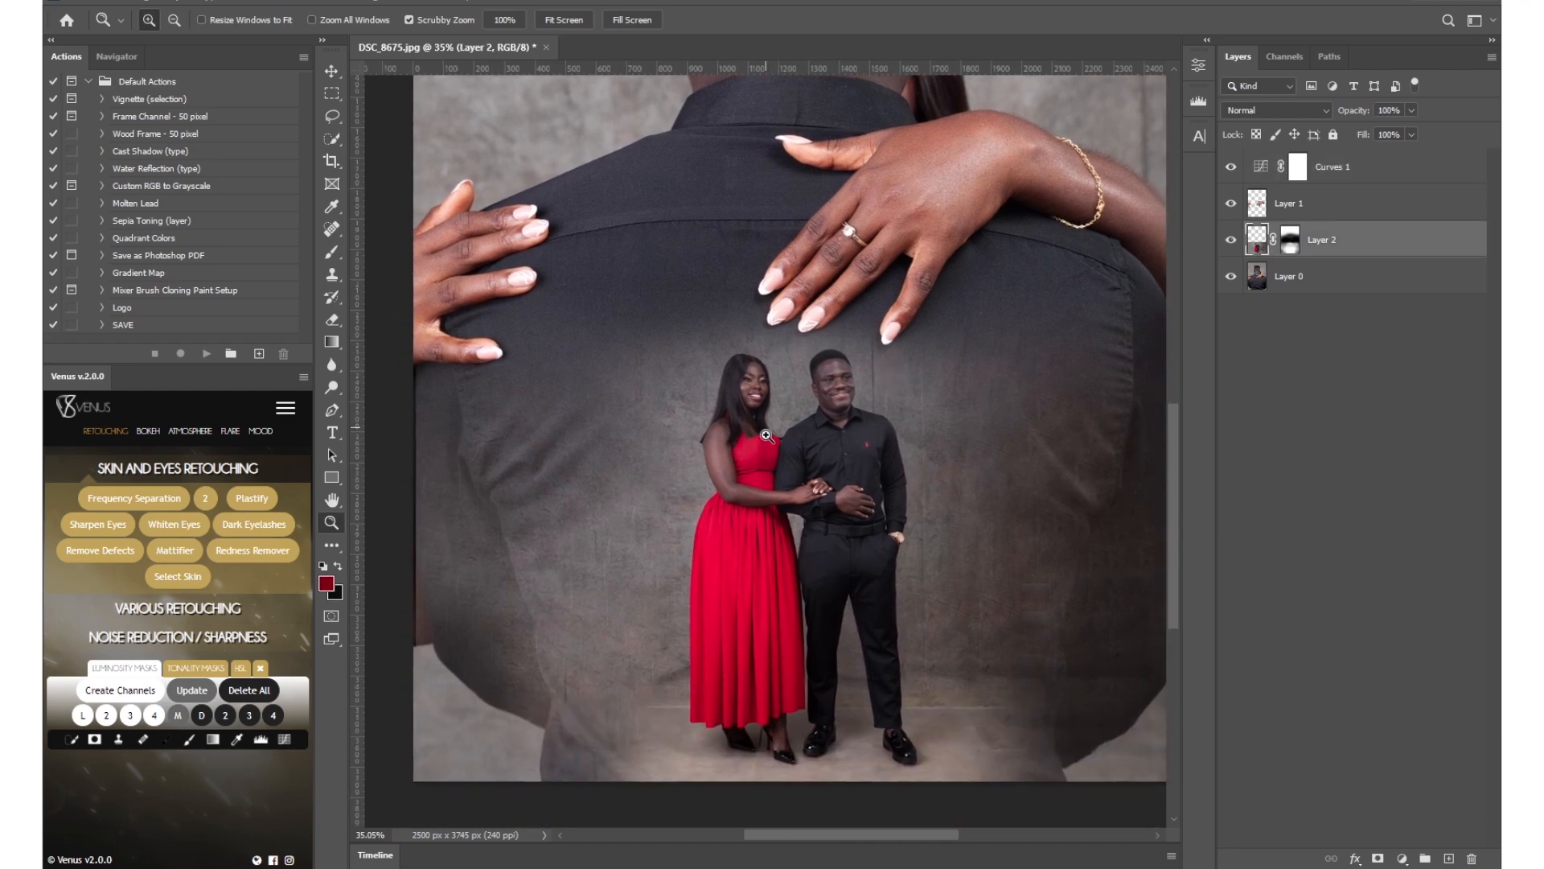
pyautogui.moveTo(336, 138); pyautogui.dragTo(412, 154)
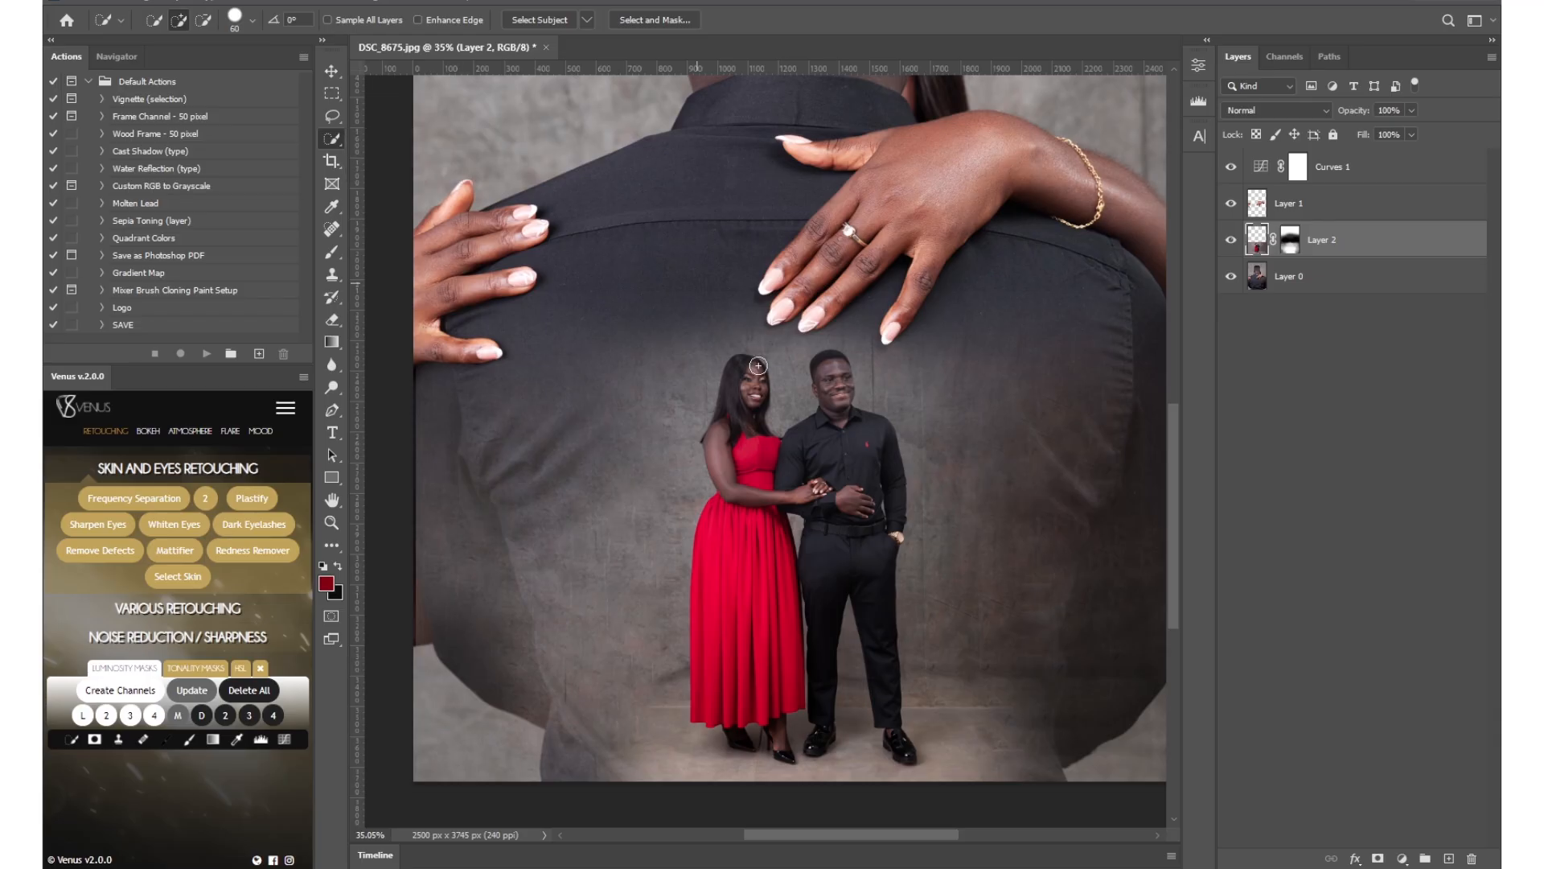
pyautogui.click(1231, 241)
pyautogui.click(1232, 240)
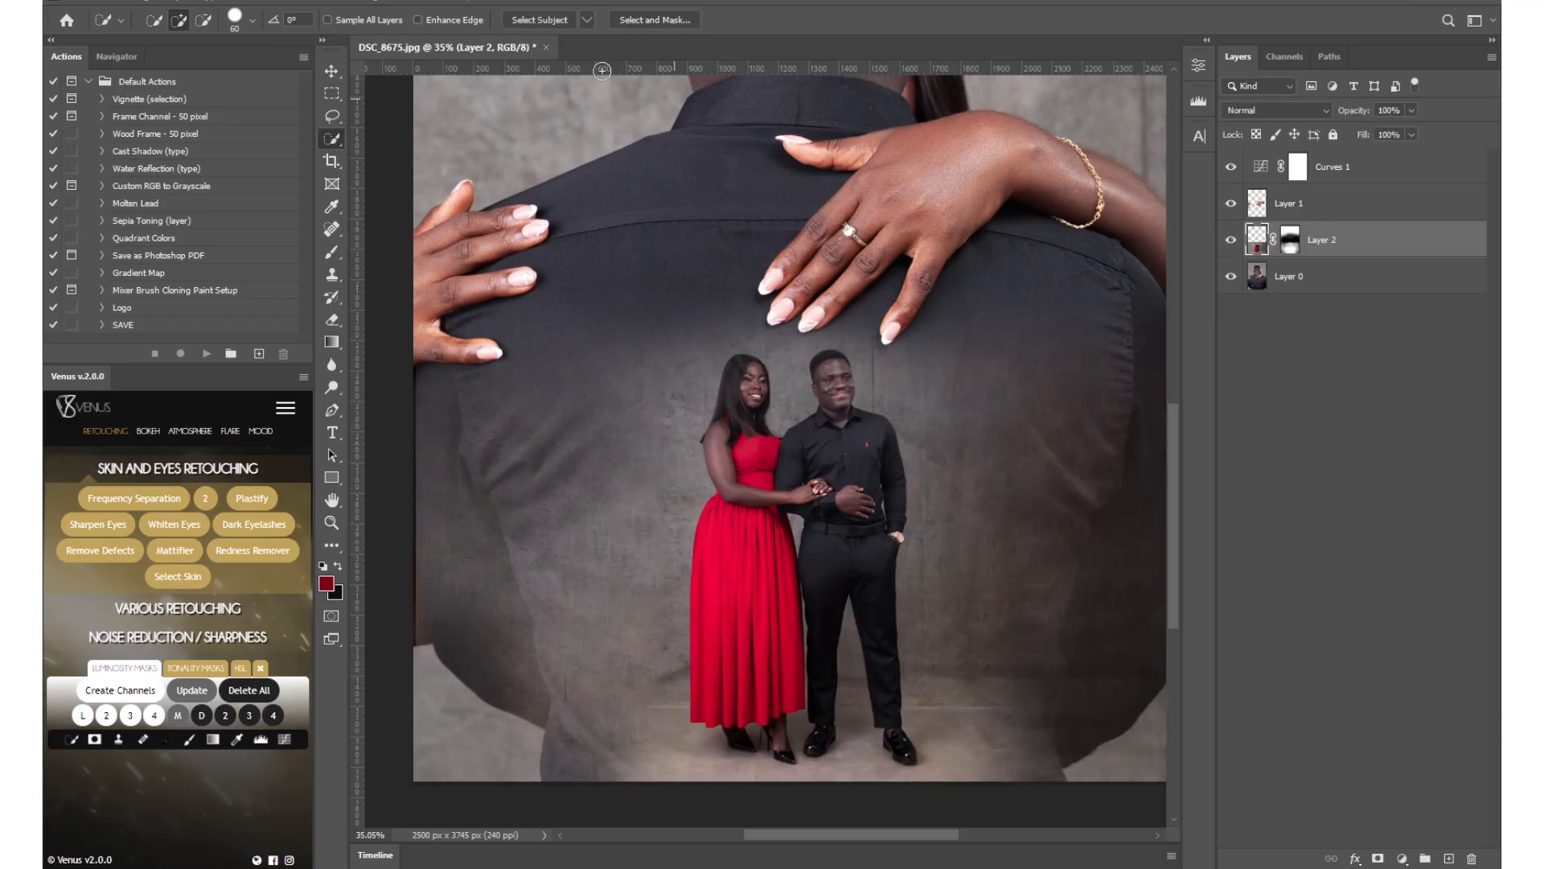
pyautogui.click(521, 19)
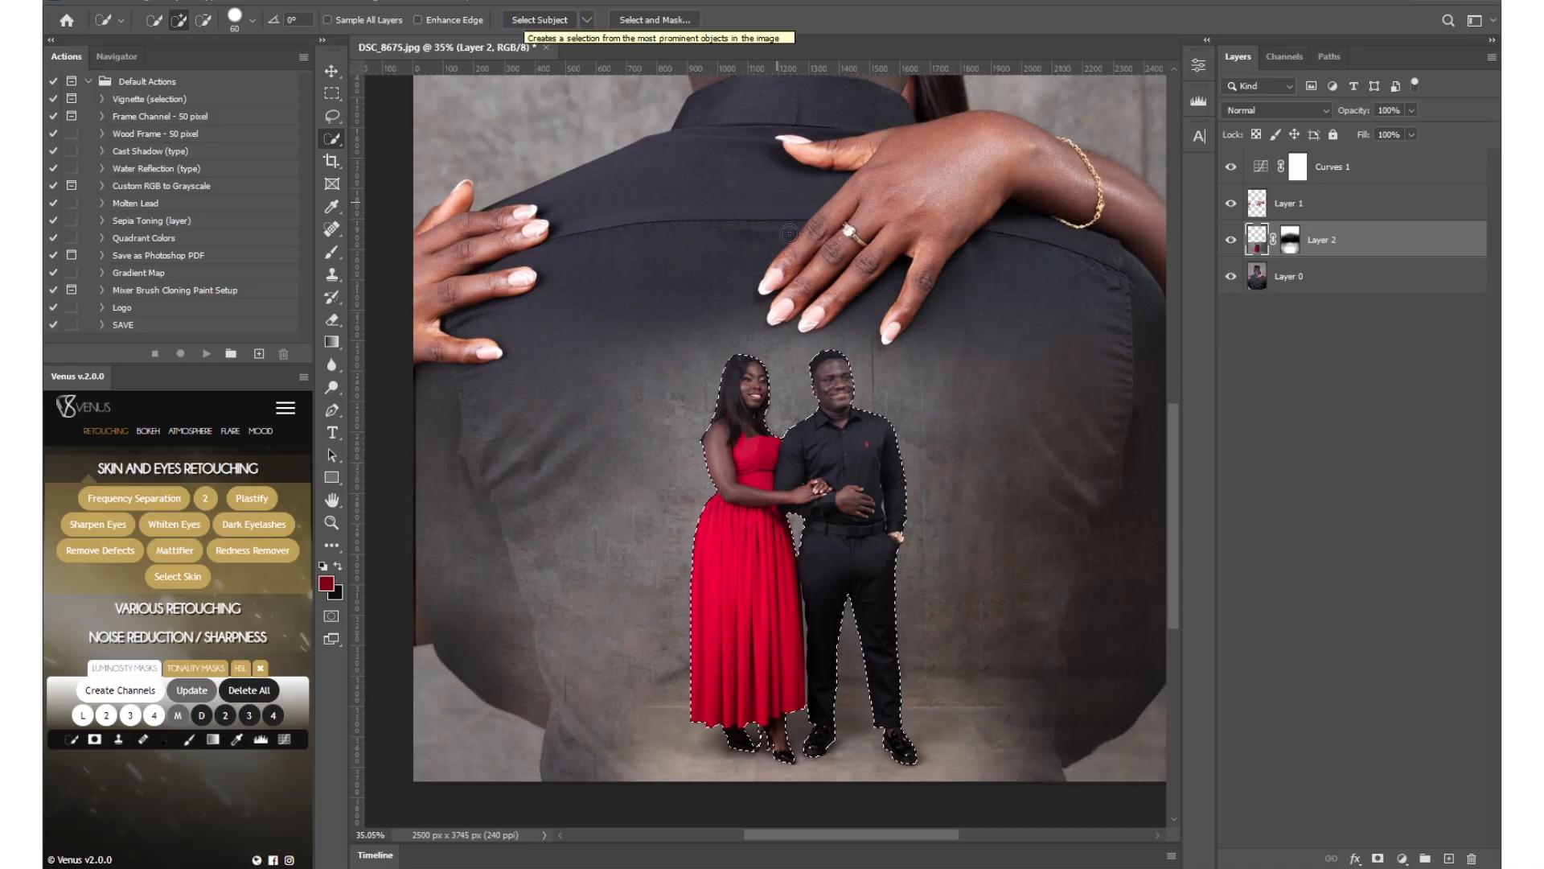
# Copy the selected couple onto a new layer and check the cut-out by hiding and showing the couple layers.
pyautogui.rightClick(848, 436)
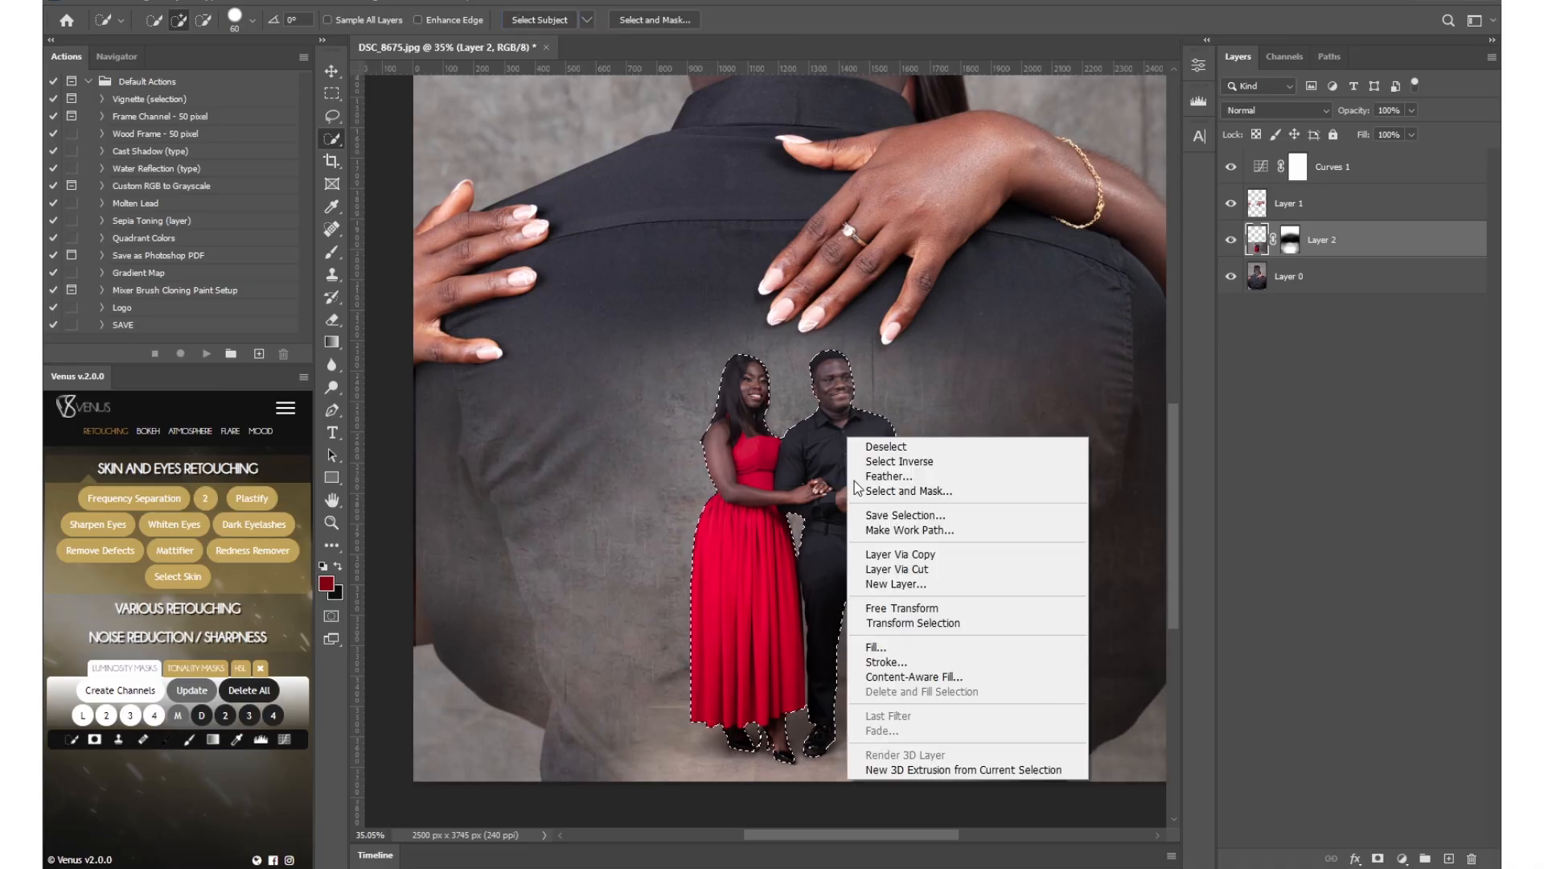
pyautogui.click(920, 553)
pyautogui.click(1231, 275)
pyautogui.click(1231, 240)
pyautogui.click(1230, 239)
pyautogui.click(1231, 242)
pyautogui.click(1231, 242)
pyautogui.click(1233, 278)
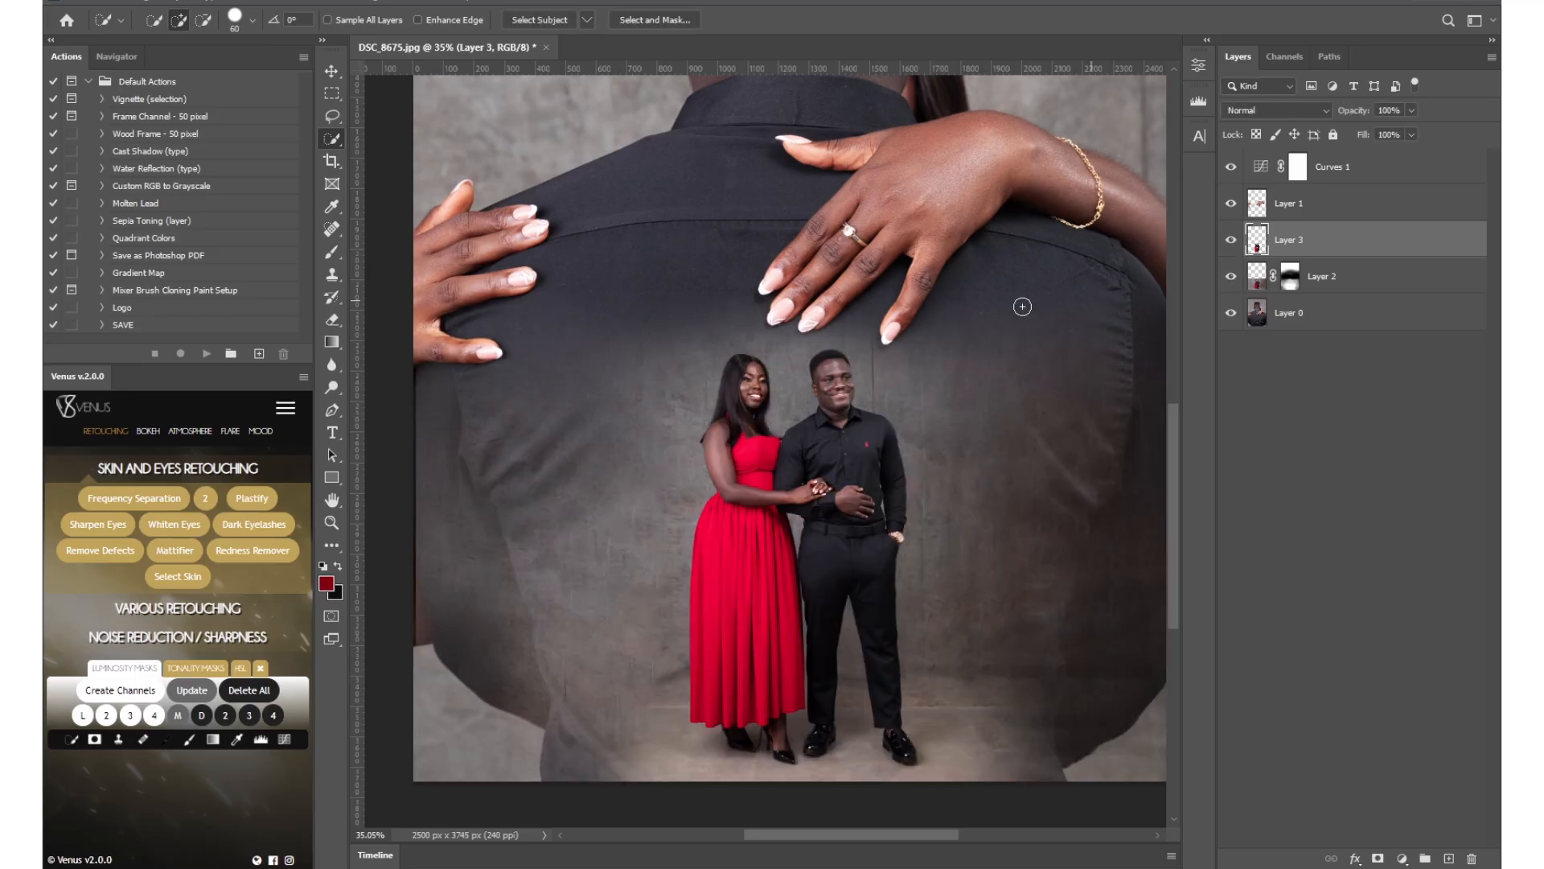
# Rename Layer 2 as SMALLER PHOTO.
pyautogui.press('z')
pyautogui.keyDown('alt'); pyautogui.click(815, 362); pyautogui.keyUp('alt')
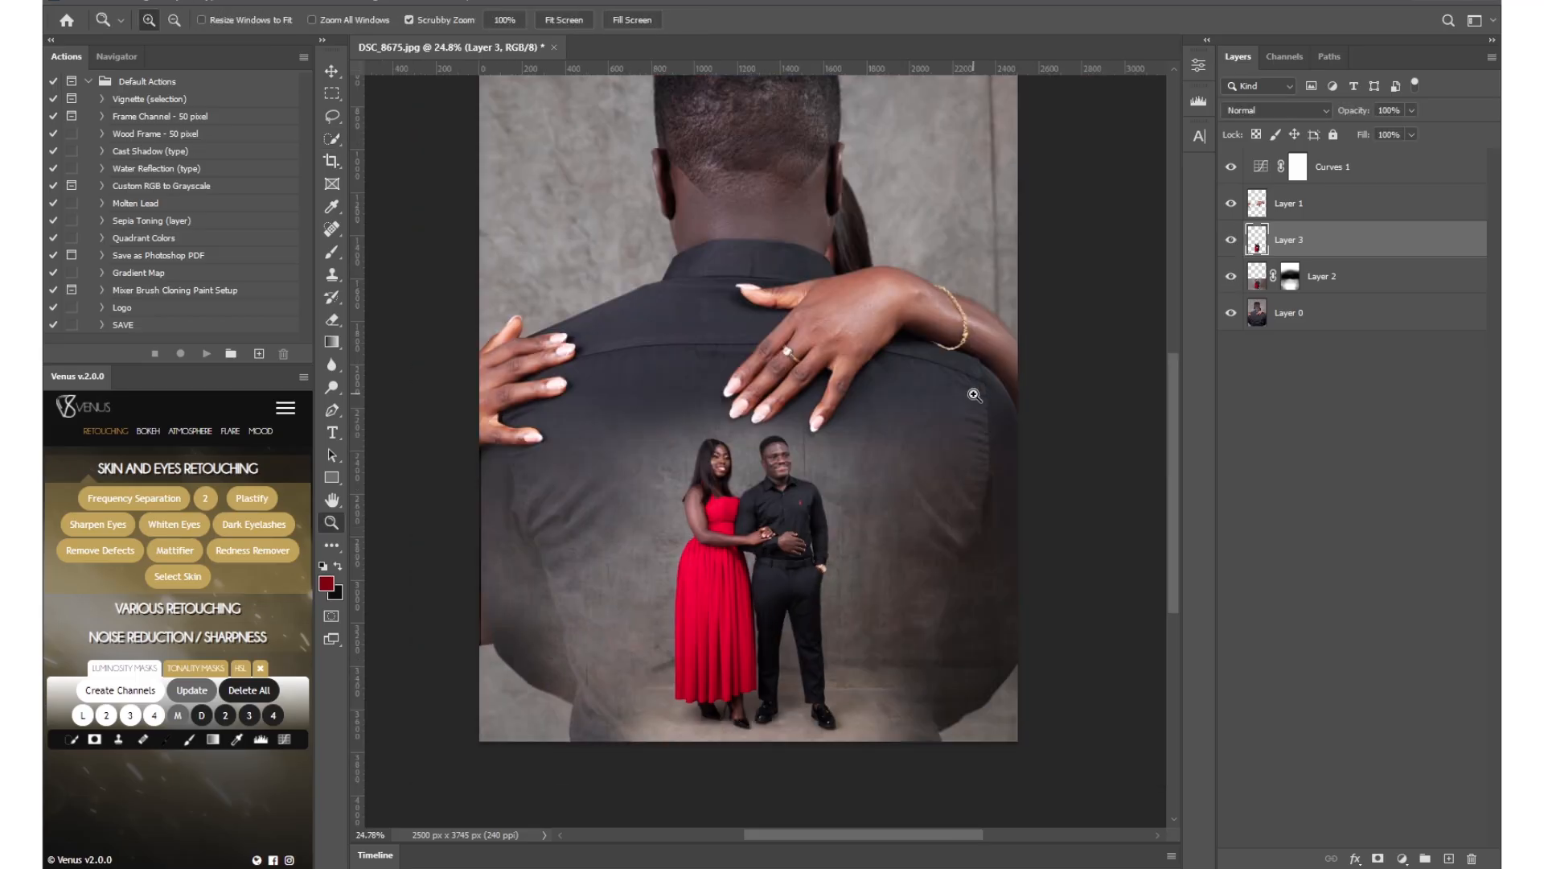
pyautogui.click(1345, 289)
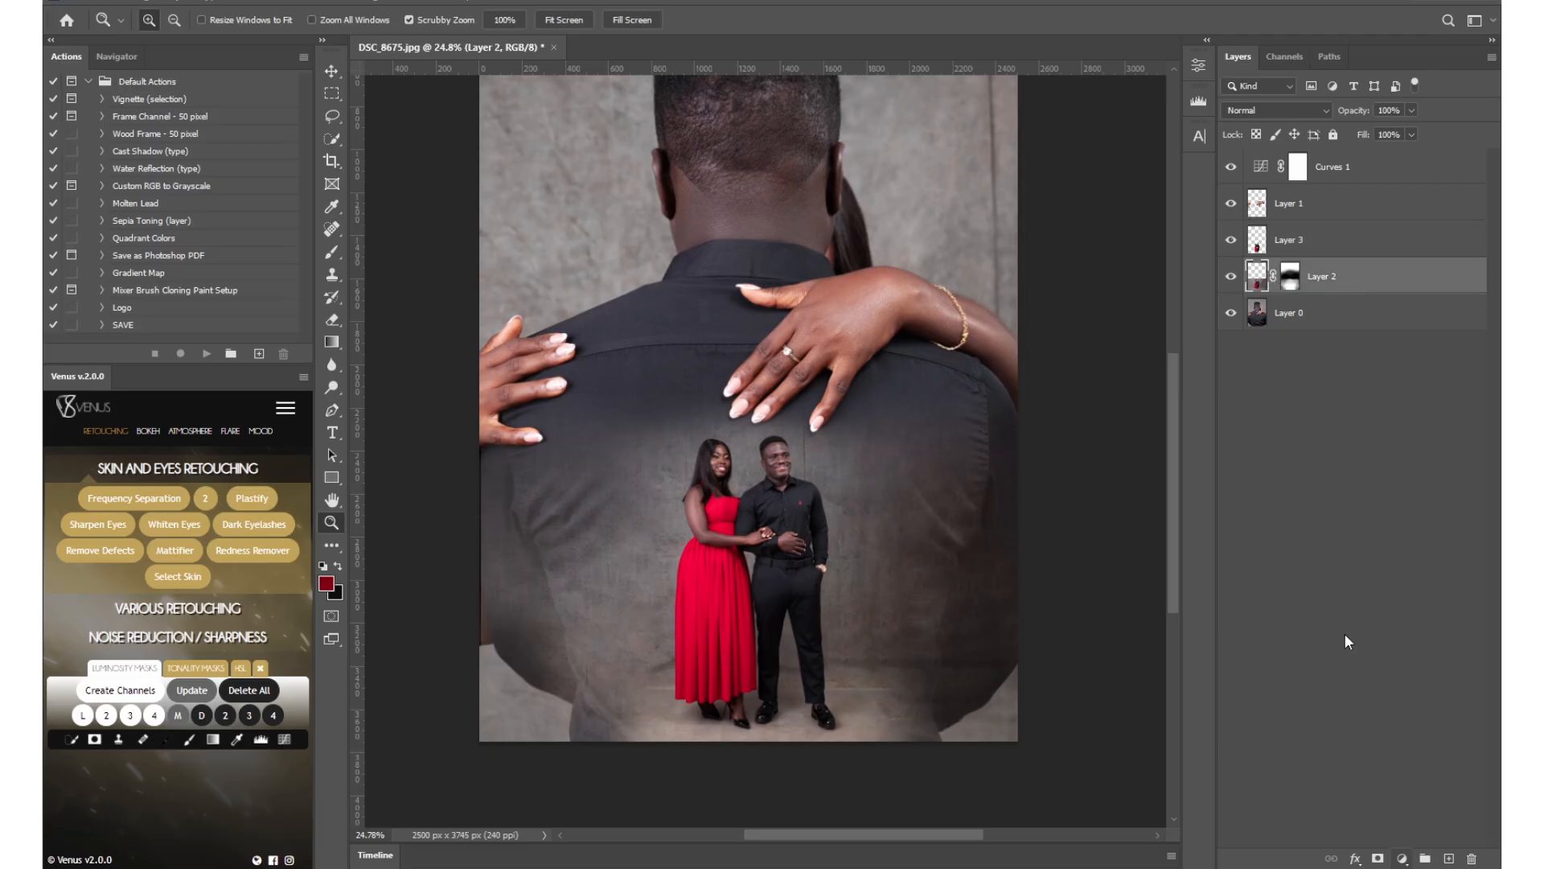
pyautogui.doubleClick(1323, 277)
pyautogui.write('MSALLER PHOTO')
pyautogui.press('Return')
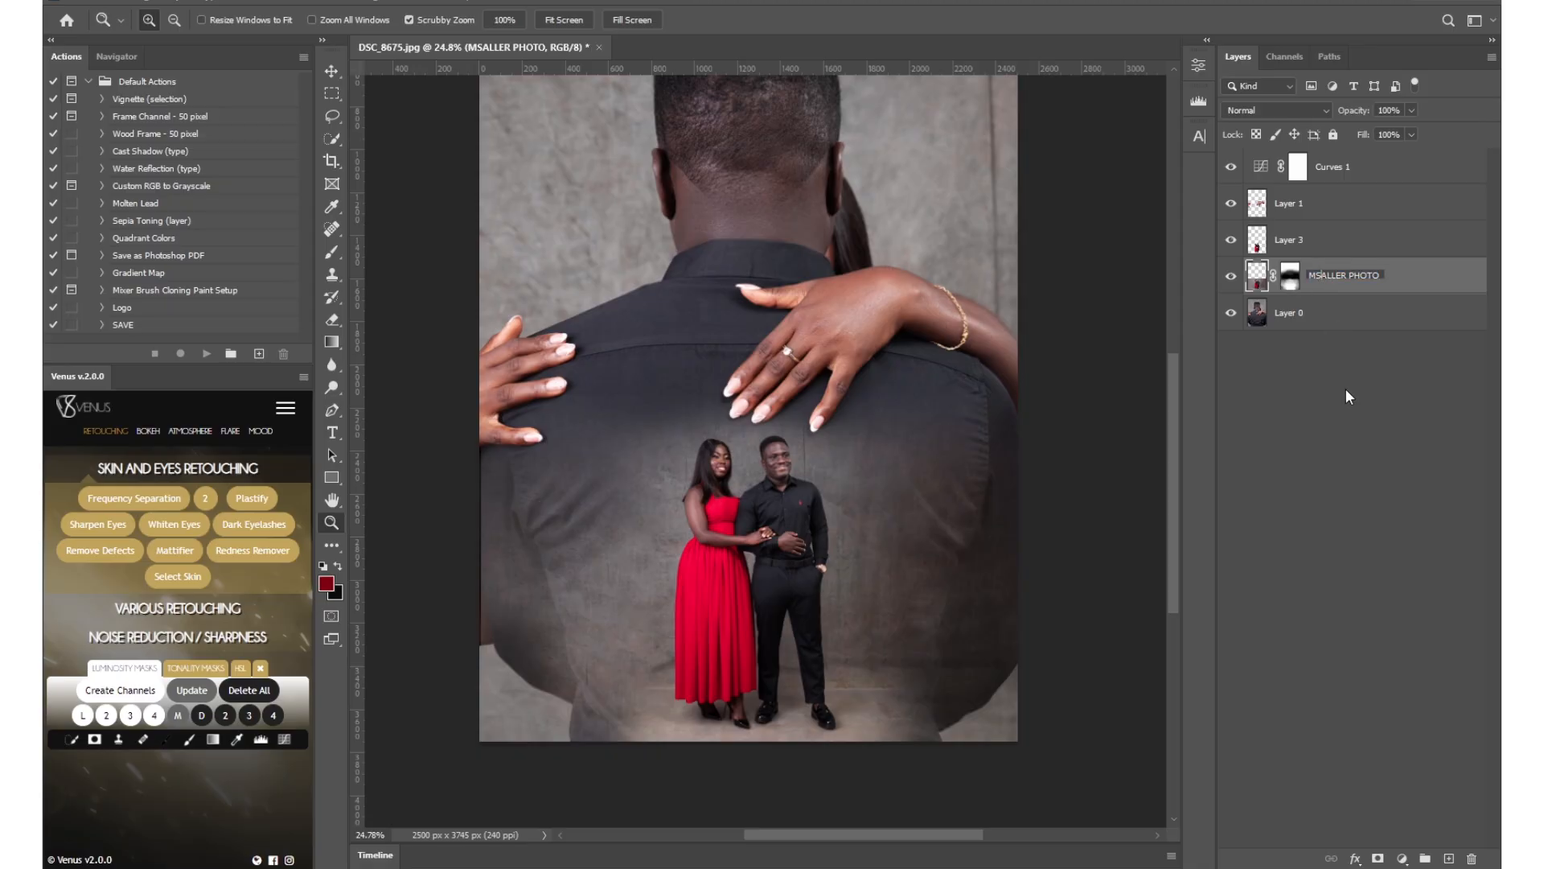
pyautogui.press('BackSpace')
pyautogui.press('BackSpace')
pyautogui.write('SM')
pyautogui.press('Return')
# Add a Curves adjustment directly above SMALLER PHOTO, darkening the shadows at input 90, output 60, and adjusting an upper point.
pyautogui.click(1231, 240)
pyautogui.click(1230, 241)
pyautogui.click(1402, 859)
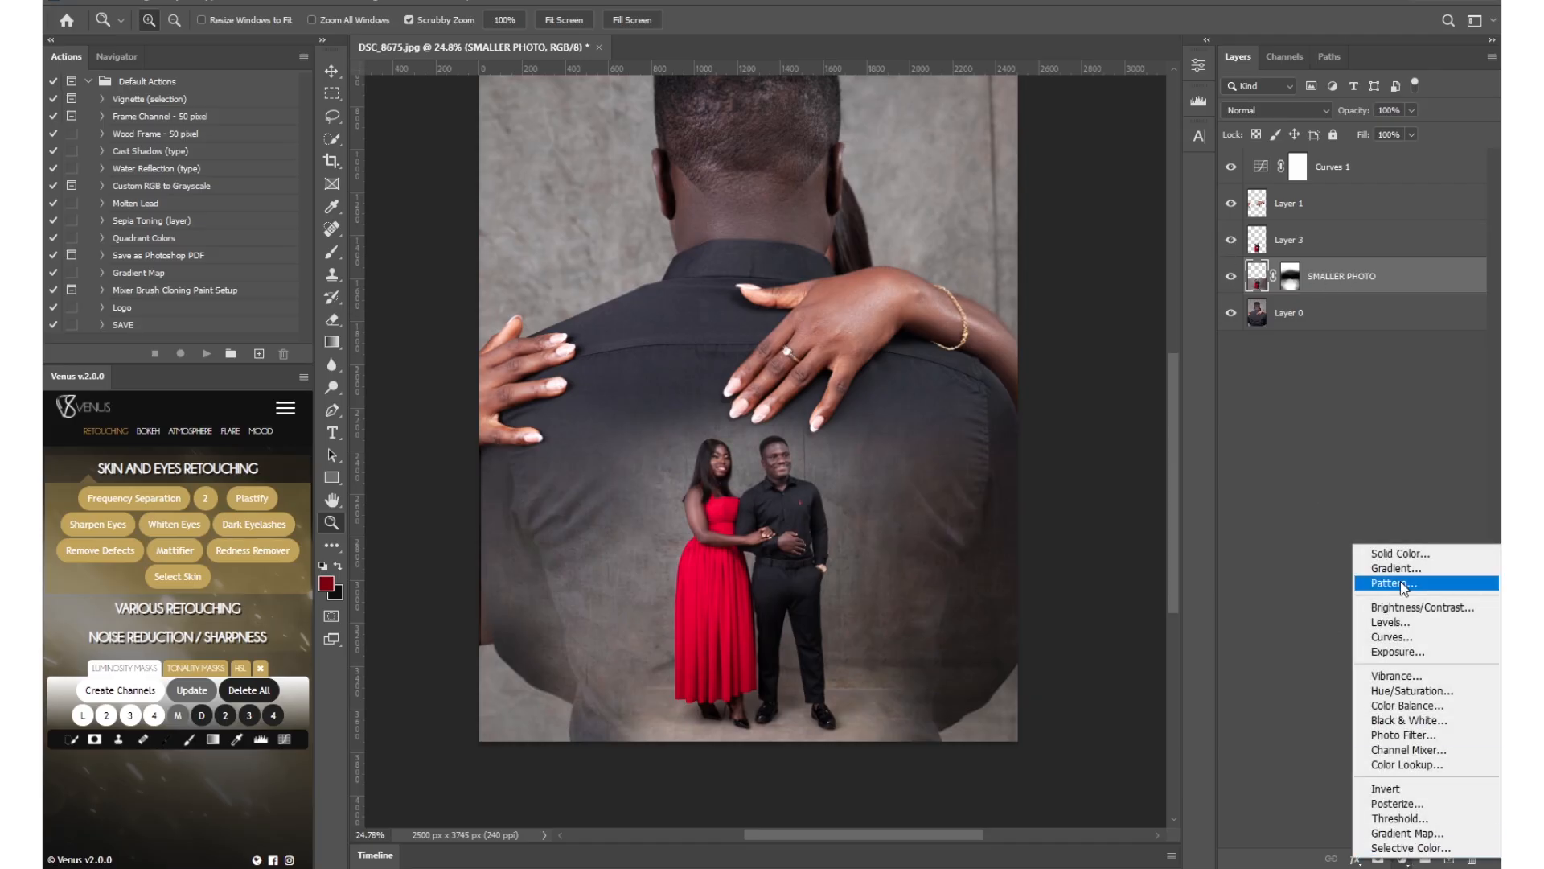
pyautogui.click(1394, 637)
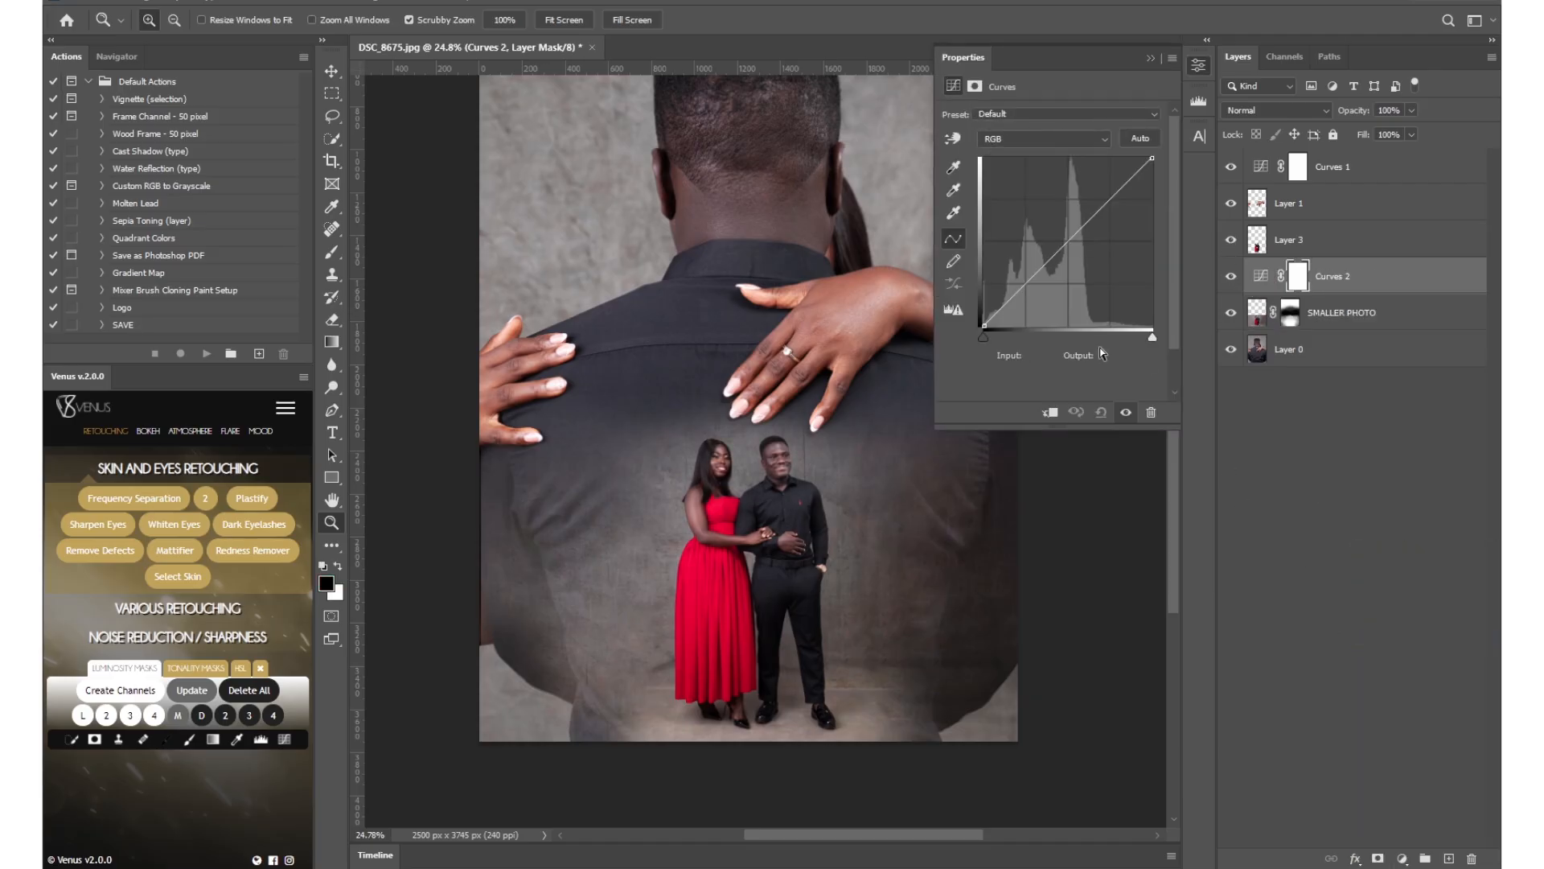
pyautogui.moveTo(1028, 277); pyautogui.dragTo(1043, 287)
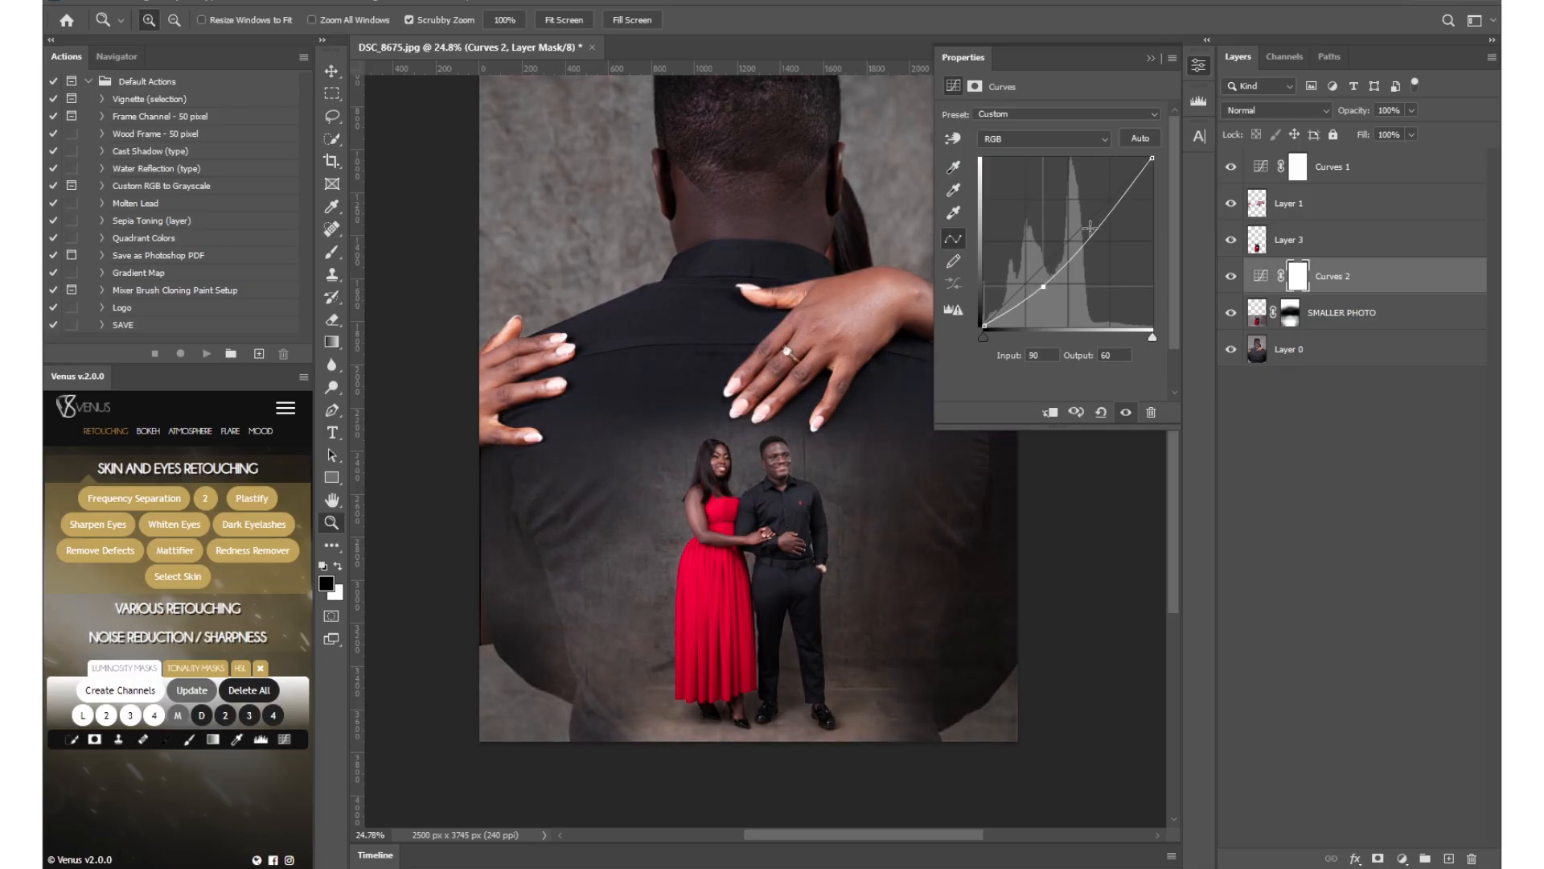
pyautogui.moveTo(1088, 231); pyautogui.dragTo(1092, 225)
pyautogui.moveTo(845, 149); pyautogui.dragTo(822, 257)
pyautogui.moveTo(836, 184); pyautogui.dragTo(818, 228)
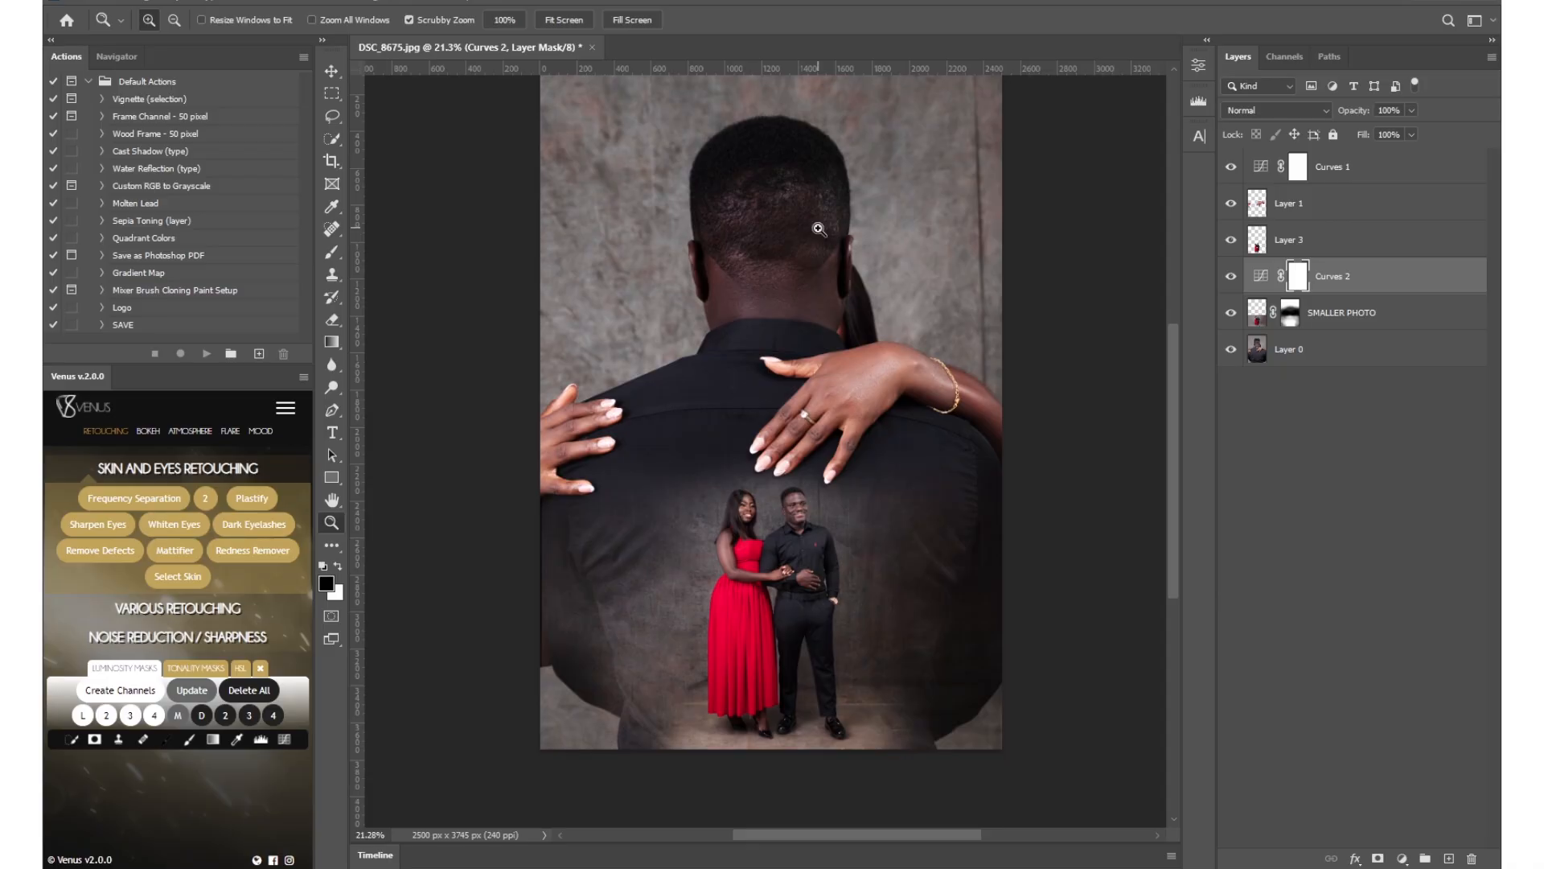
# Clip Curves 2 to the SMALLER PHOTO layer and compare the image with that layer hidden and shown.
pyautogui.rightClick(1353, 282)
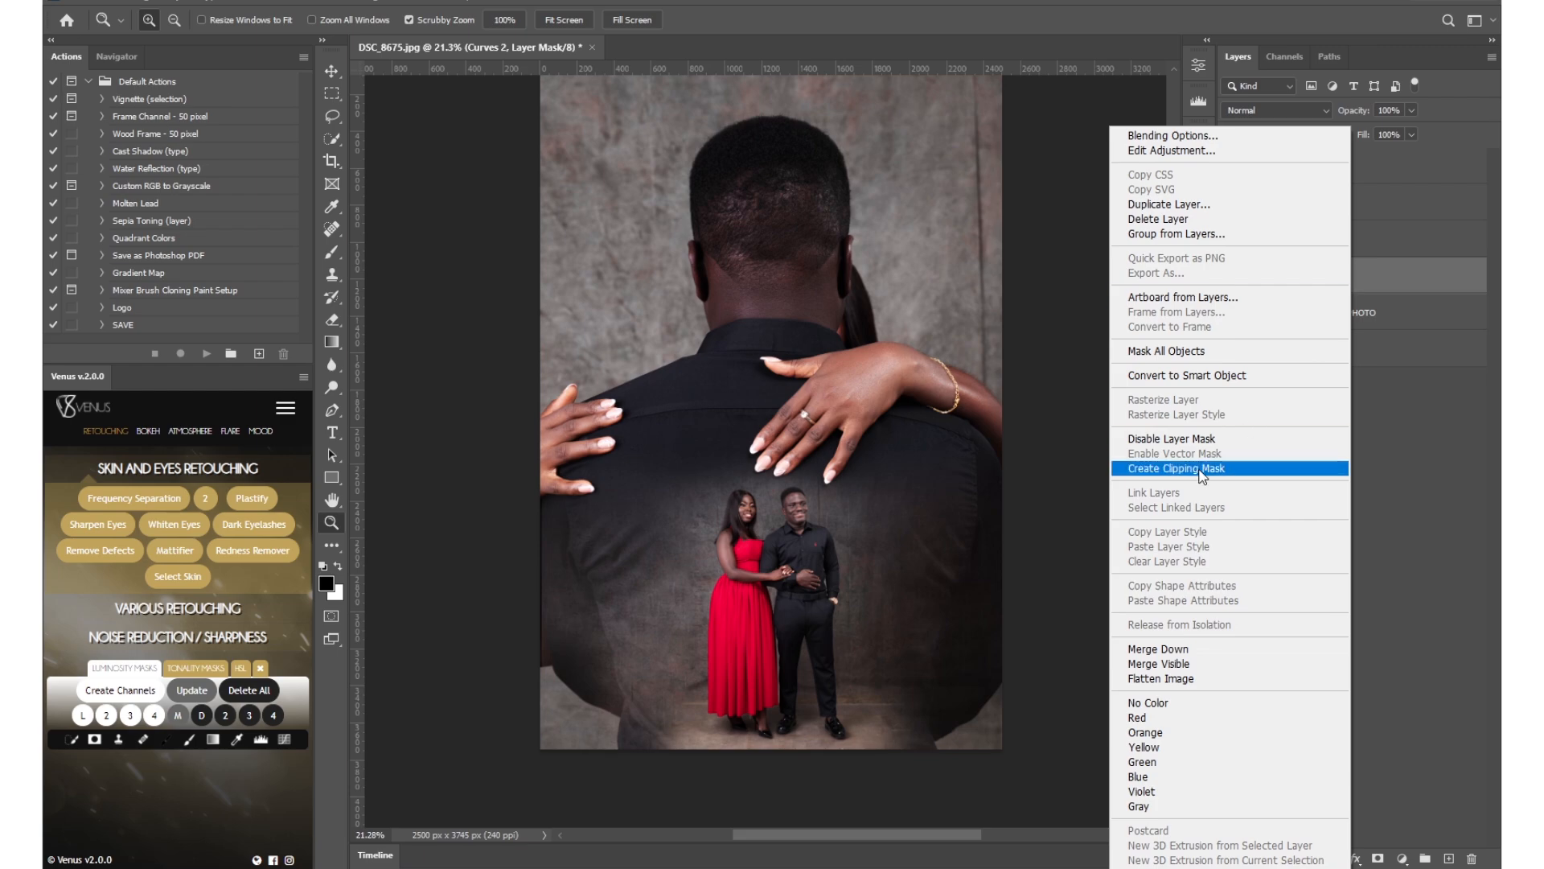
pyautogui.click(1277, 468)
pyautogui.click(1231, 314)
pyautogui.click(1230, 314)
pyautogui.click(1231, 314)
pyautogui.click(1231, 313)
pyautogui.click(1231, 314)
pyautogui.click(1230, 313)
pyautogui.click(1231, 313)
pyautogui.click(1231, 314)
# Release the Curves 2 clipping mask and clip the adjustment to SMALLER PHOTO again.
pyautogui.hotkey('ctrl', 'alt', 'g')
pyautogui.moveTo(1298, 321); pyautogui.dragTo(1339, 291)
pyautogui.keyDown('alt'); pyautogui.click(1339, 290); pyautogui.keyUp('alt')
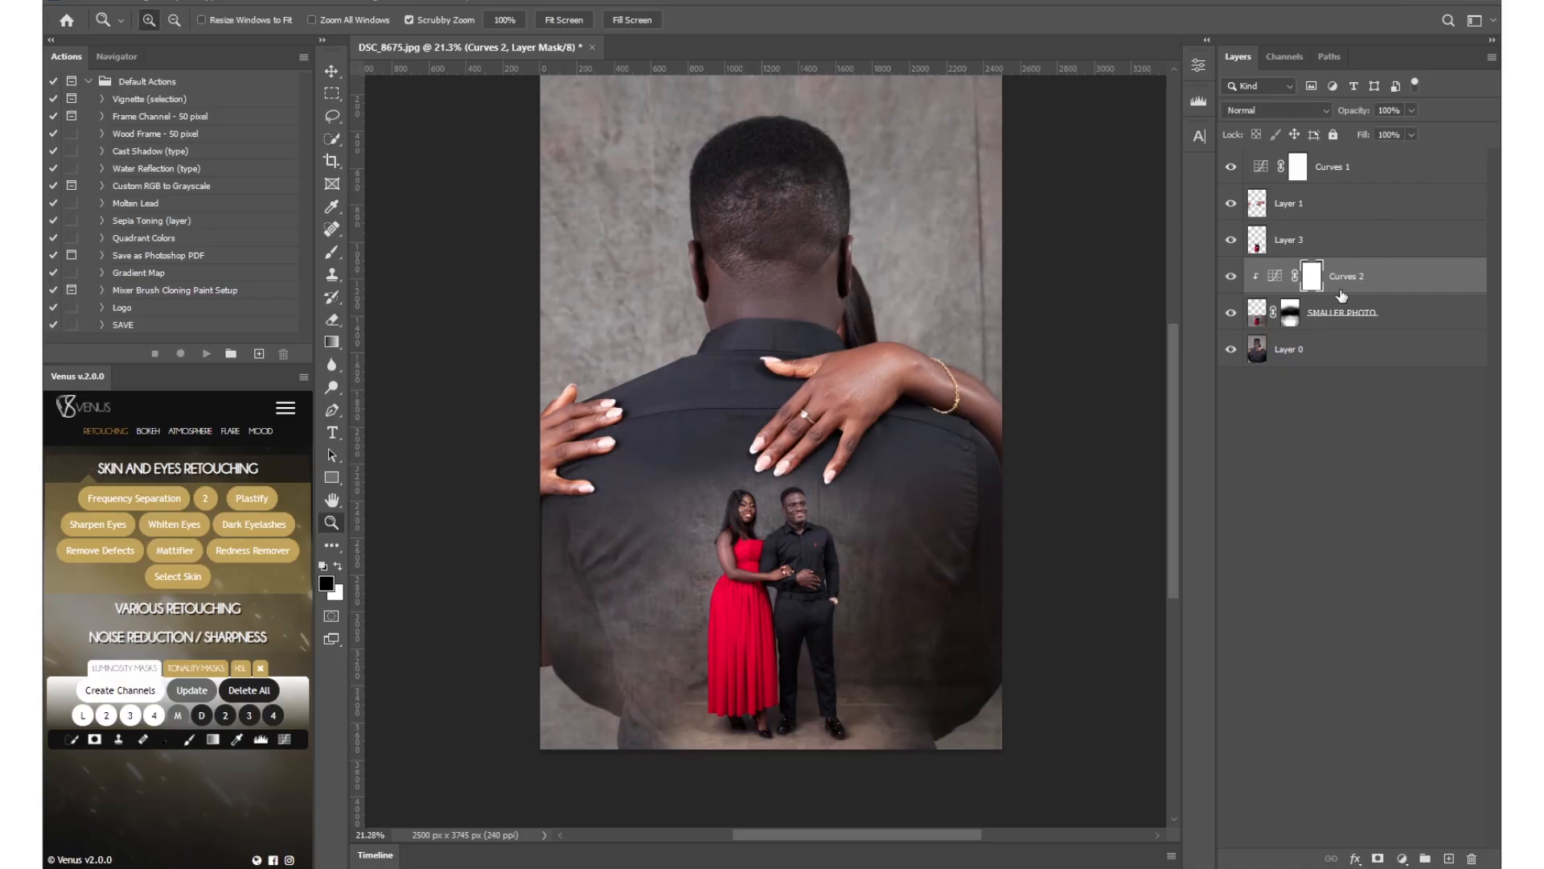
# Reshape Curves 2 with points at input 97, output 49 and input 172, output 168, and compare with SMALLER PHOTO hidden and shown.
pyautogui.doubleClick(1276, 277)
pyautogui.click(1045, 288)
pyautogui.moveTo(1045, 287)
pyautogui.mouseDown()
pyautogui.moveTo(1043, 274)
pyautogui.moveTo(1051, 295)
pyautogui.mouseUp()
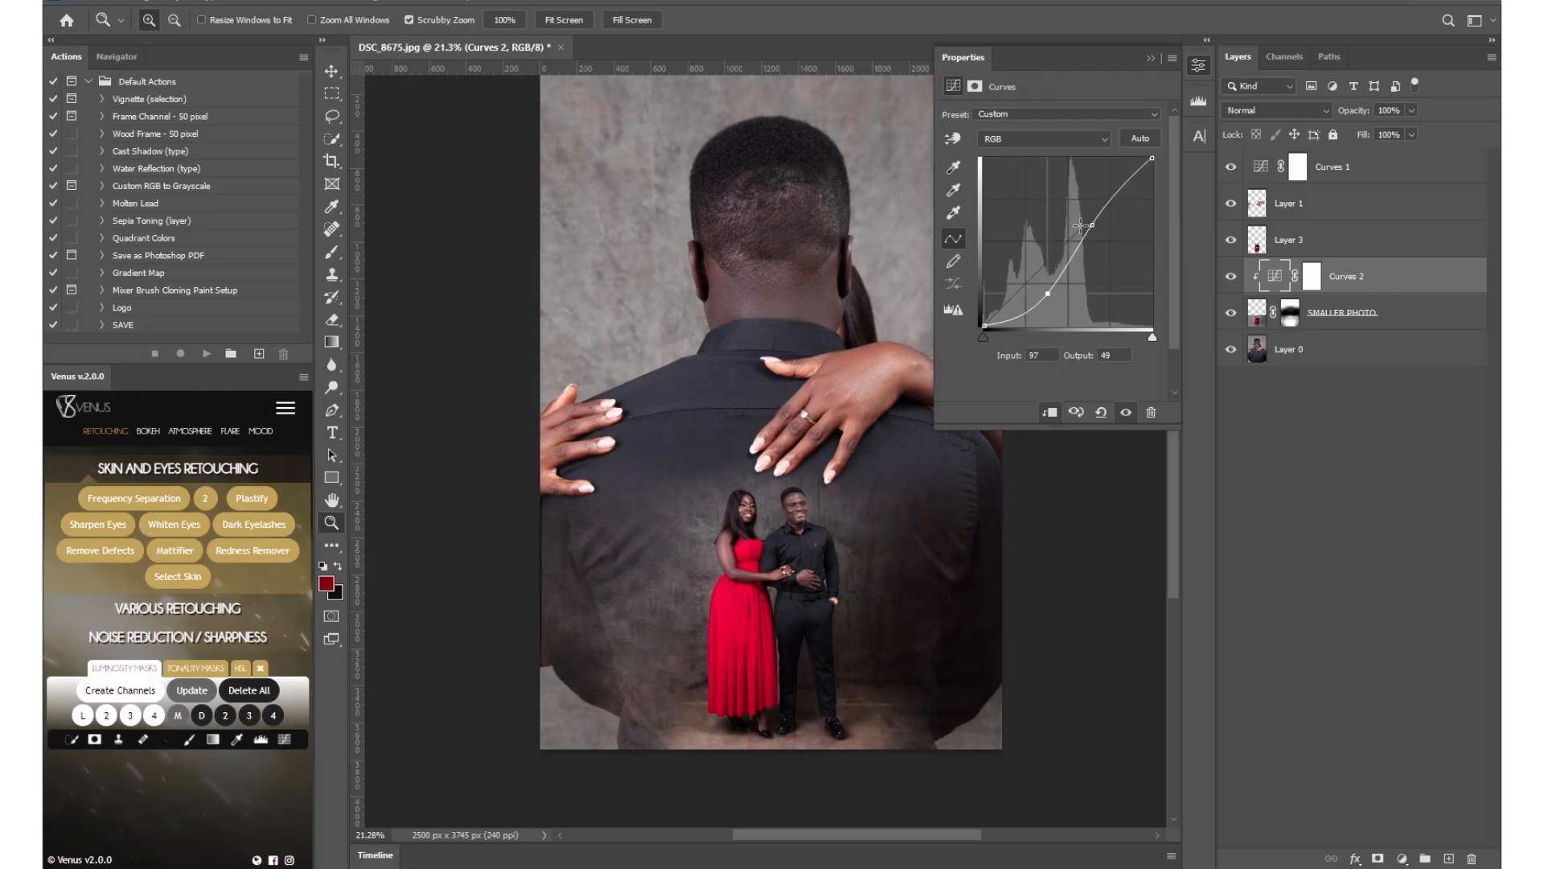
pyautogui.moveTo(1093, 225); pyautogui.dragTo(1098, 215)
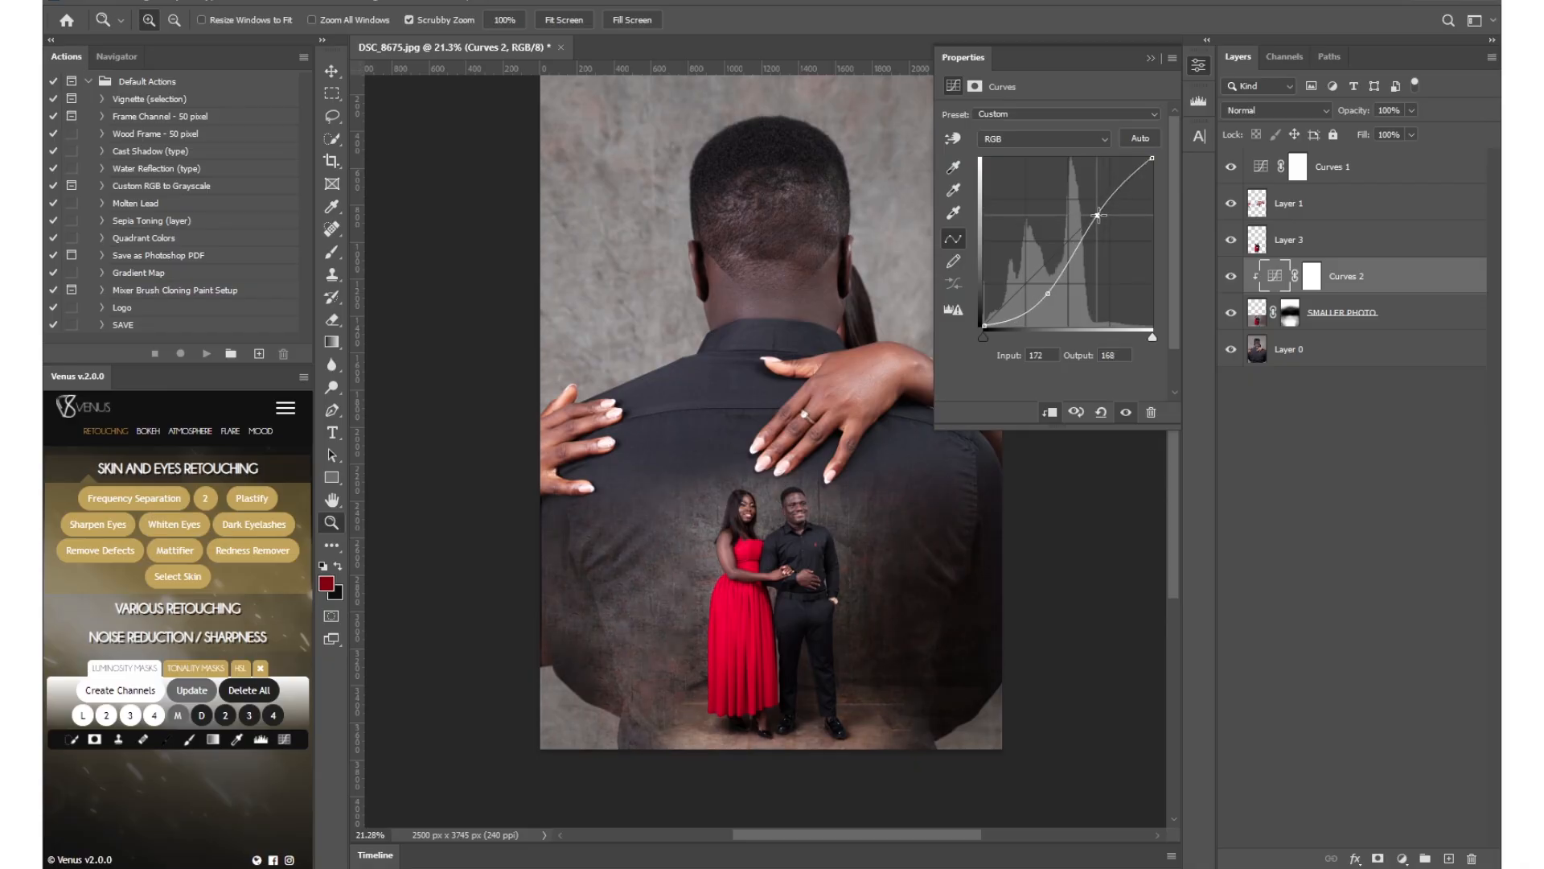
pyautogui.click(1202, 69)
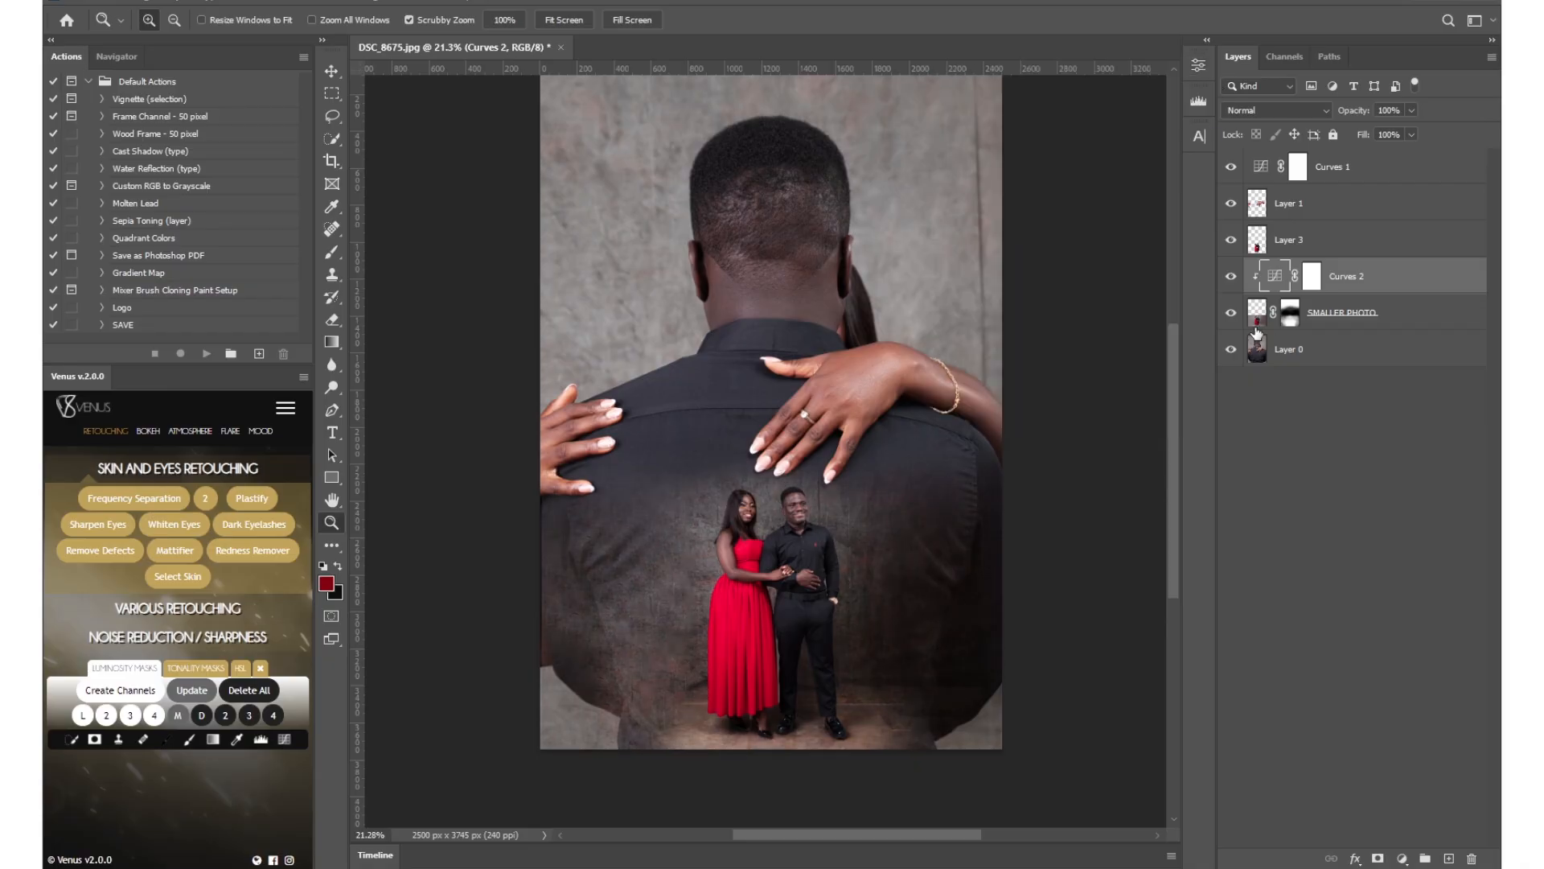
pyautogui.click(1232, 313)
pyautogui.click(1232, 313)
pyautogui.moveTo(881, 311); pyautogui.dragTo(835, 359)
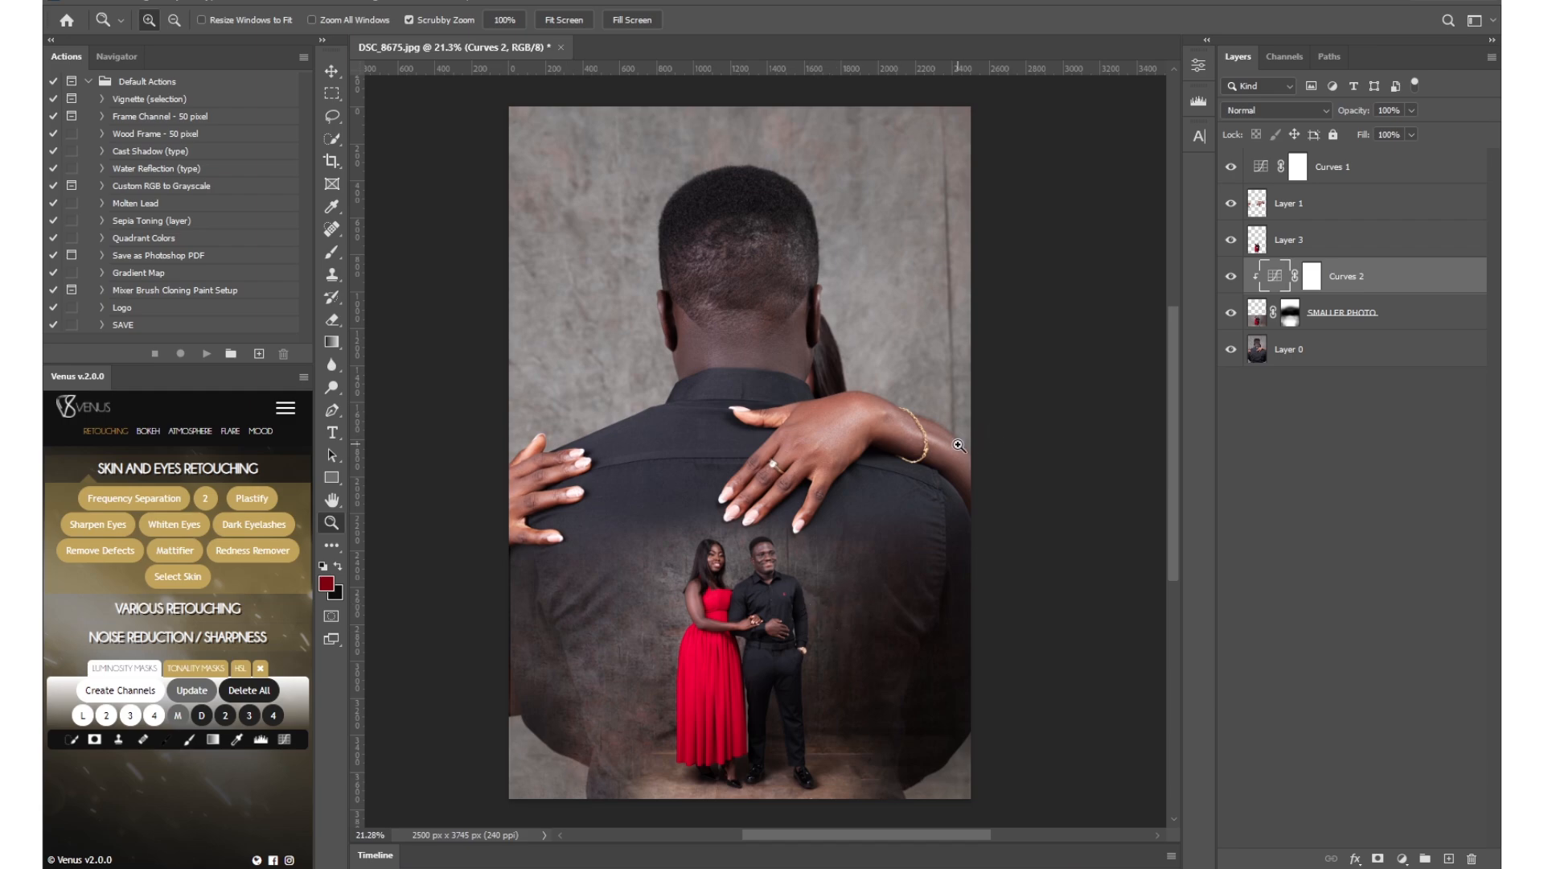
pyautogui.moveTo(807, 445); pyautogui.dragTo(841, 444)
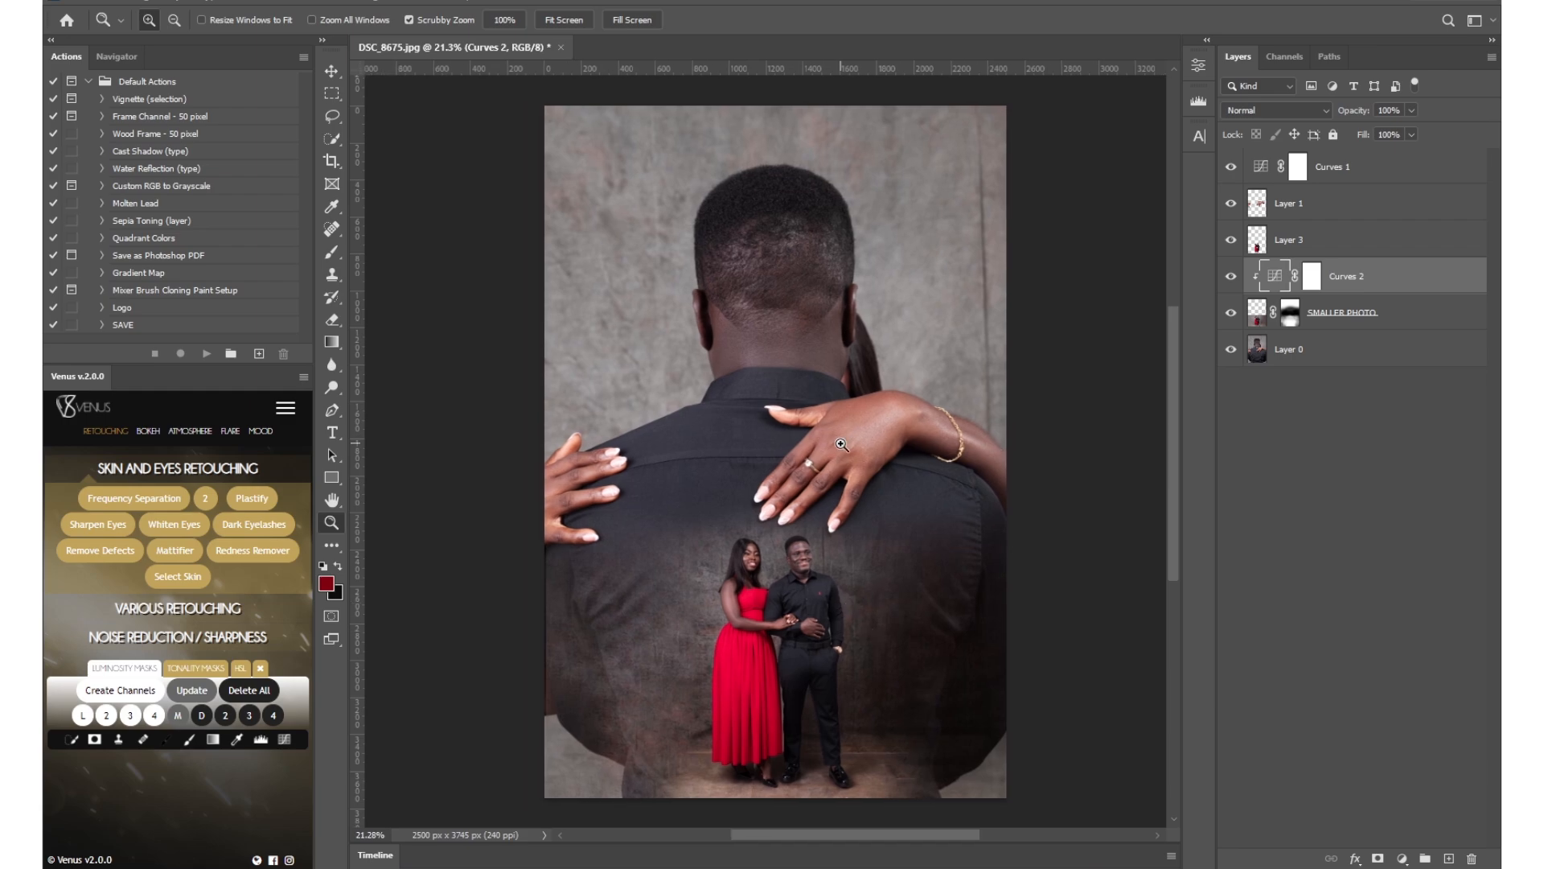